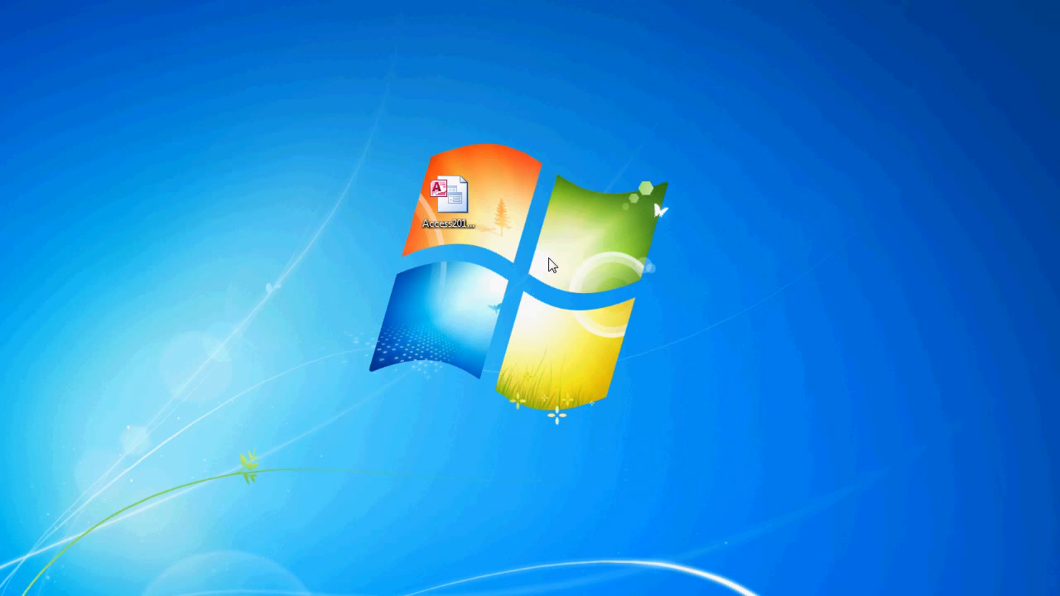
- Open the Access2013_DB_59 database from the desktop in Access and enable its disabled content
left_click(470, 207)
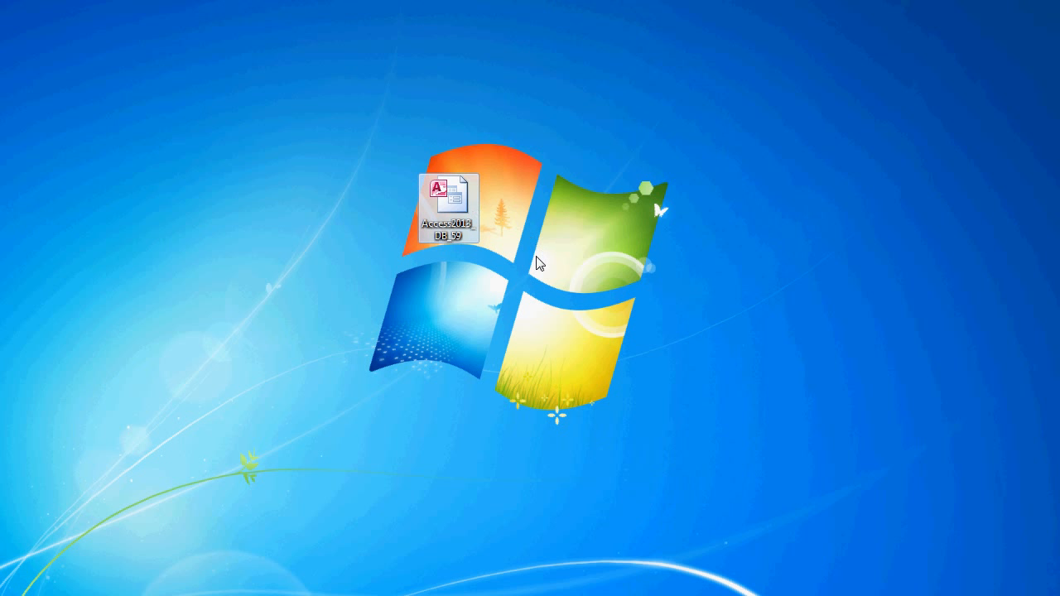
right_click(456, 197)
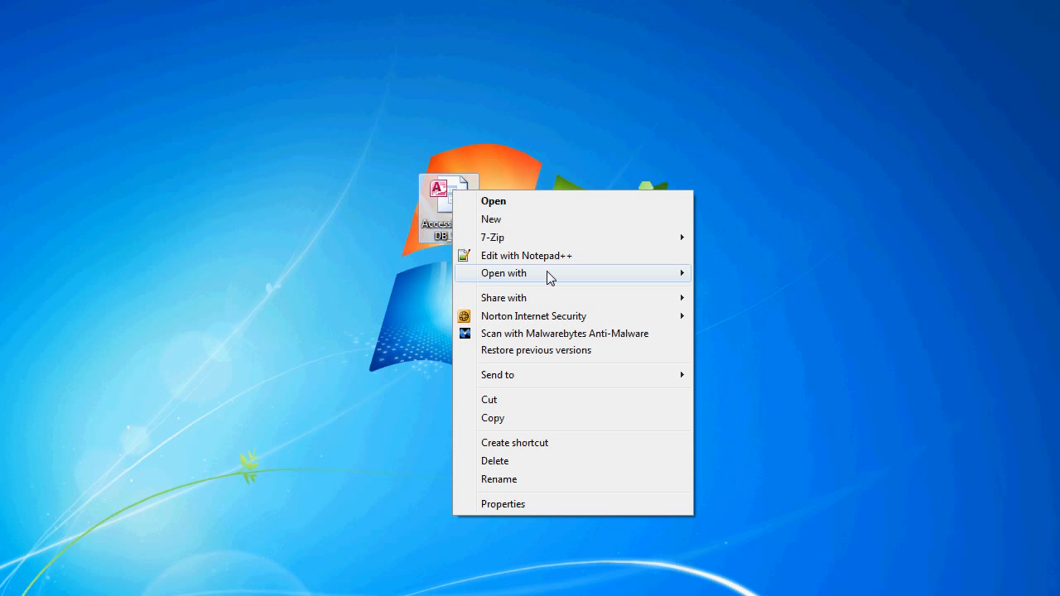
mouse_move(547, 275)
left_click(752, 293)
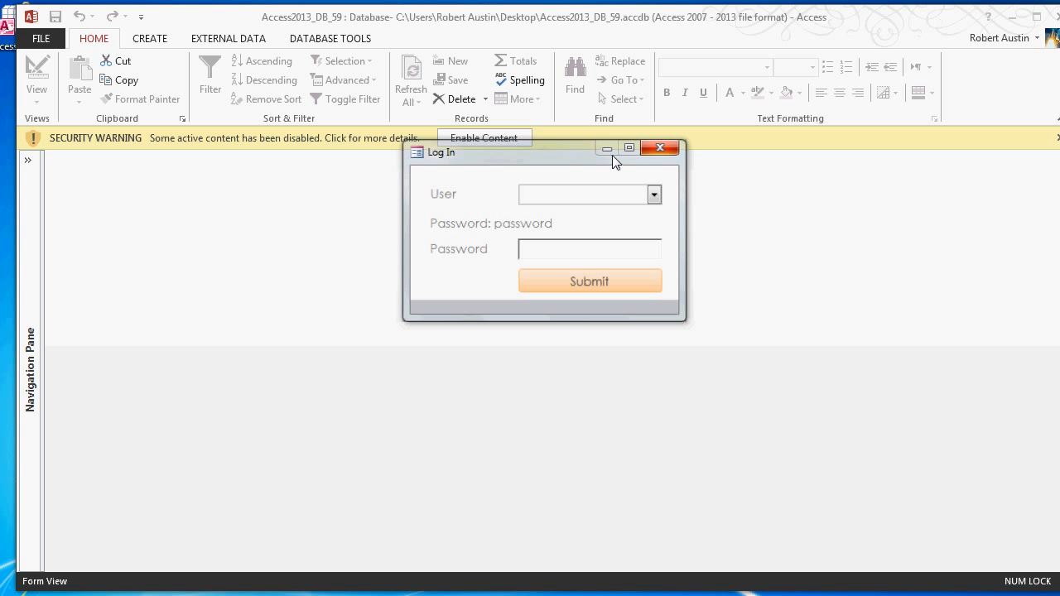
left_click(486, 137)
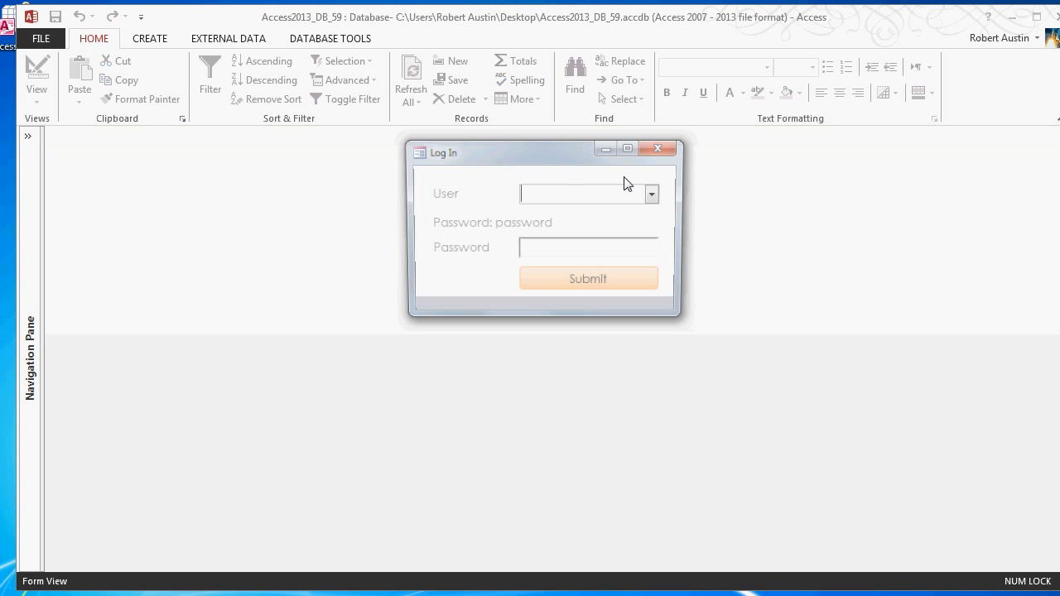
- Log in to the database by choosing the first listed user and entering the account password
left_click(653, 195)
left_click(572, 215)
left_click(620, 246)
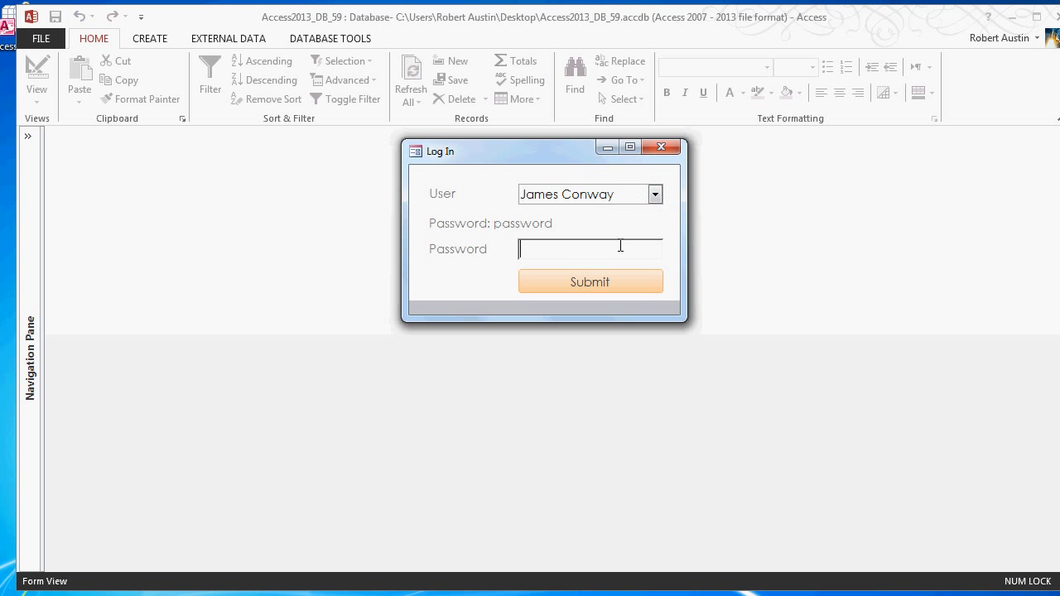
type("password")
left_click(605, 285)
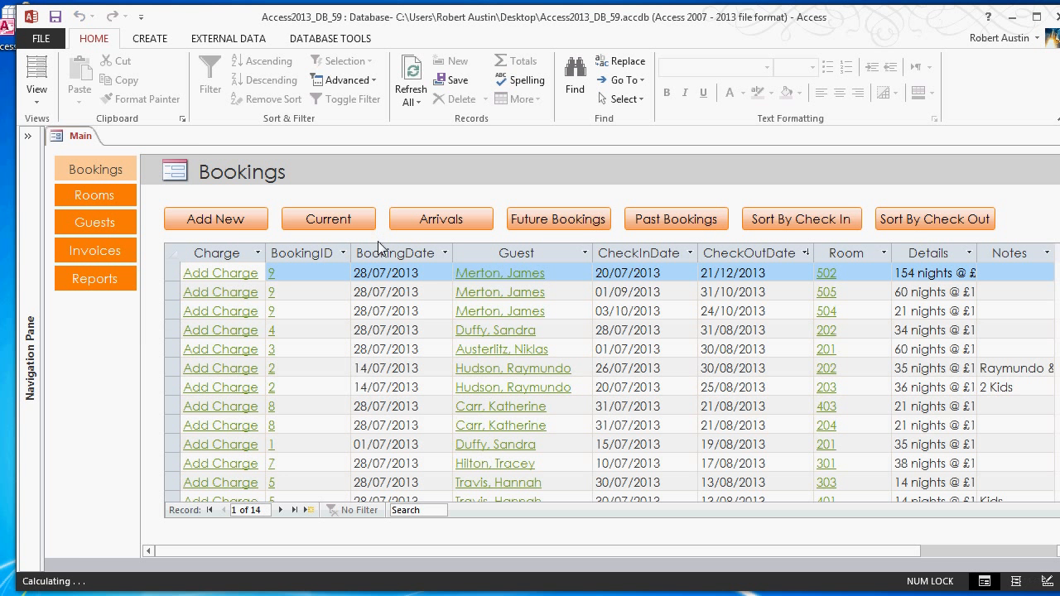
- Close the Main form, filter the database objects by "frms" and open the frmScheduler form with the object list collapsed
right_click(81, 136)
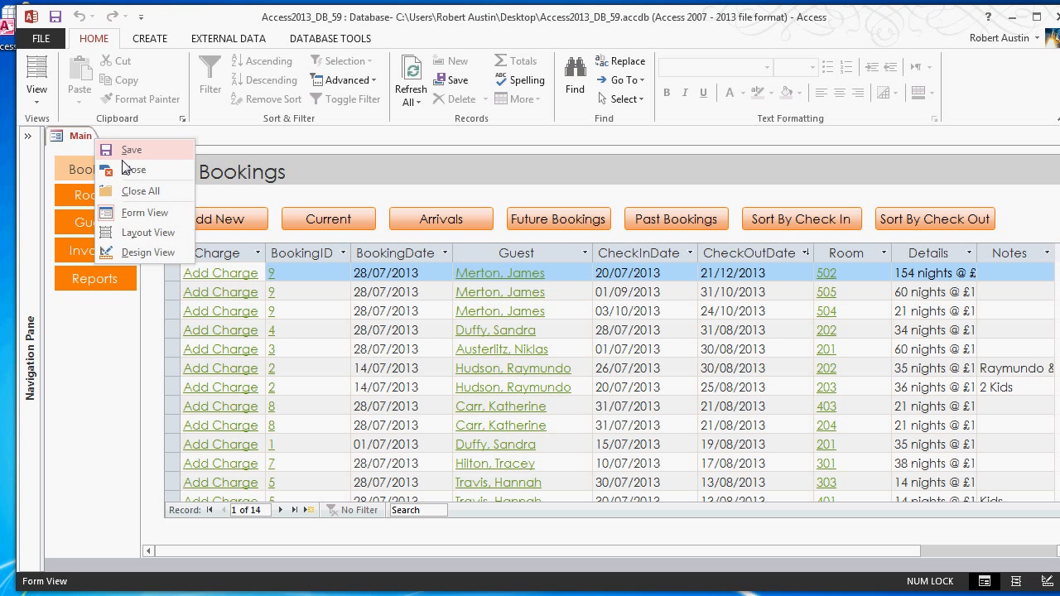
left_click(124, 169)
left_click(29, 137)
left_click(75, 162)
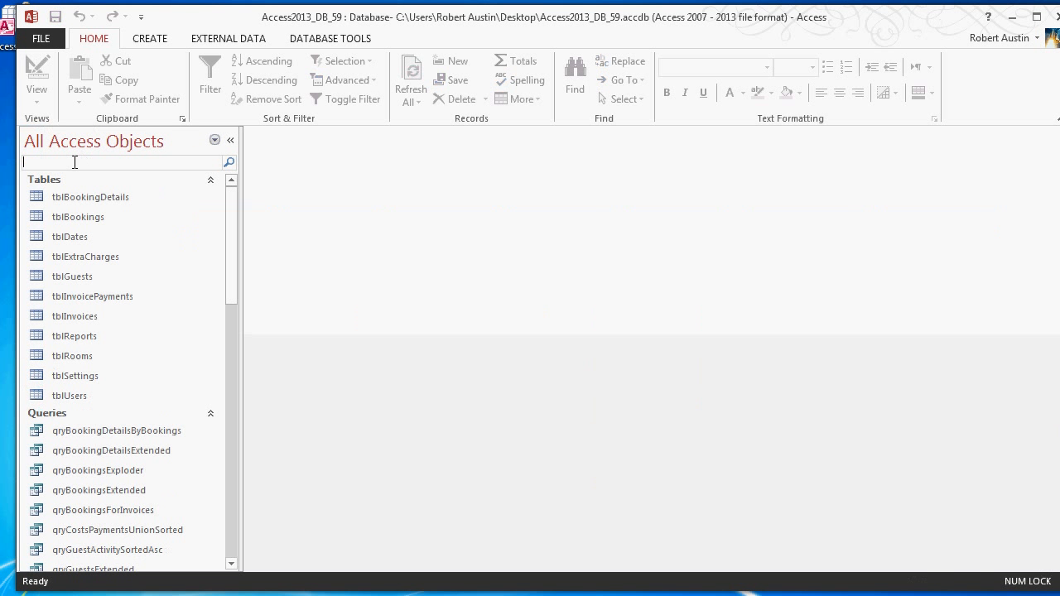
type("frms")
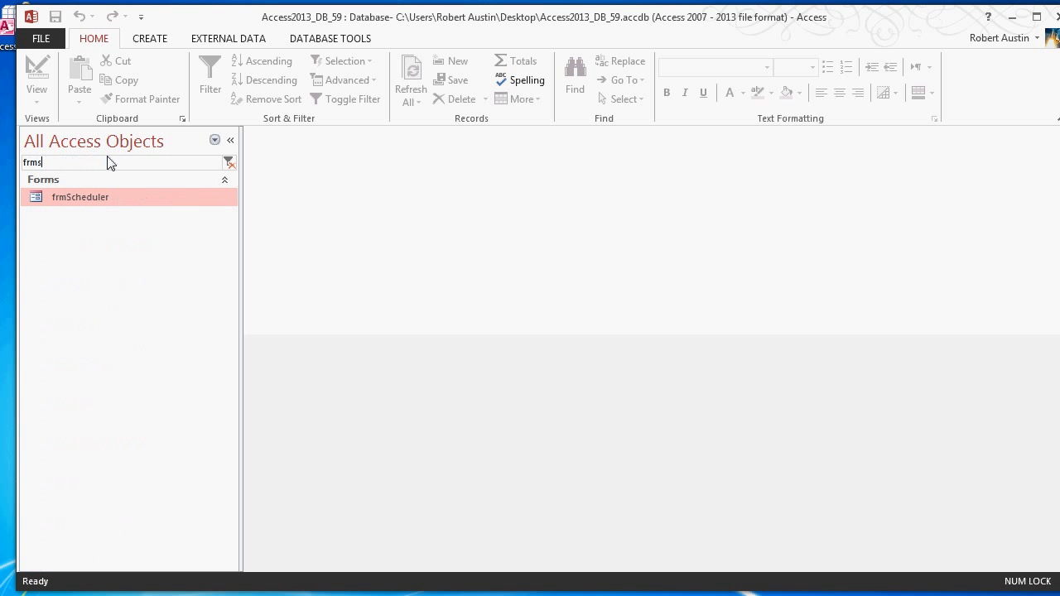
double_click(86, 197)
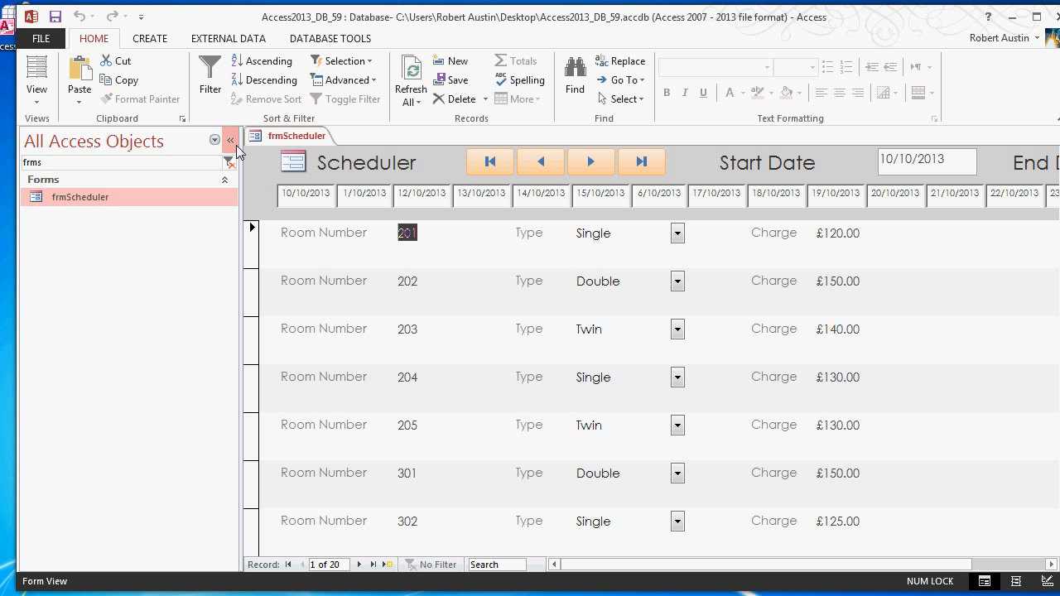
left_click(232, 141)
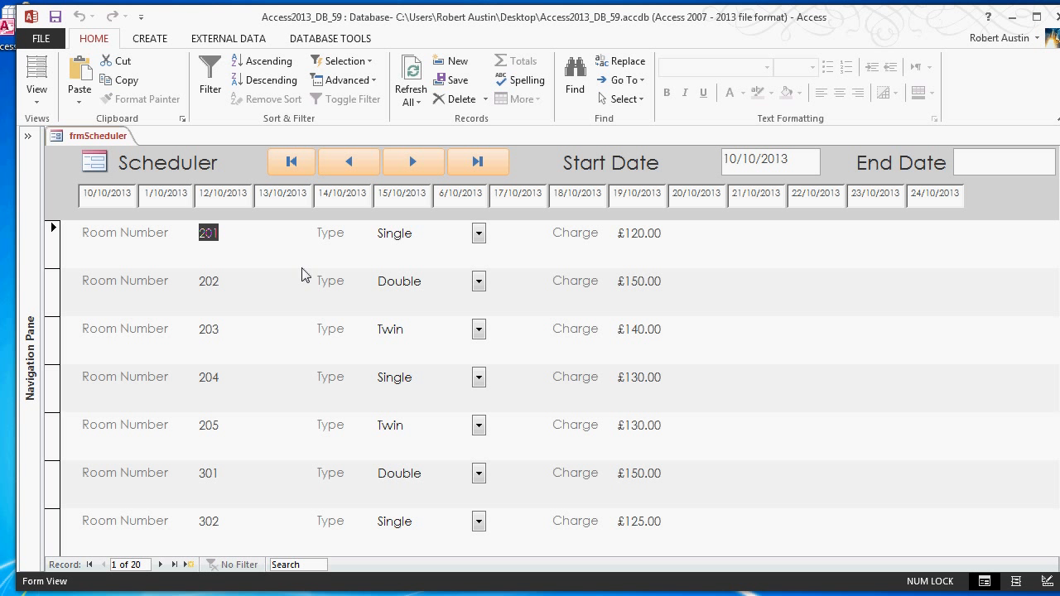
- Filter the database objects by "exp" and open the qryBookingsExploder query as a datasheet, with the object list collapsed
left_click(31, 157)
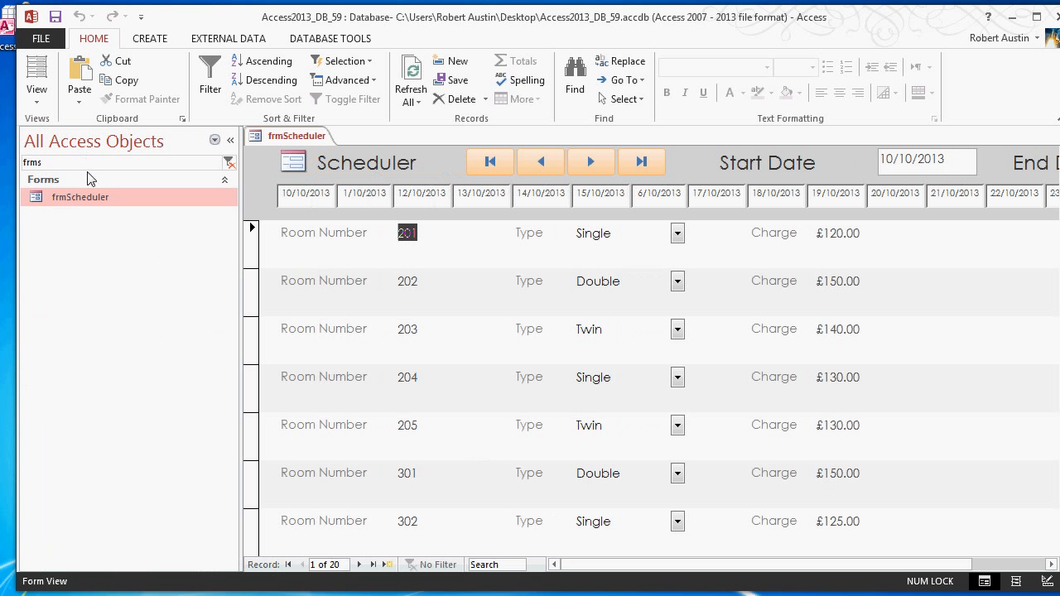
type("exp")
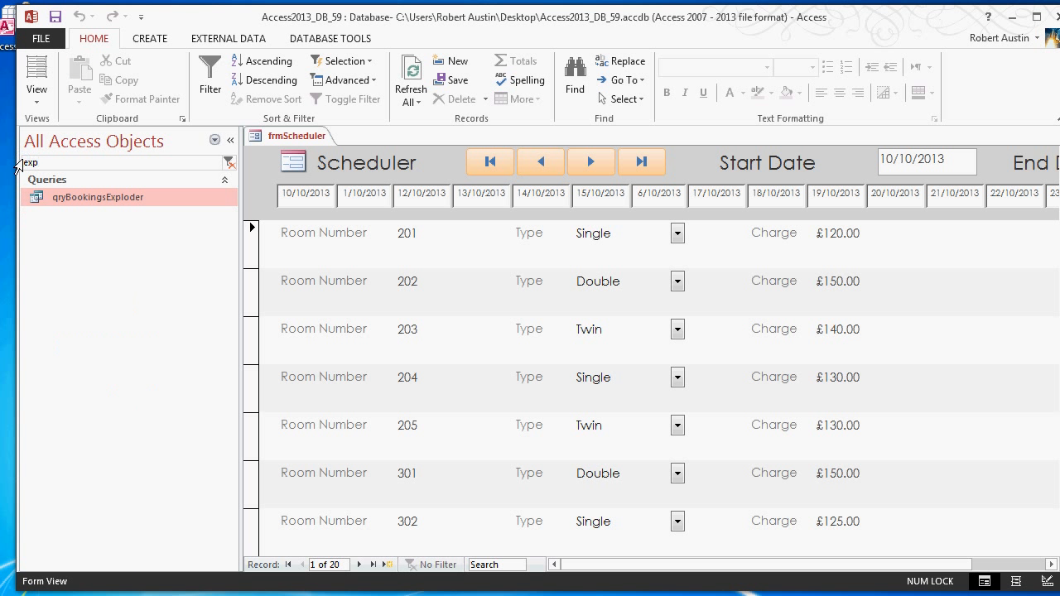
double_click(97, 211)
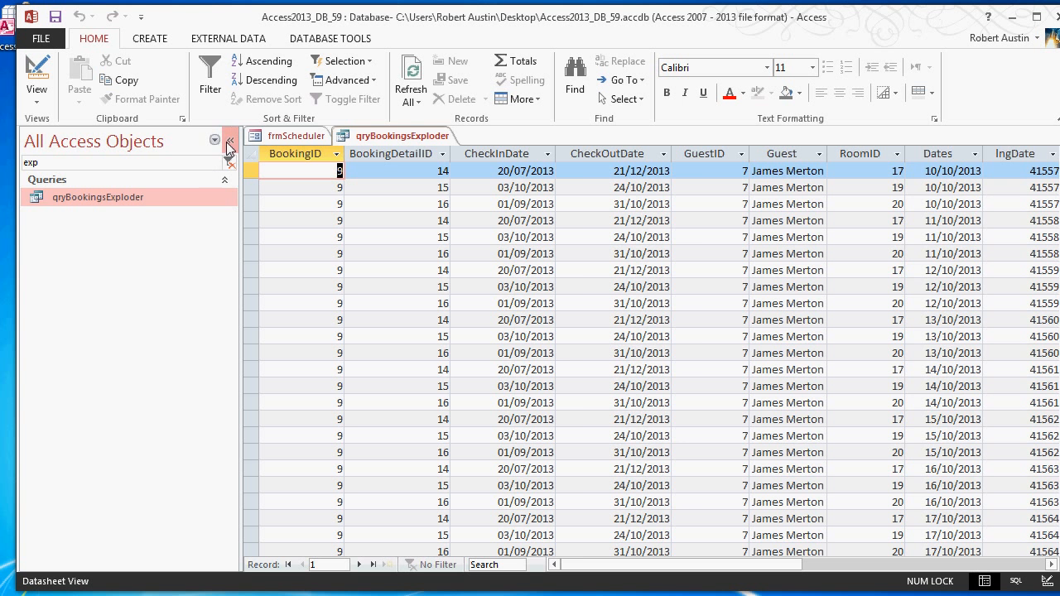
left_click(230, 140)
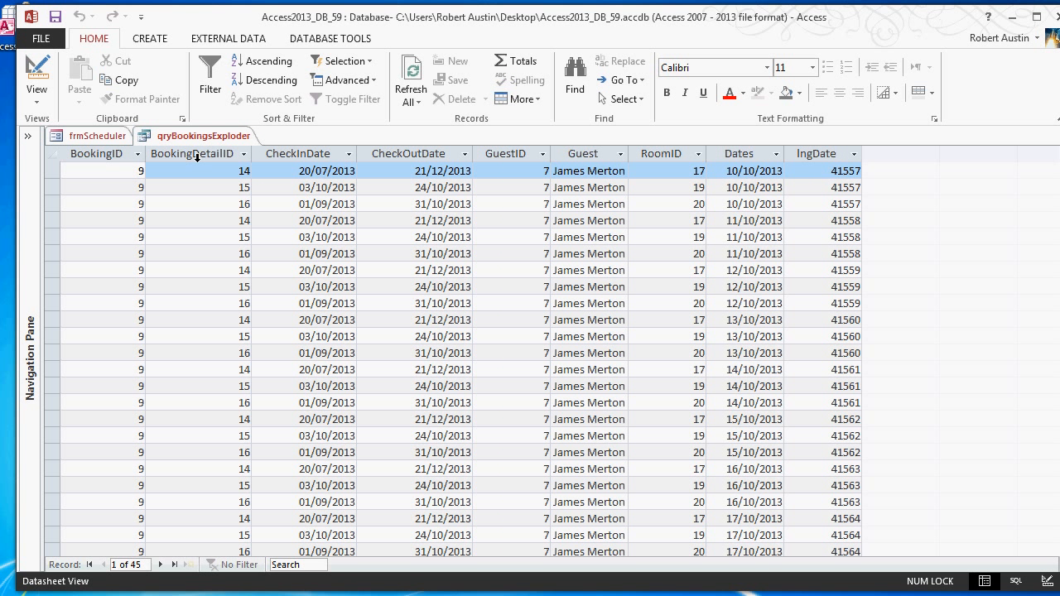
- Filter the Dates column of qryBookingsExploder to show only records for 10/10/2013
left_click(78, 141)
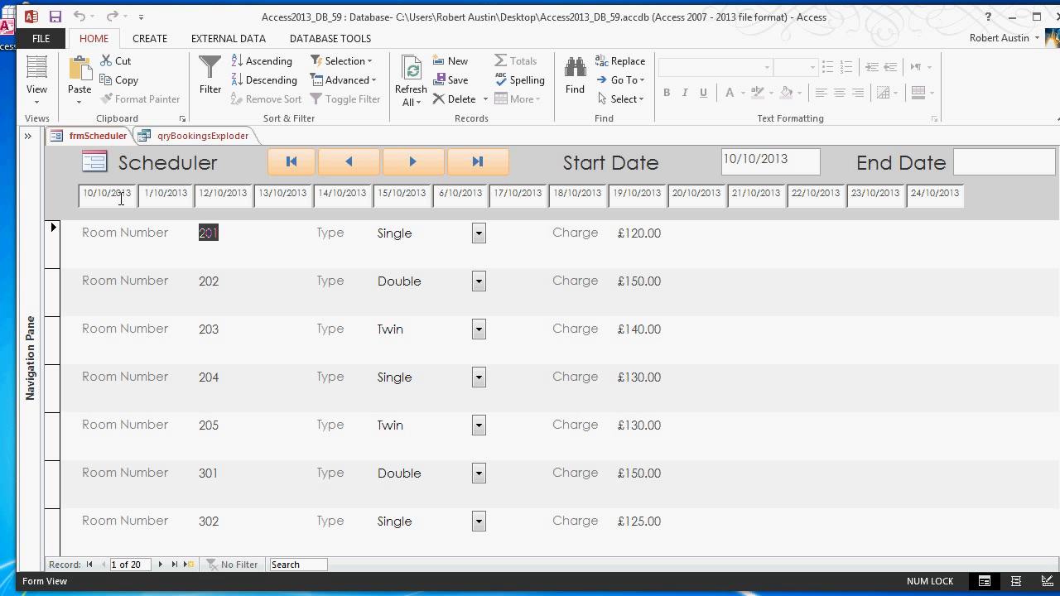
left_click(199, 139)
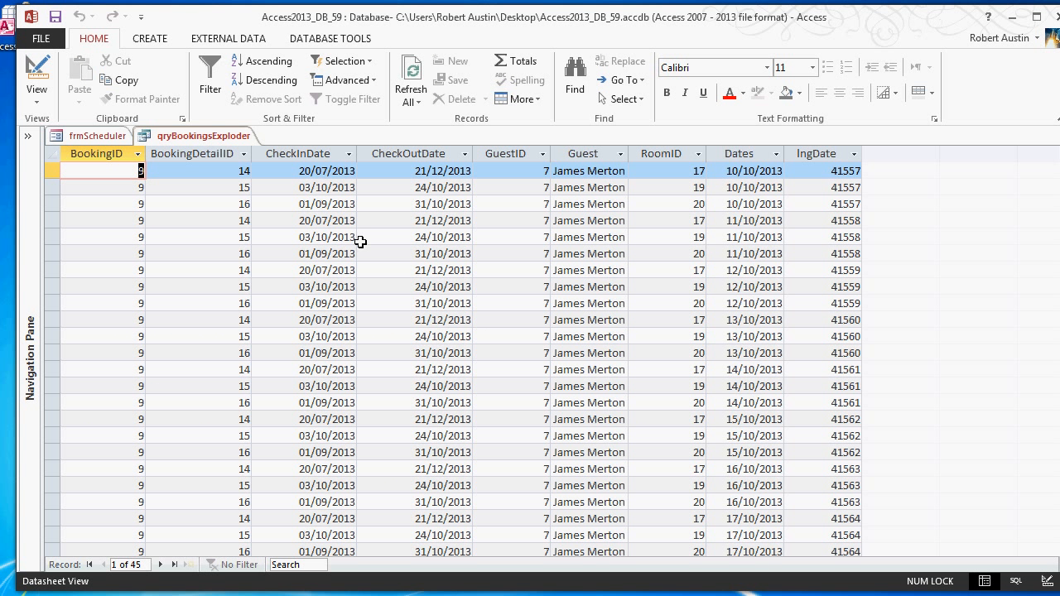
scroll(349, 197, "down", 5)
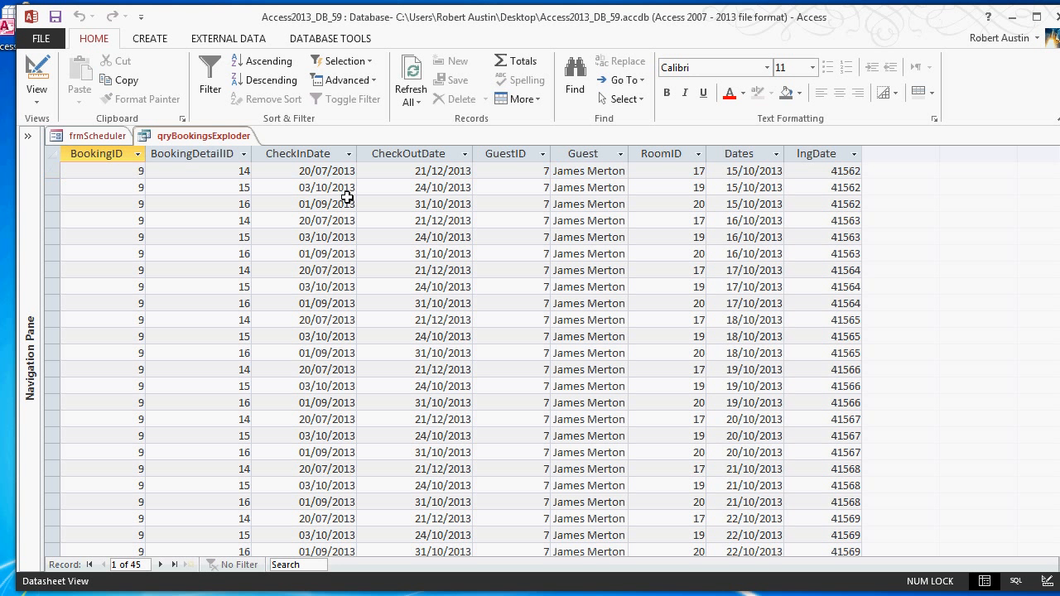
left_click(349, 154)
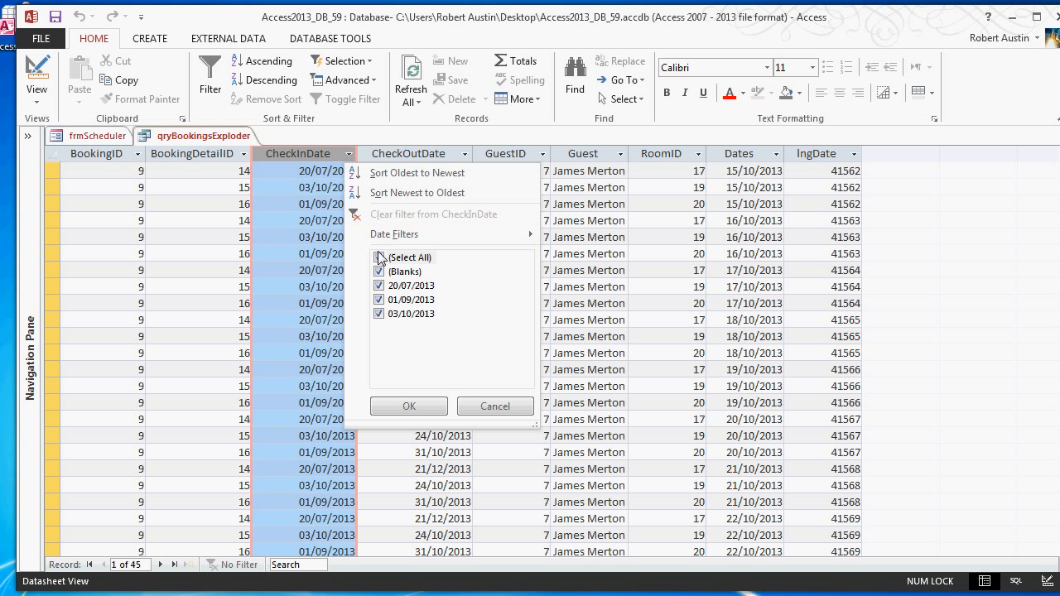
left_click(409, 406)
left_click(776, 154)
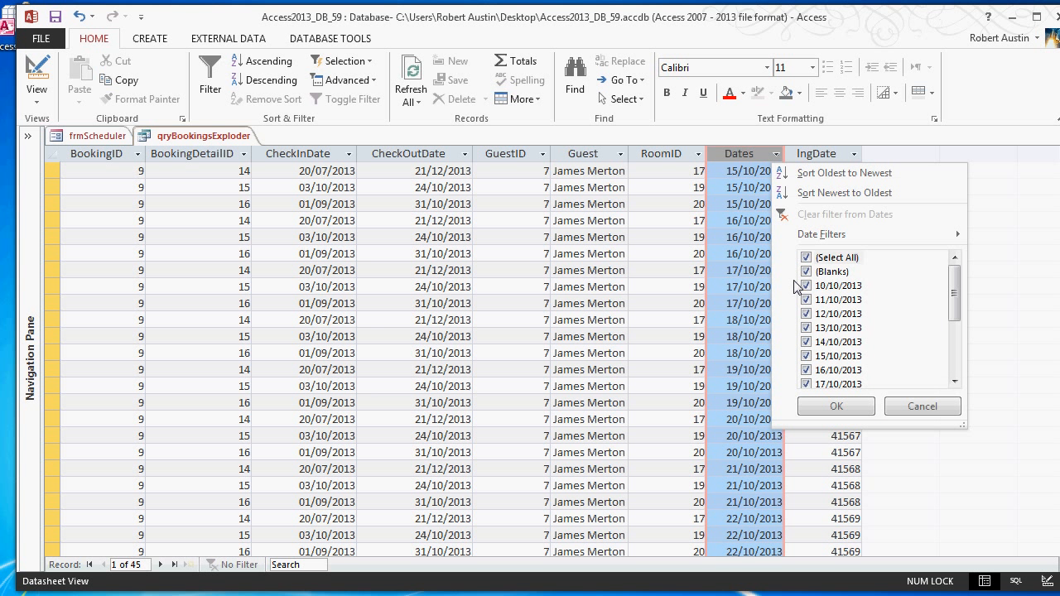
left_click(809, 257)
scroll(820, 280, "down", 1)
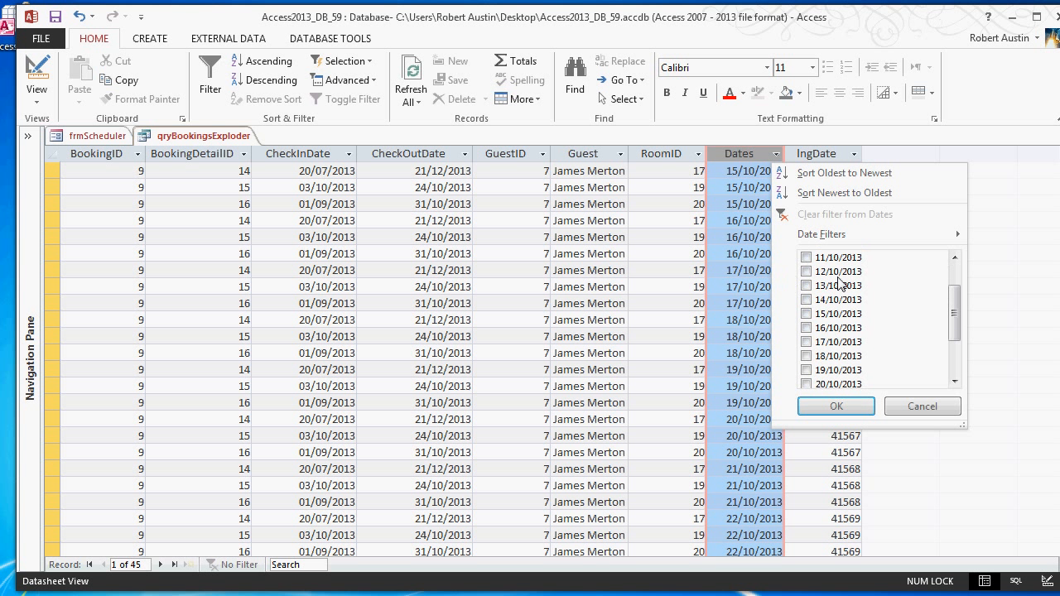
scroll(838, 285, "up", 1)
left_click(810, 287)
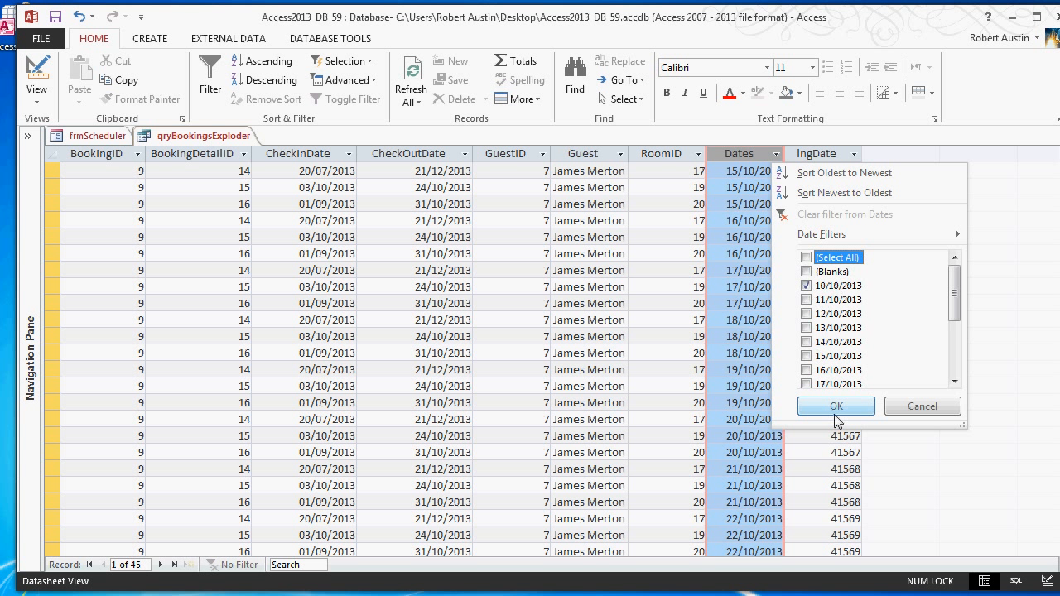
left_click(836, 408)
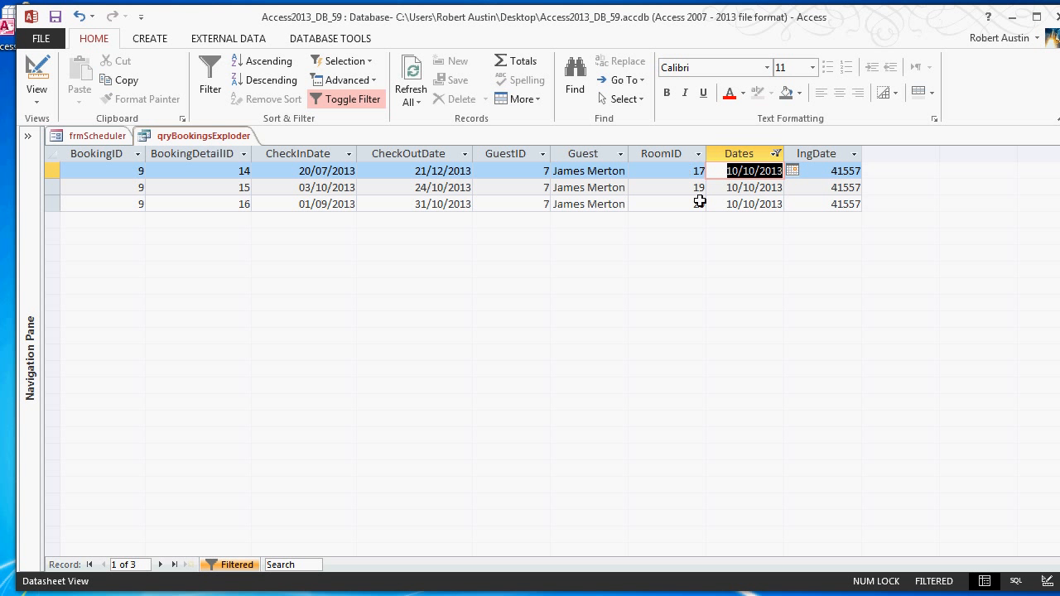
- Switch the frmScheduler form to Layout View and select the RoomID text box after the Charge field
left_click(122, 137)
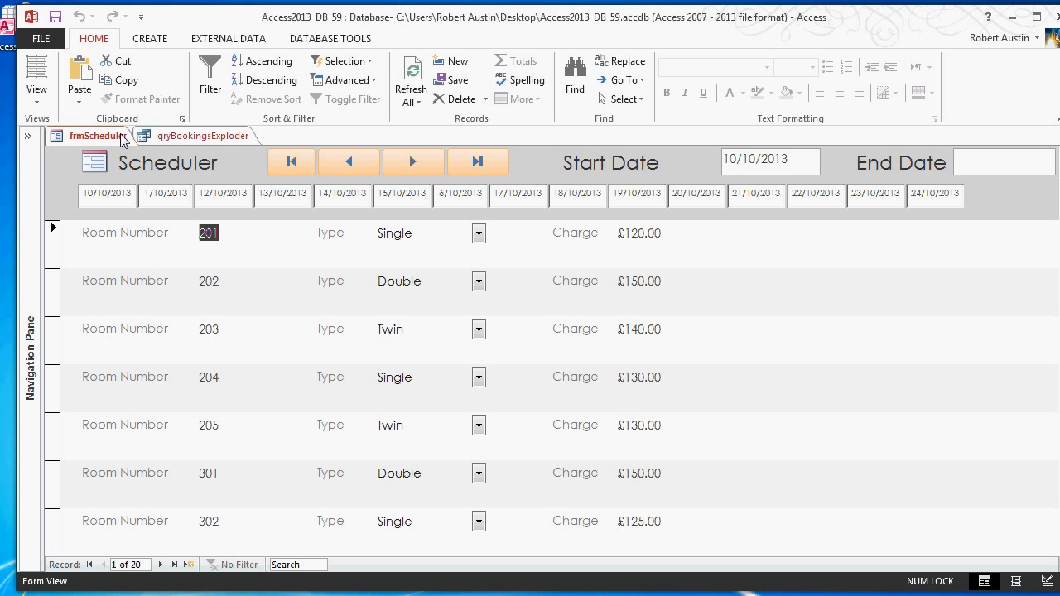
right_click(90, 140)
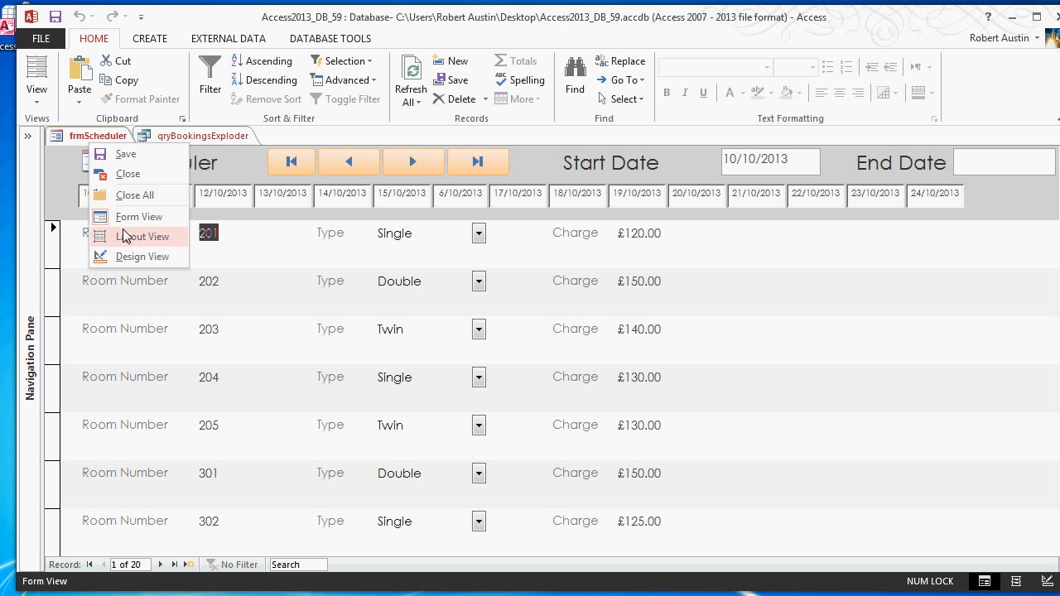
left_click(124, 237)
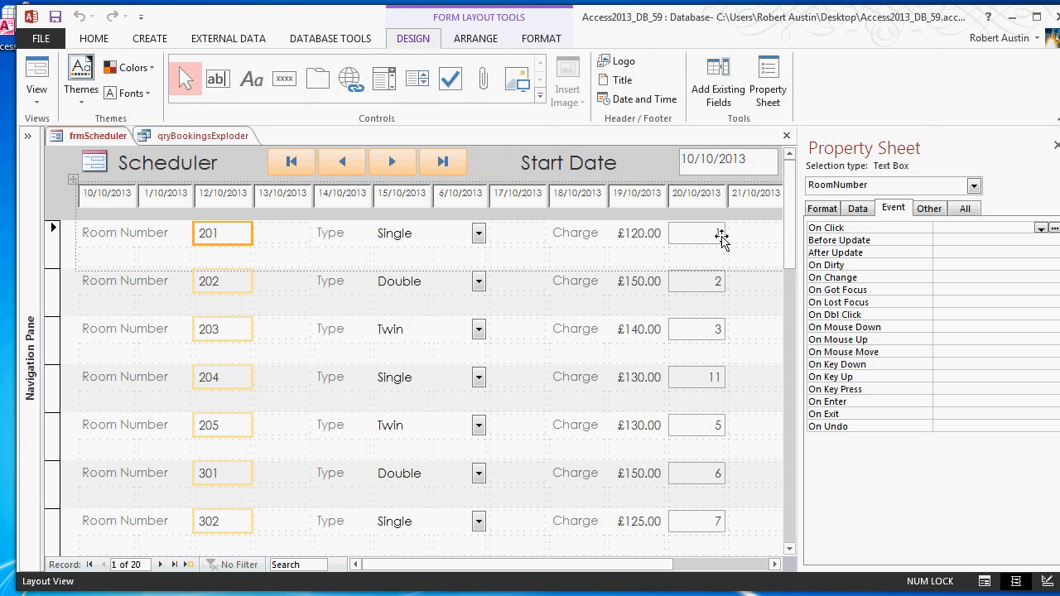
left_click(720, 237)
- Check the guest name in the filtered qryBookingsExploder records and close the query
left_click(192, 137)
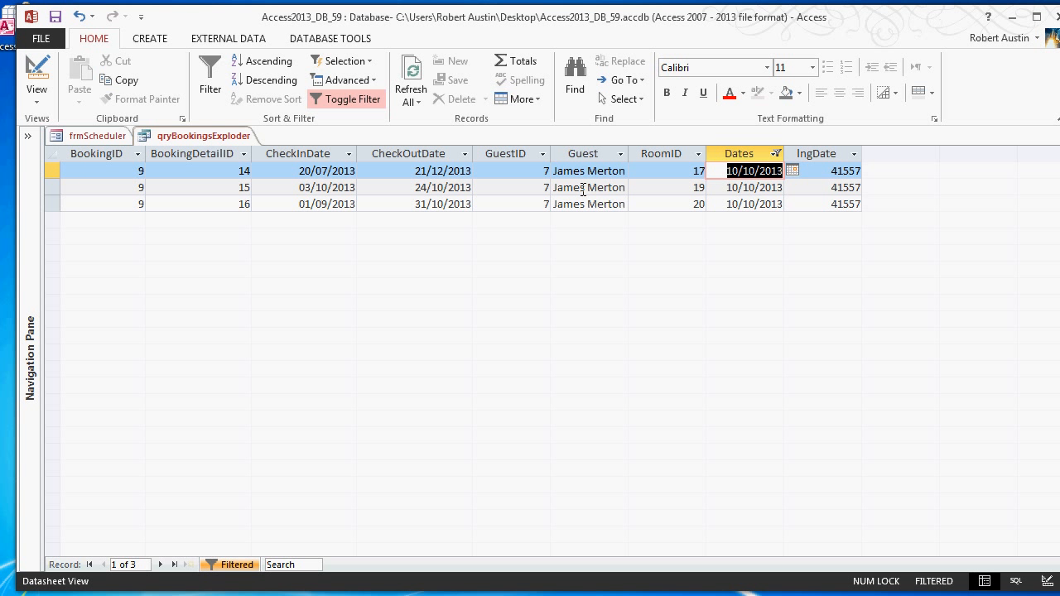
left_click_drag(624, 170, 553, 171)
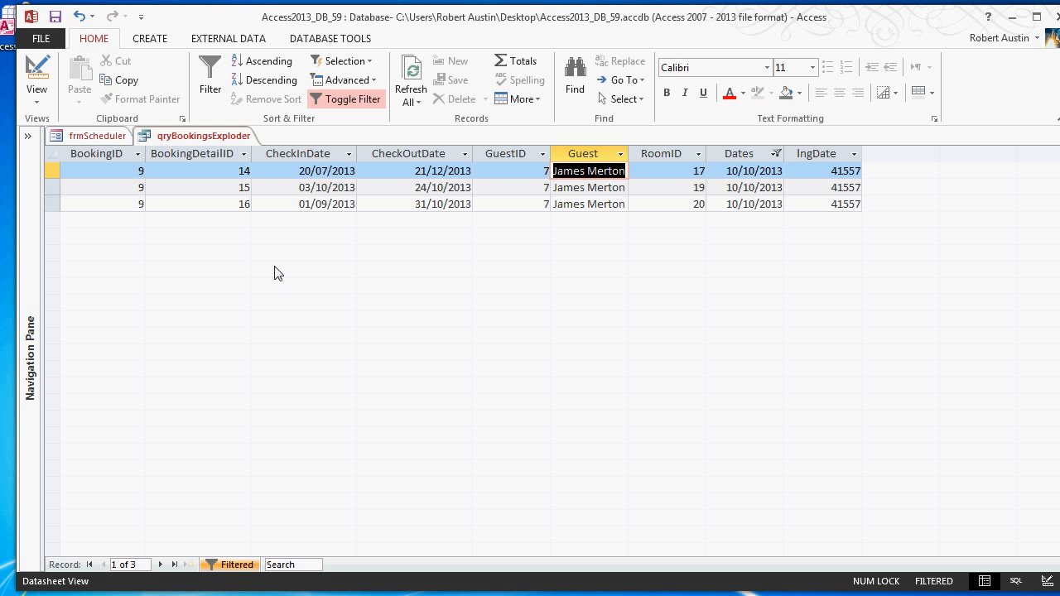
right_click(208, 143)
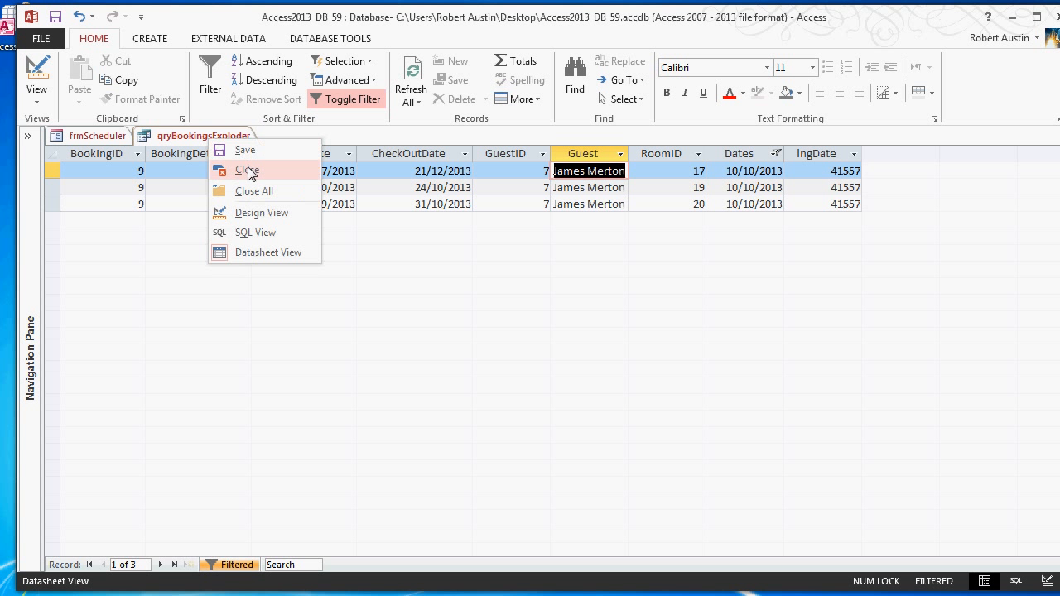
left_click(248, 171)
left_click(455, 313)
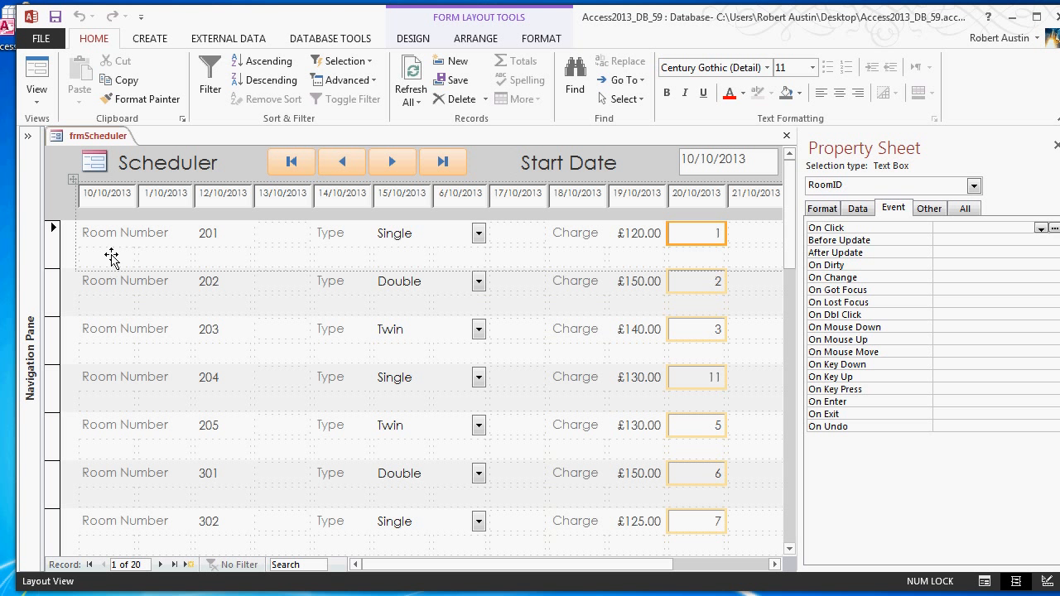
- Add a text box without its attached label in the empty cell directly below the Room Number label
left_click(113, 258)
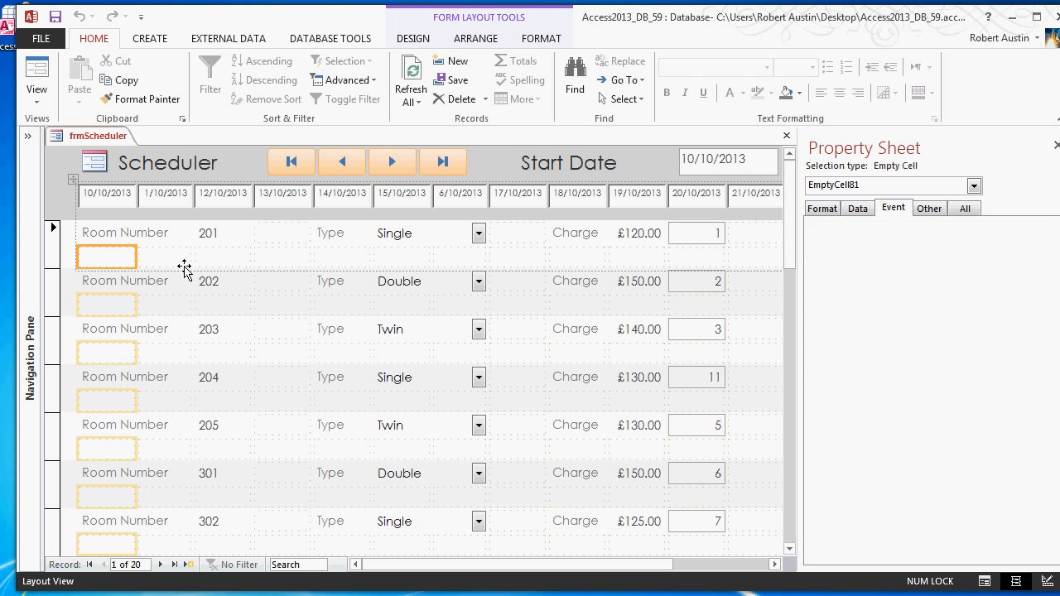
left_click(150, 39)
left_click(389, 38)
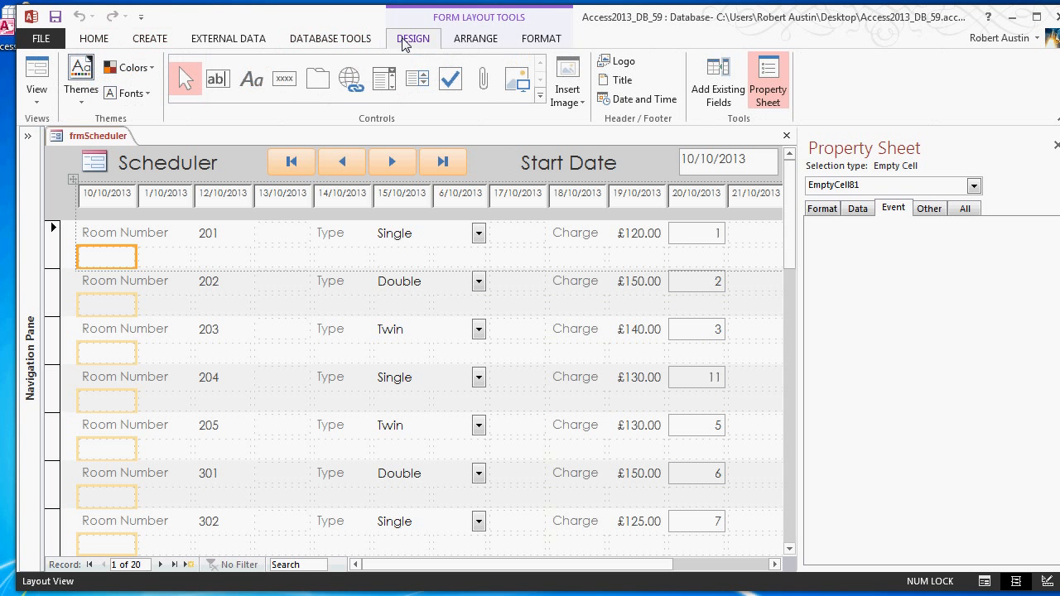
left_click(217, 81)
left_click(212, 257)
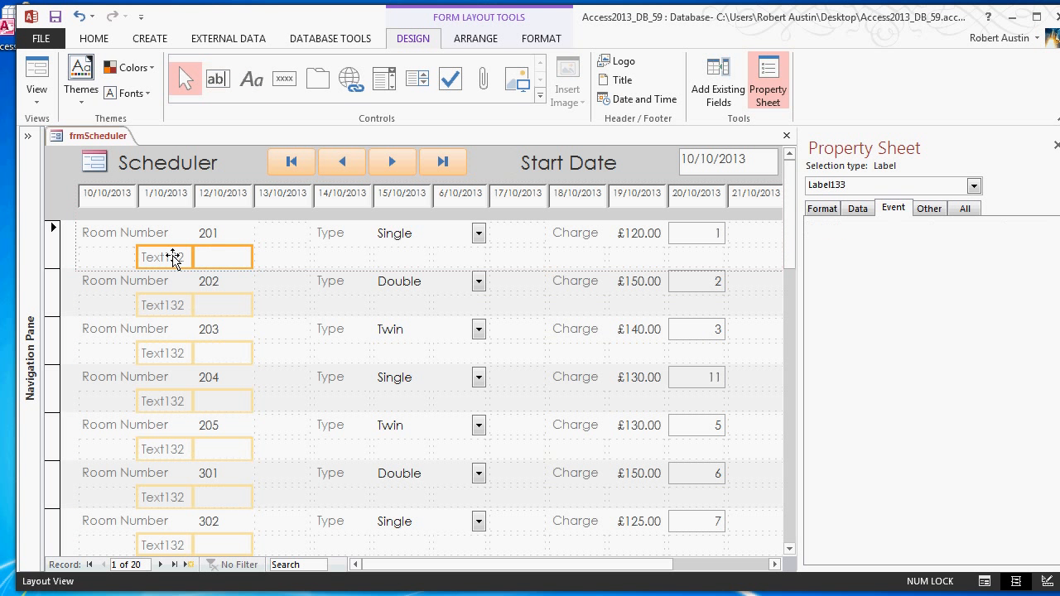
key("ctrl+z")
left_click_drag(194, 258, 80, 258)
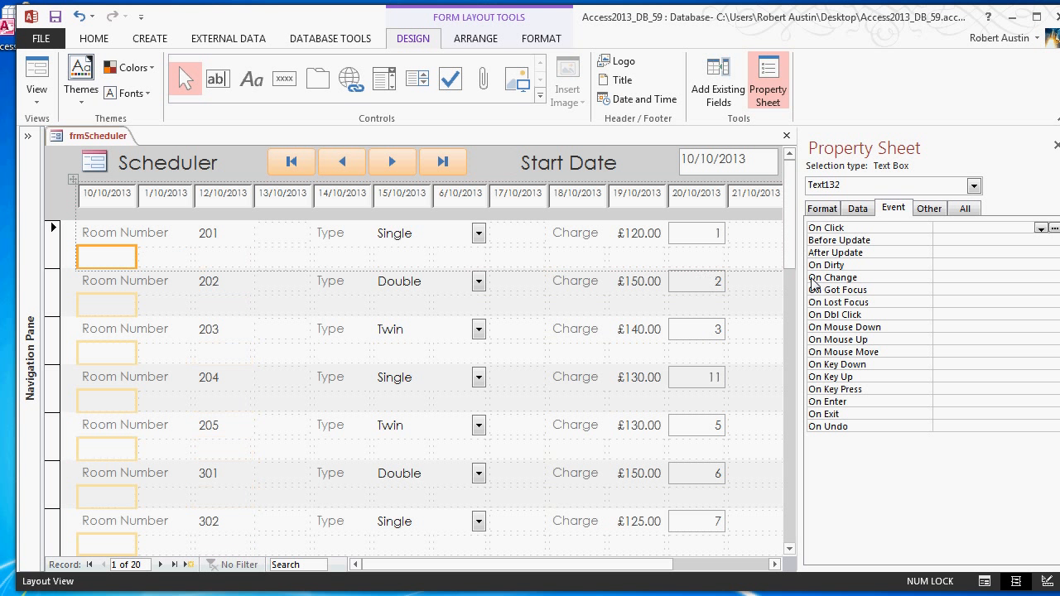
- Name the new text box below the Room Number label txt0, checking the naming of the first date box in the form header
left_click(930, 210)
left_click(992, 229)
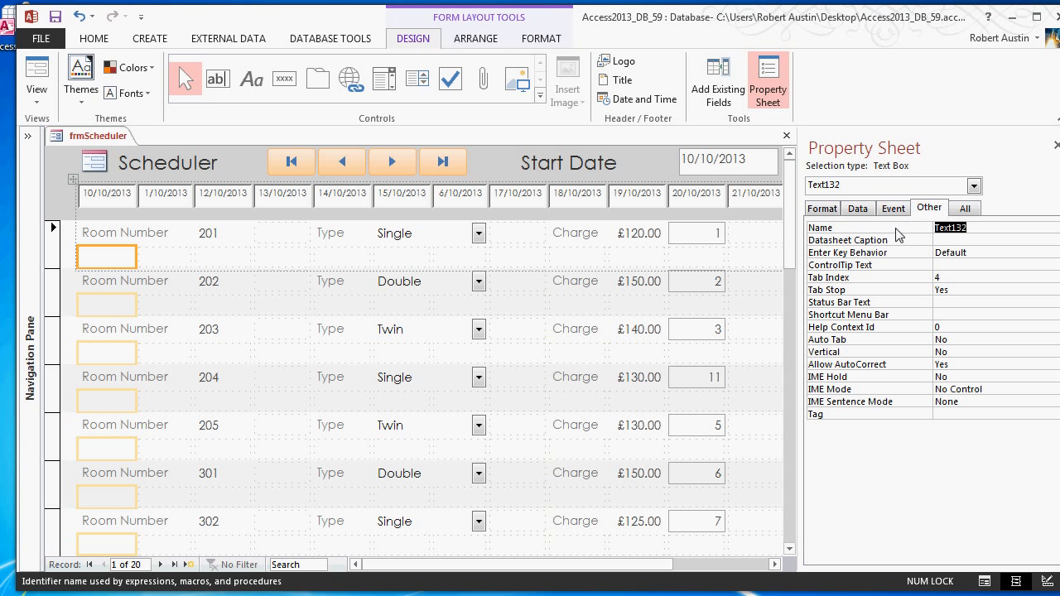
left_click(97, 201)
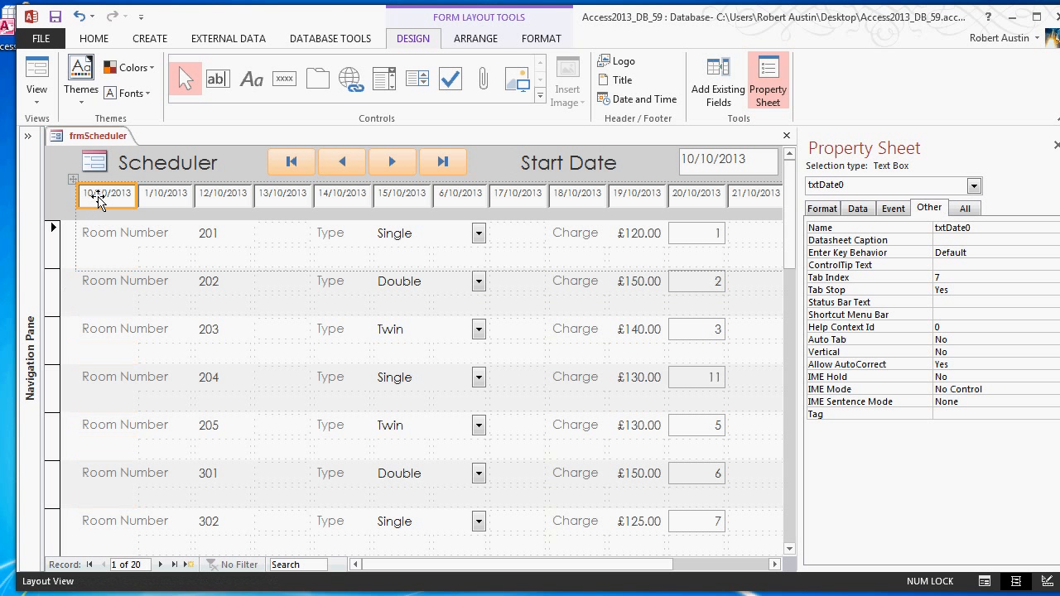
left_click(137, 256)
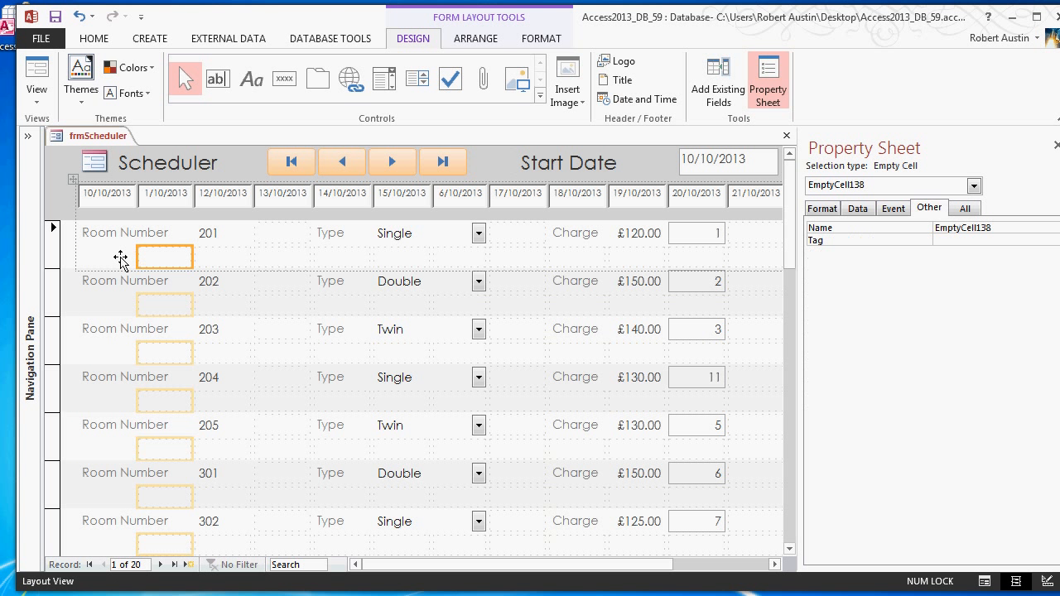
left_click_drag(121, 259, 116, 258)
left_click(930, 231)
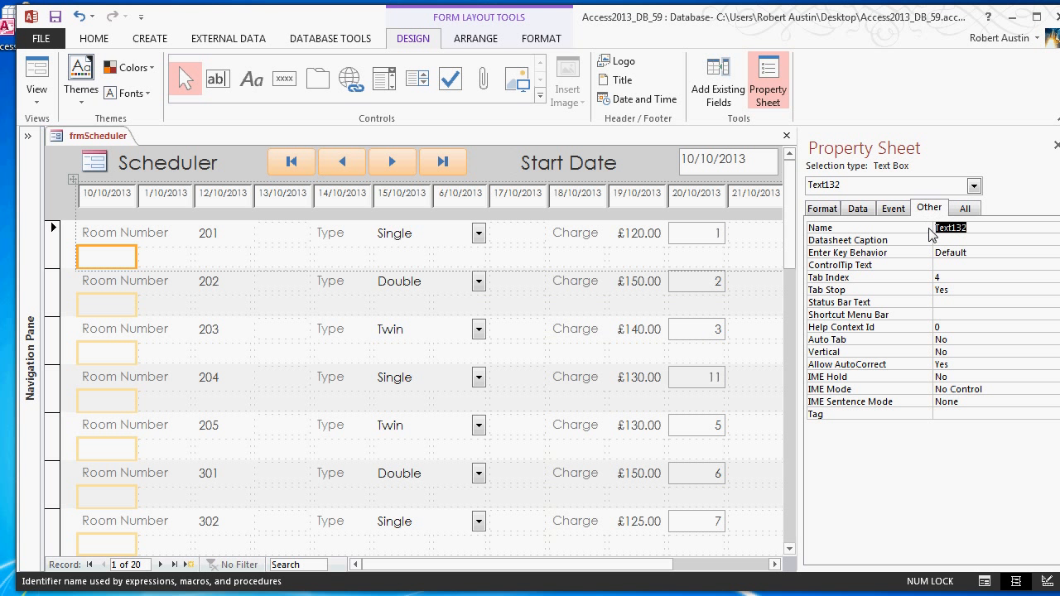
type("txt0")
key("Return")
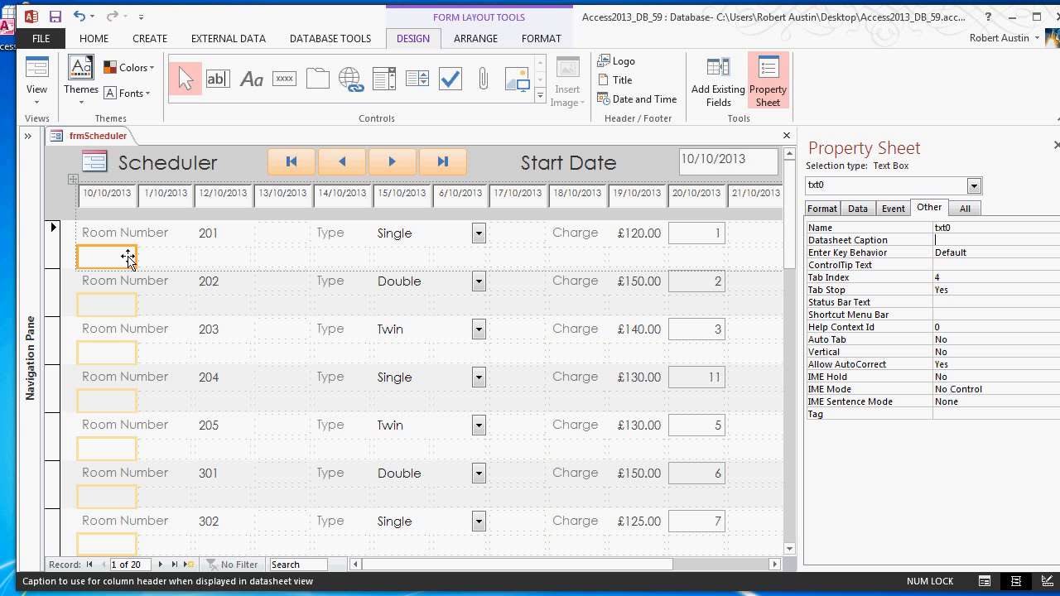
- Add a text box without its attached label in the detail row's empty cell under the second date column
left_click(217, 79)
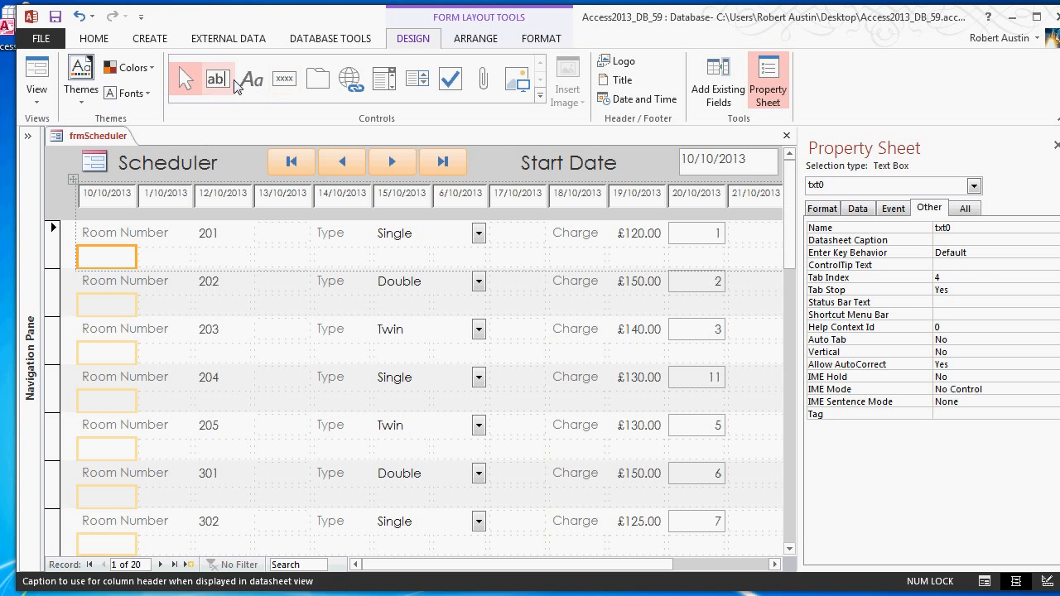
left_click(221, 258)
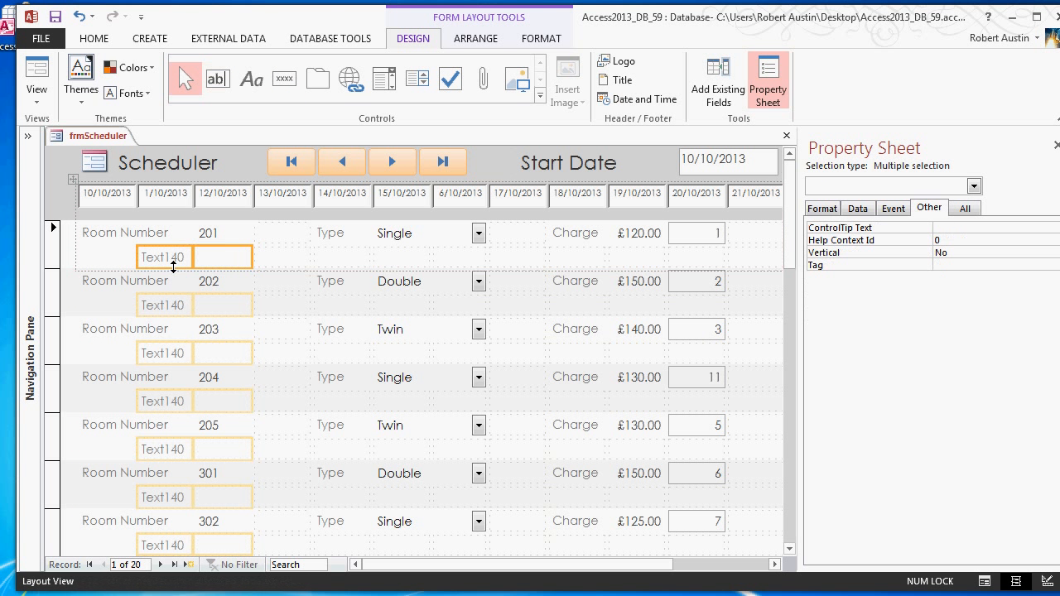
left_click(178, 260)
key("Delete")
left_click_drag(207, 260, 166, 260)
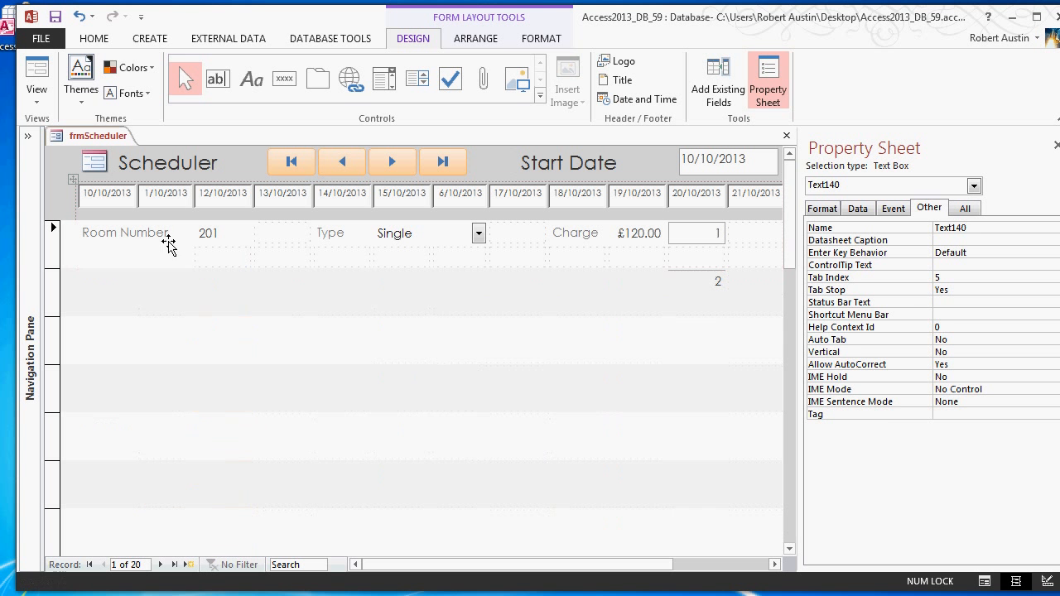
- Add another text box without its attached label in the detail row's empty cell under the 12/10/2013 column
left_click(216, 78)
left_click(263, 257)
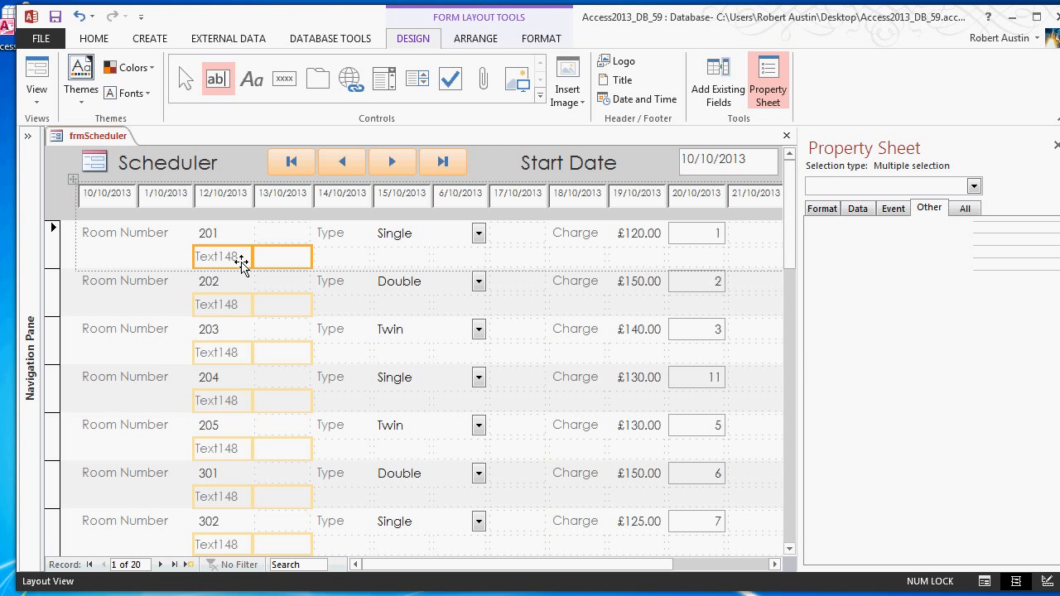
left_click(232, 260)
key("Delete")
left_click_drag(277, 260, 226, 259)
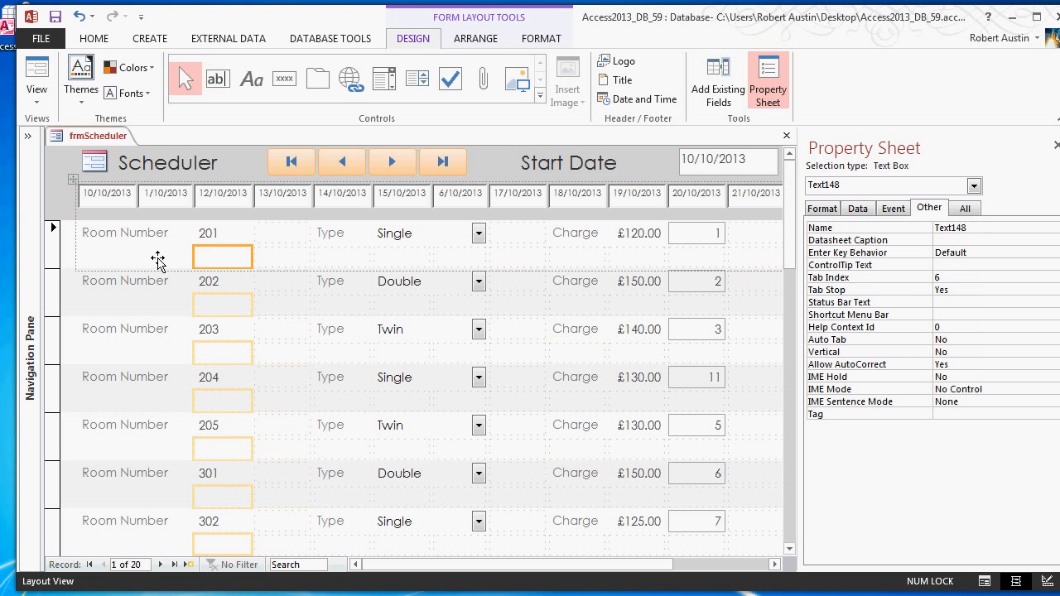
- Name the text box under the second date column txt1 and the one under 12/10/2013 txt2
left_click(158, 260)
left_click_drag(985, 227, 879, 215)
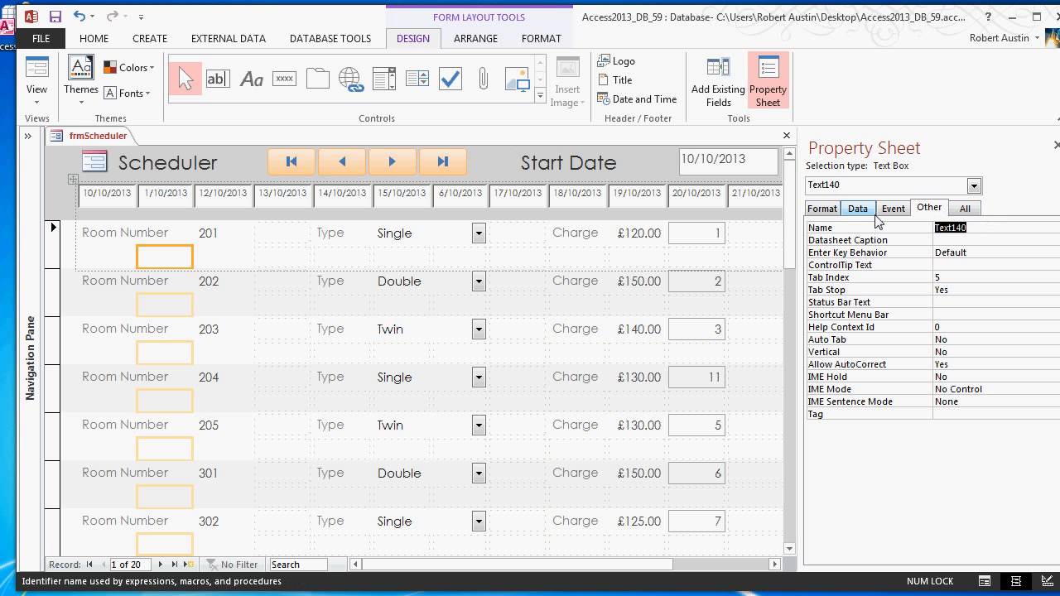
type("txt1")
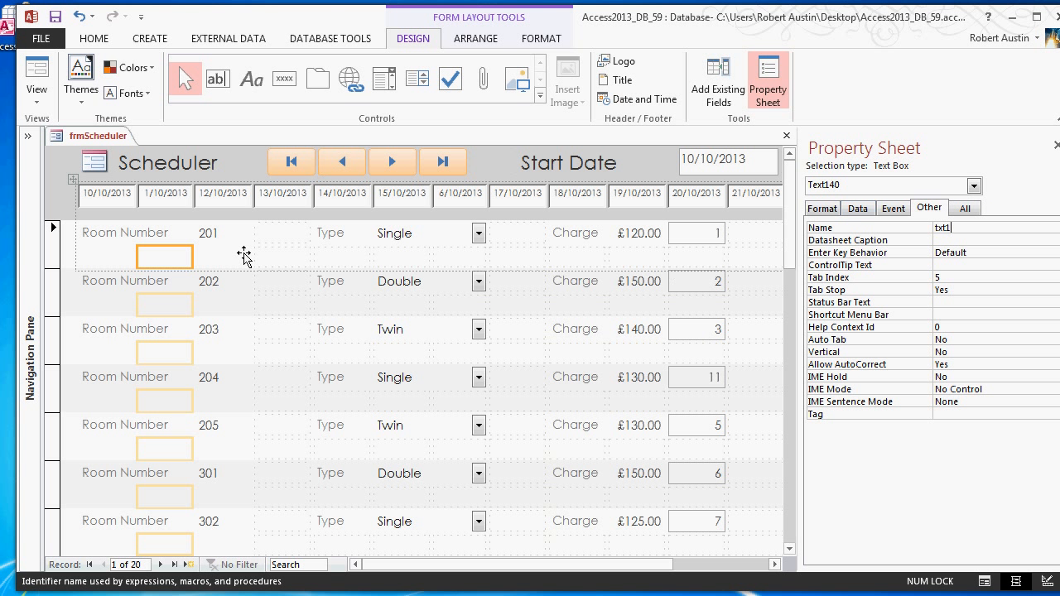
left_click(243, 256)
left_click_drag(996, 228, 878, 234)
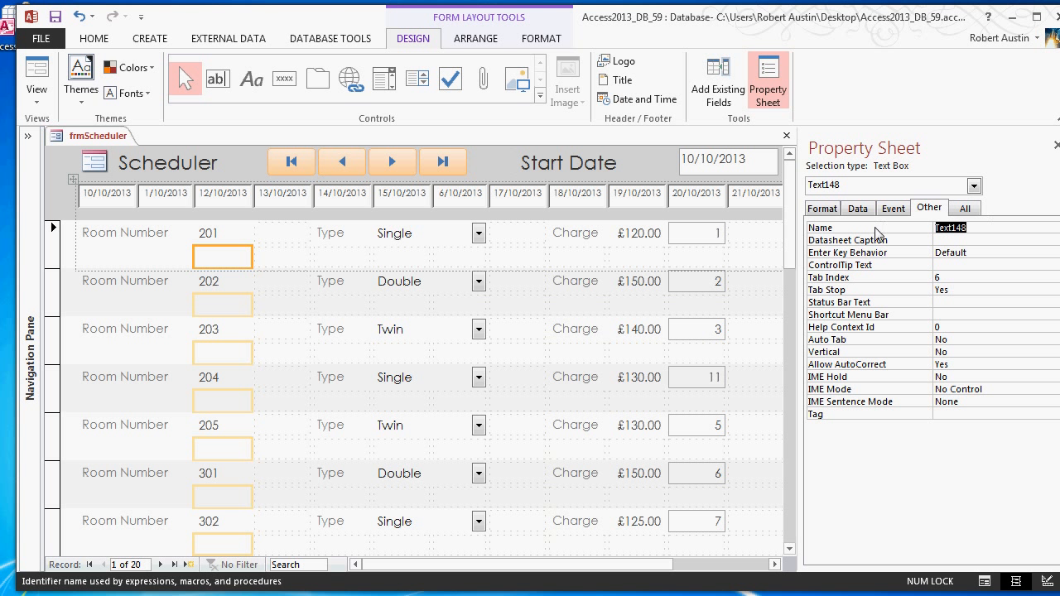
type("txt2")
key("Return")
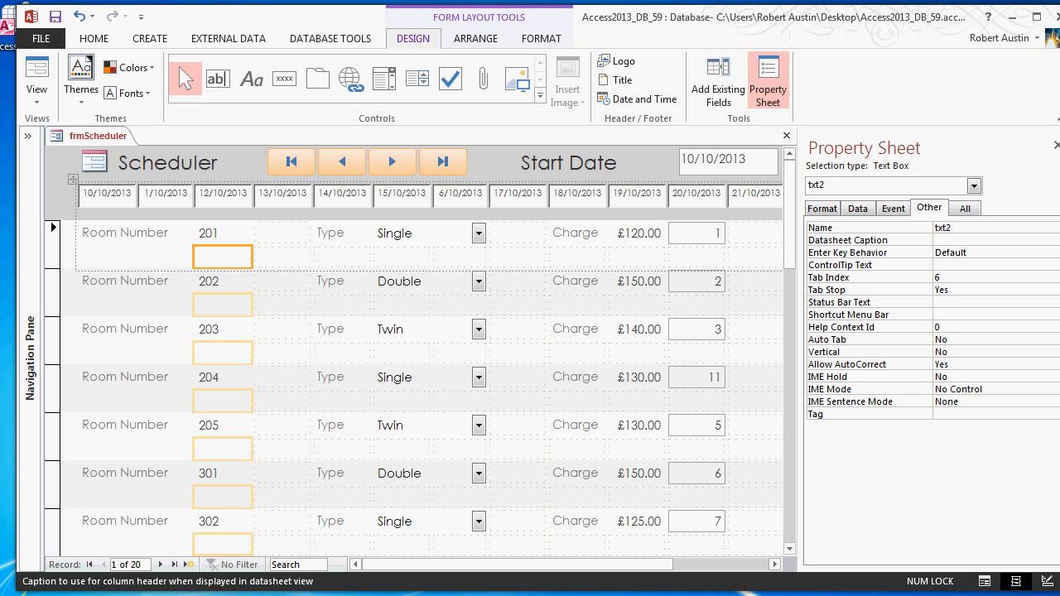
- Set the Control Source of txt0 to =DLookUp("[Guest]","qryBookingsExploder","[RoomID]=" & [RoomID] & " AND [lngDate]=" & CLng(DateAdd("d",0,[TempVars]![tmpStartDate])))
key("alt")
left_click(287, 377)
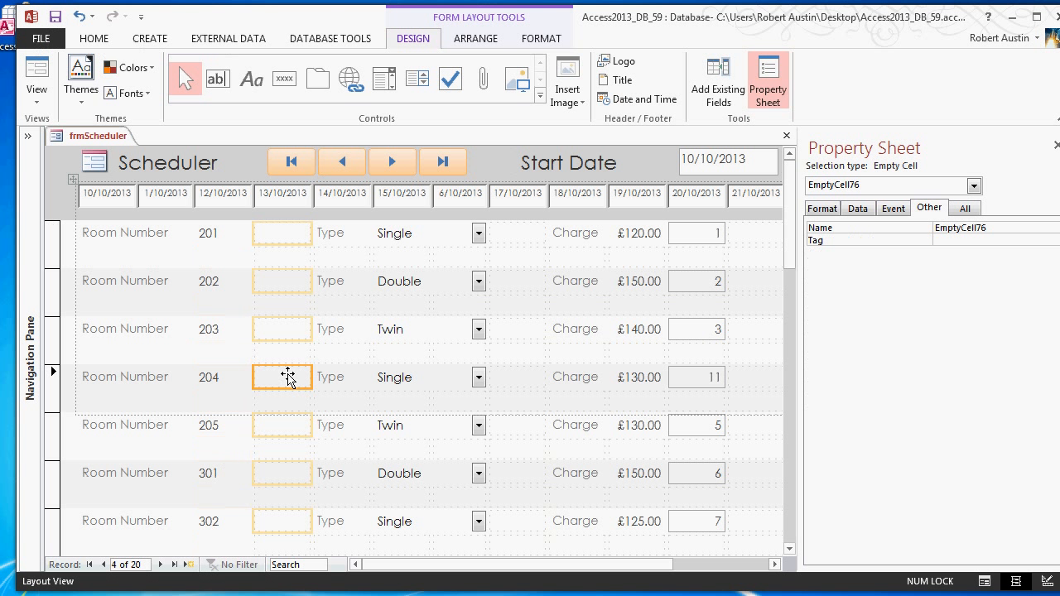
left_click_drag(110, 259, 108, 257)
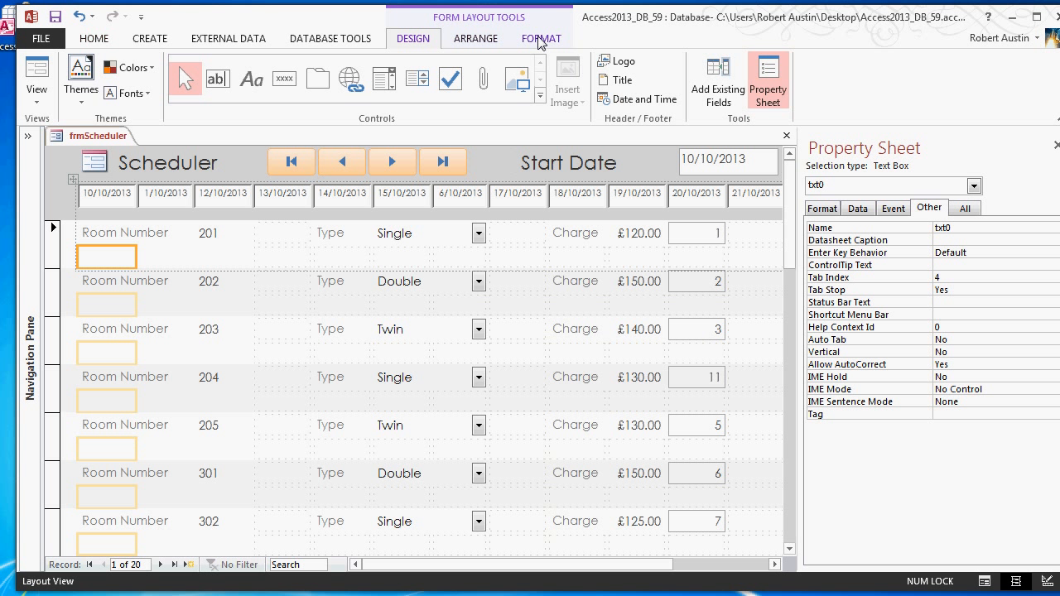
left_click(858, 207)
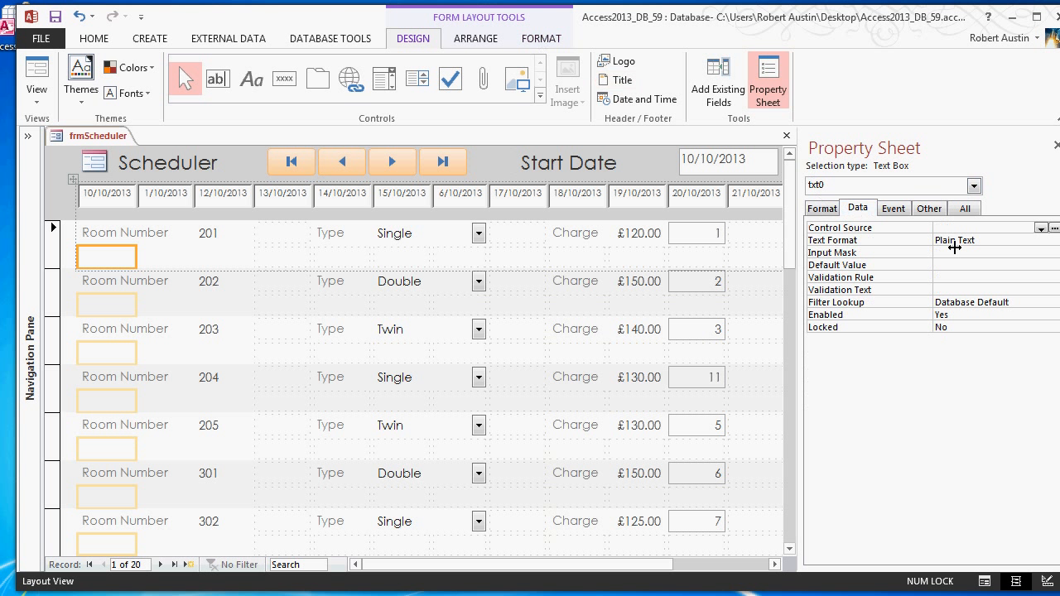
left_click(1054, 229)
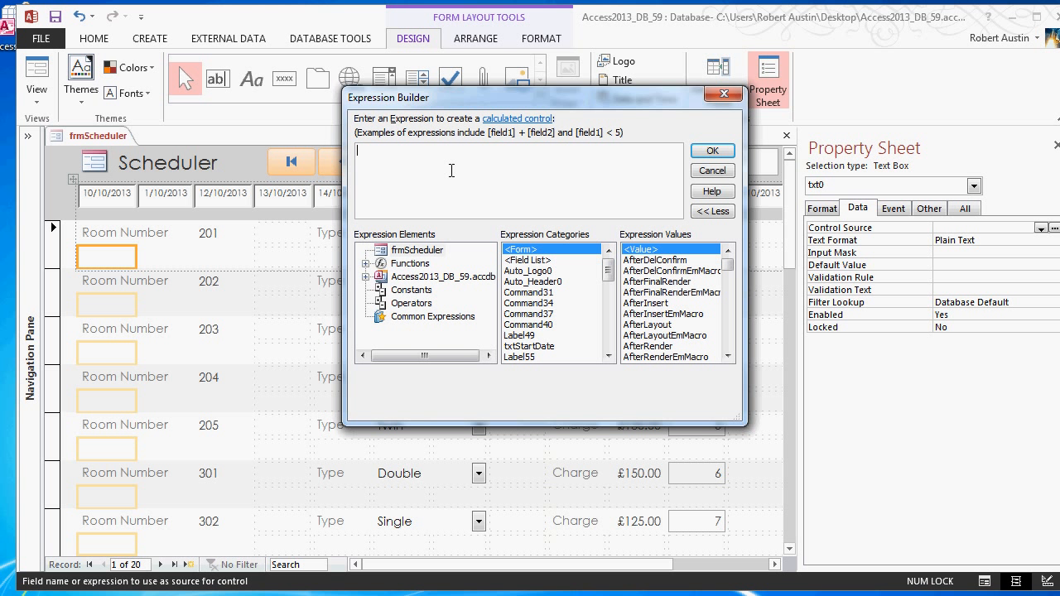
type("DLookUp(\"[Guest]\",\"qryBookingsExploder\",\"[RoomID]=\" & [RoomID] & \" AND [lngDate]=\" & CLng(DateAdd(\"d\",0,[TempVars]![tmpStartDate])))")
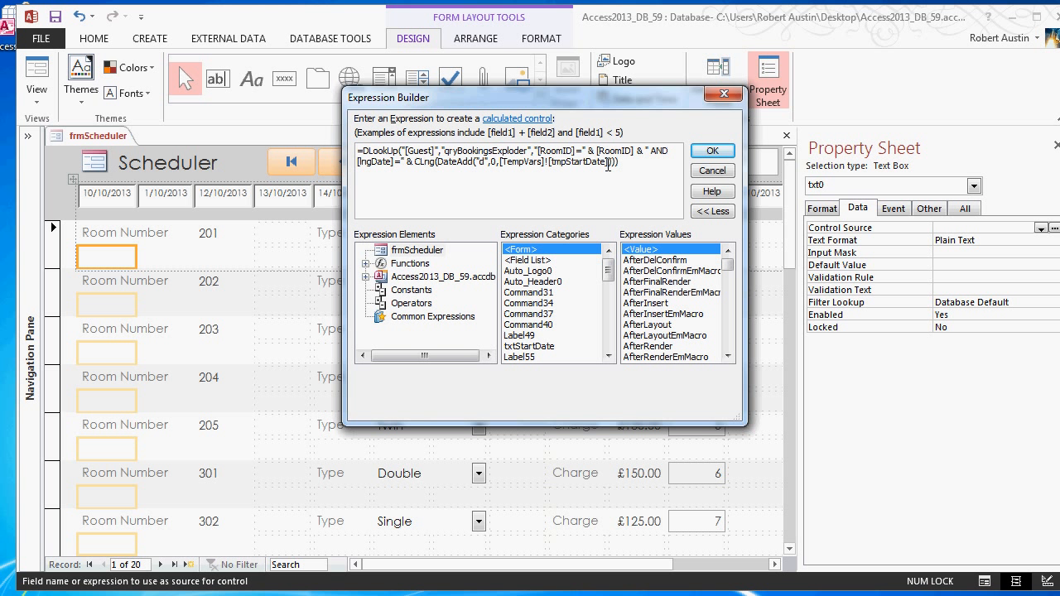
left_click(712, 151)
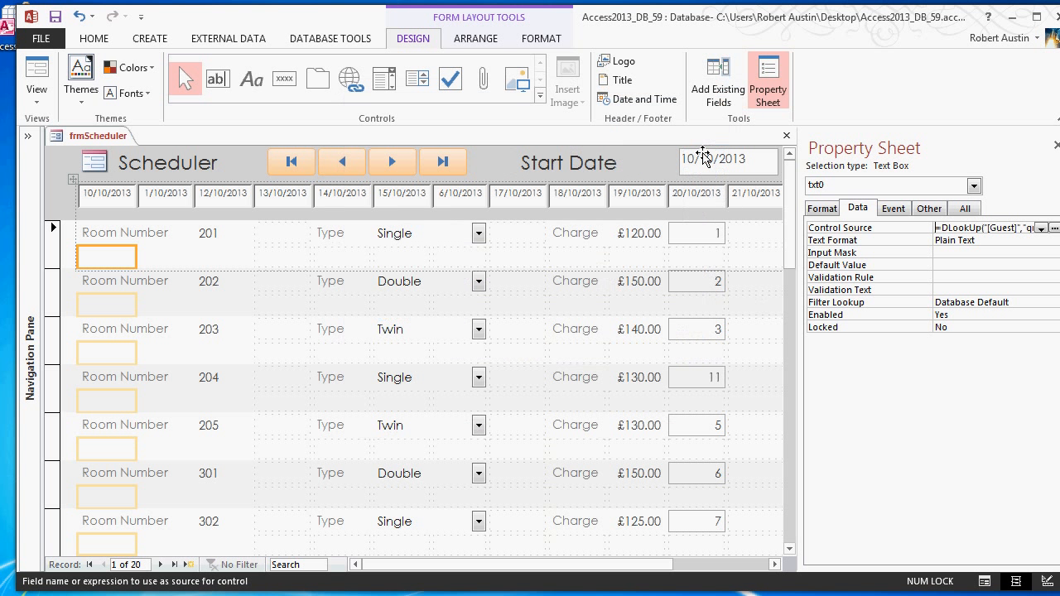
- Show frmScheduler in Form View and check which rooms display a guest name under the first date
left_click(565, 308)
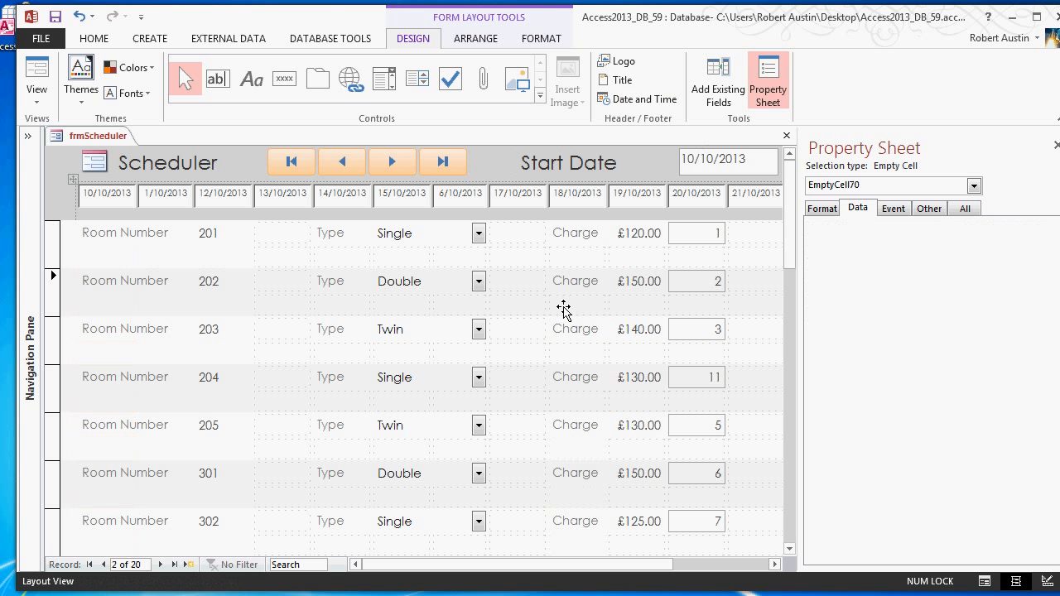
right_click(105, 143)
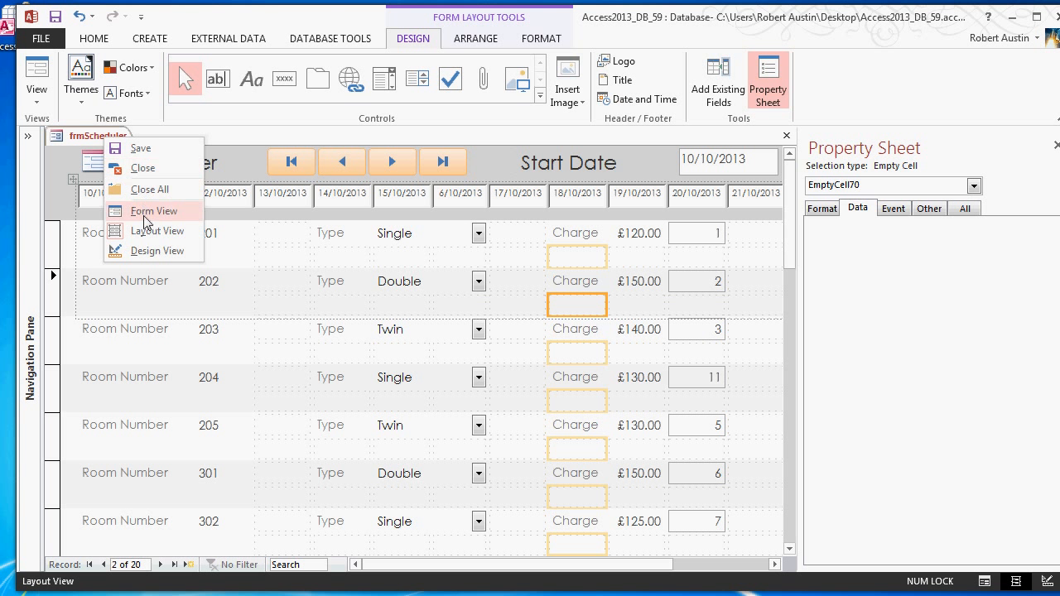
left_click(145, 208)
scroll(243, 224, "down", 10)
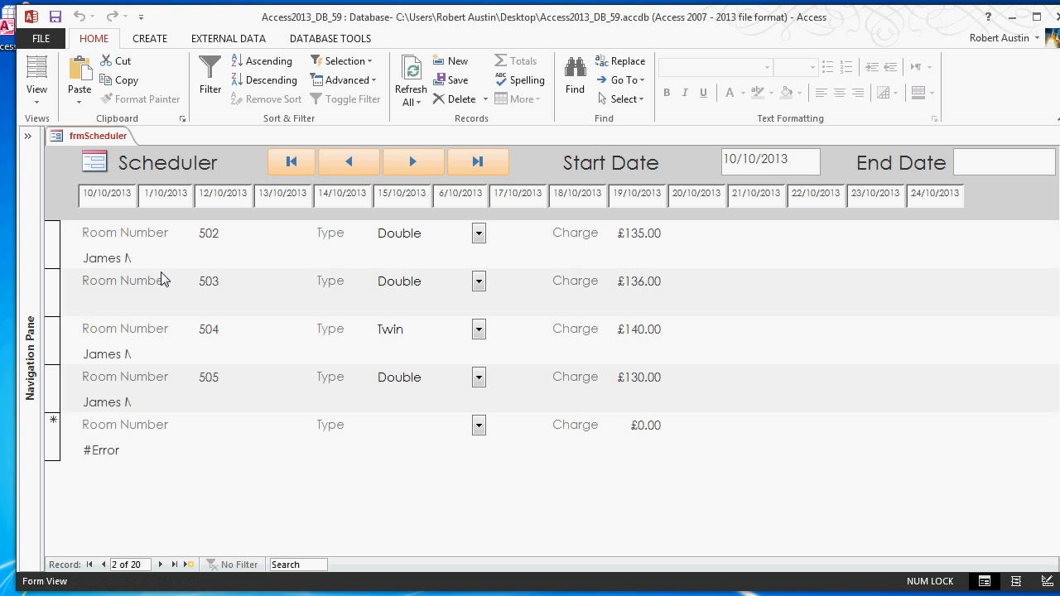
scroll(163, 280, "up", 10)
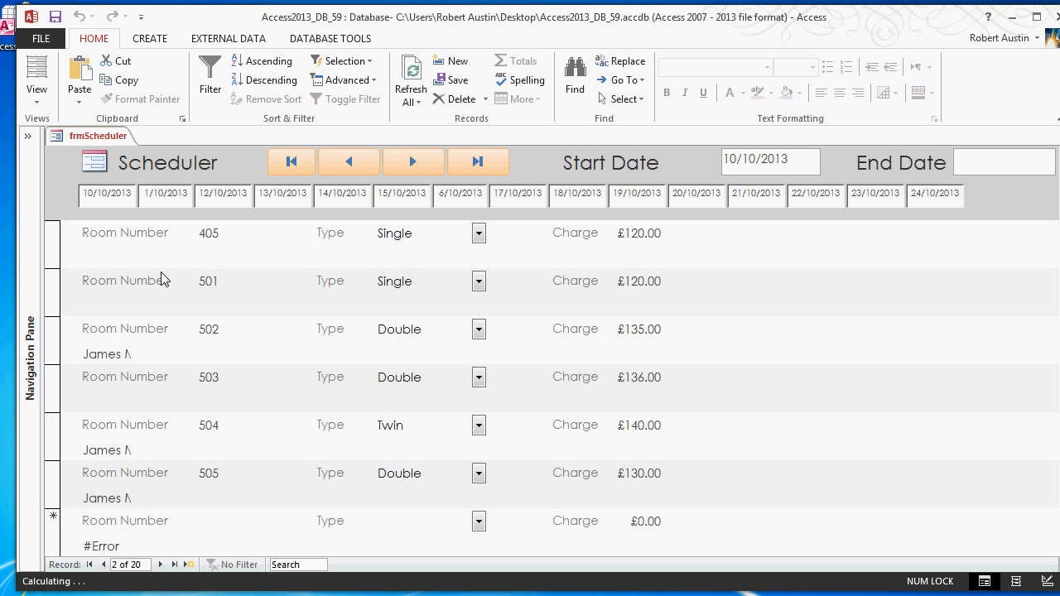
scroll(176, 283, "down", 6)
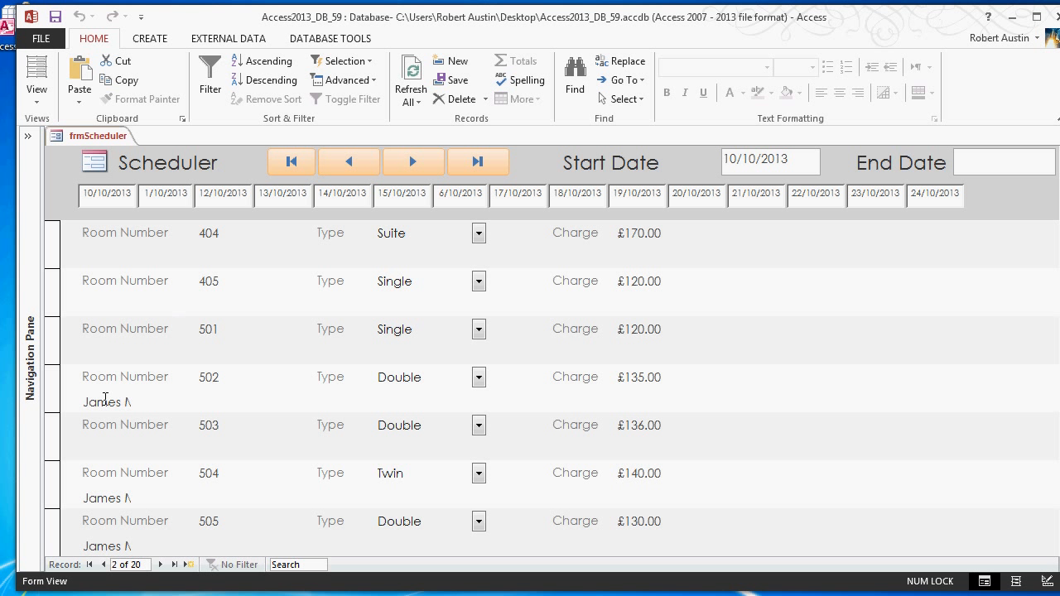
left_click(101, 399)
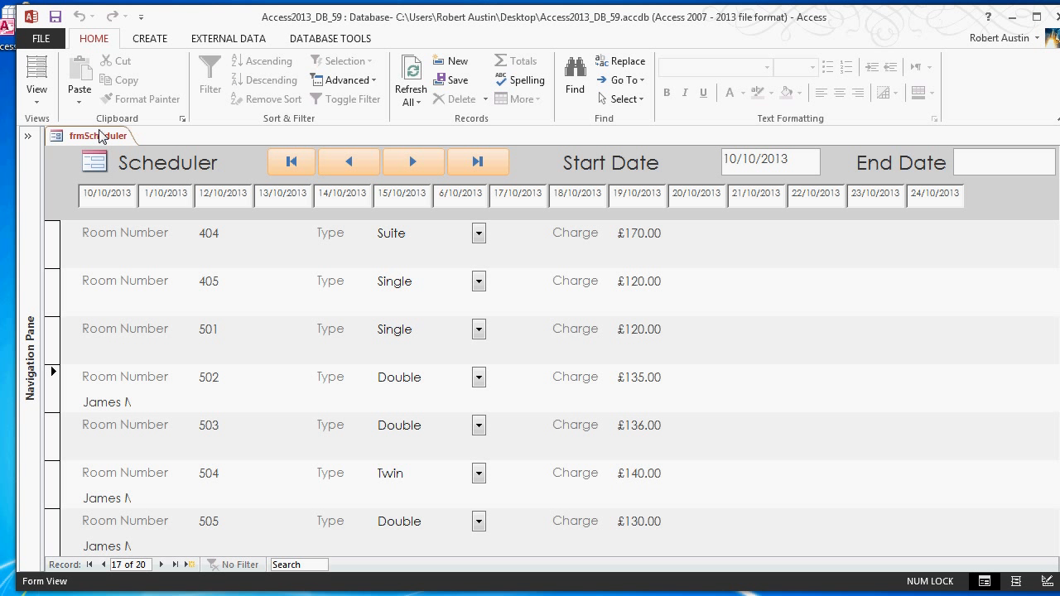
left_click(85, 257)
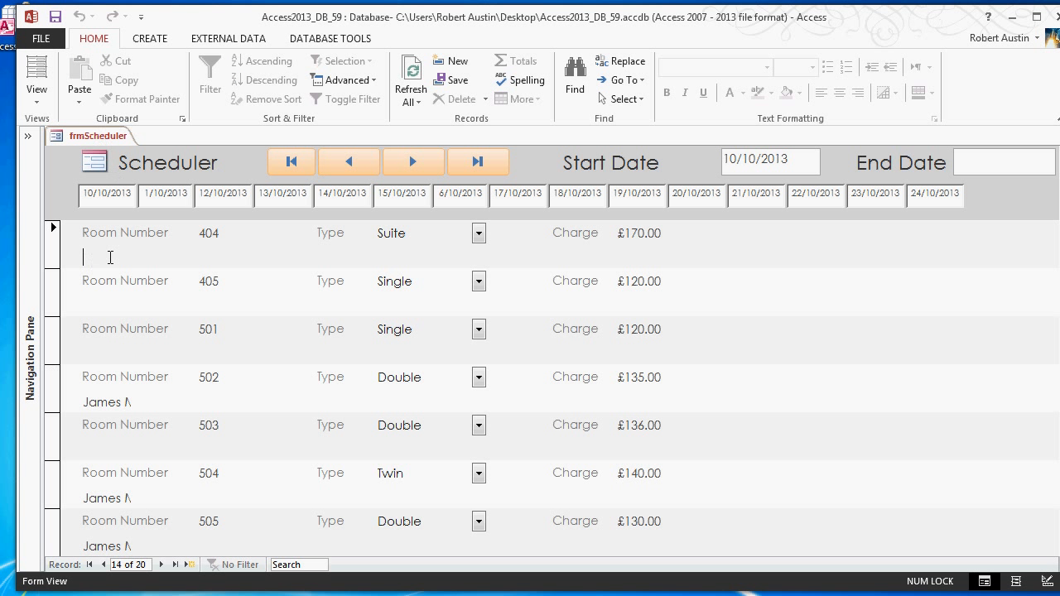
- Return frmScheduler to Layout View and select the txt0 text box below room 504
right_click(92, 135)
left_click(140, 223)
scroll(139, 282, "down", 3)
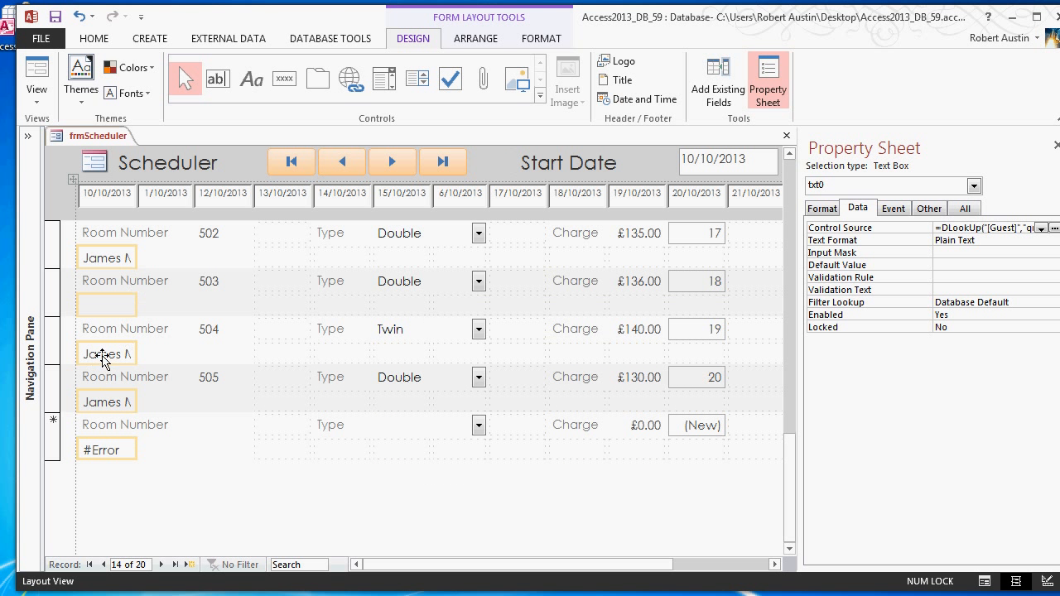
left_click(93, 353)
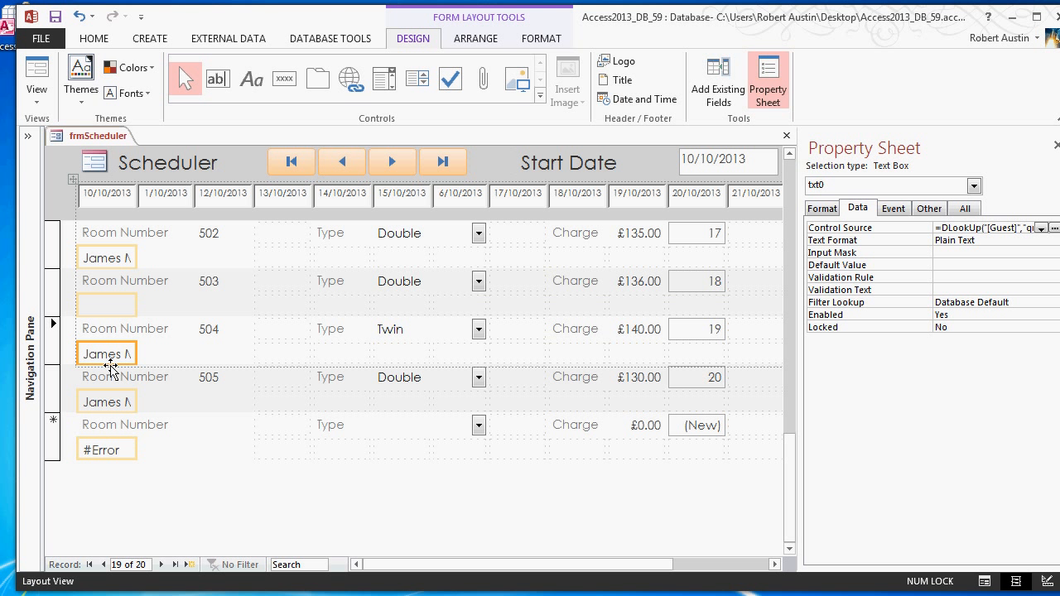
- Set the font of the txt0 text box to Bernard MT Condensed at size 9
left_click(106, 43)
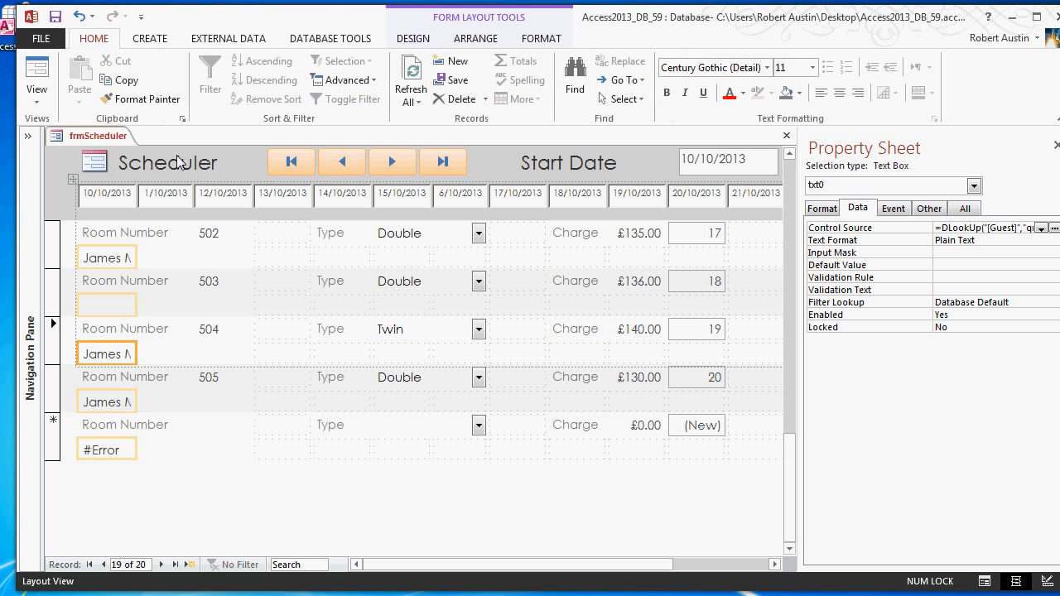
left_click(813, 69)
left_click(772, 75)
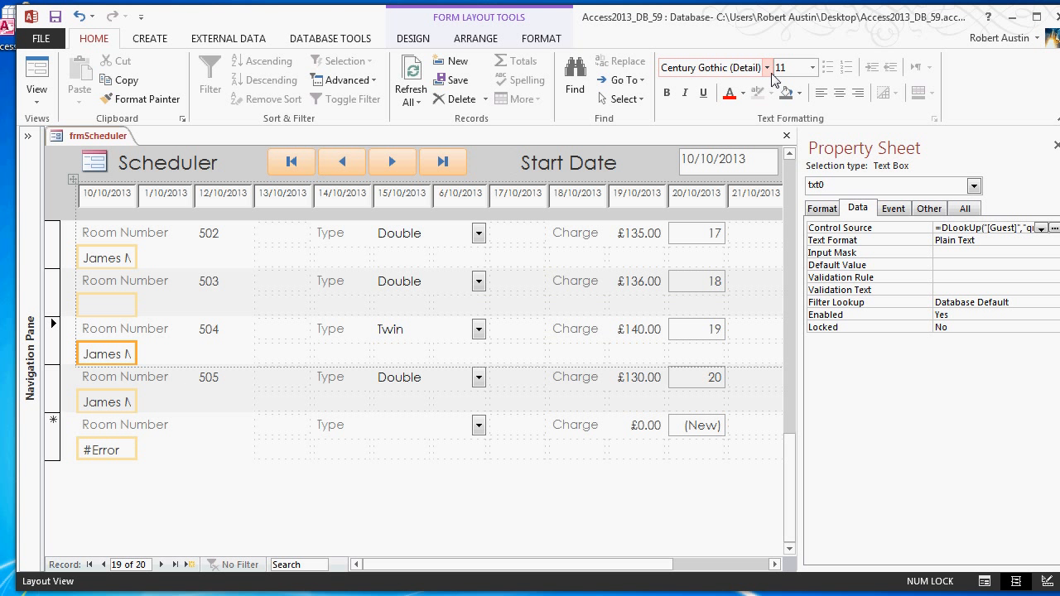
left_click(766, 70)
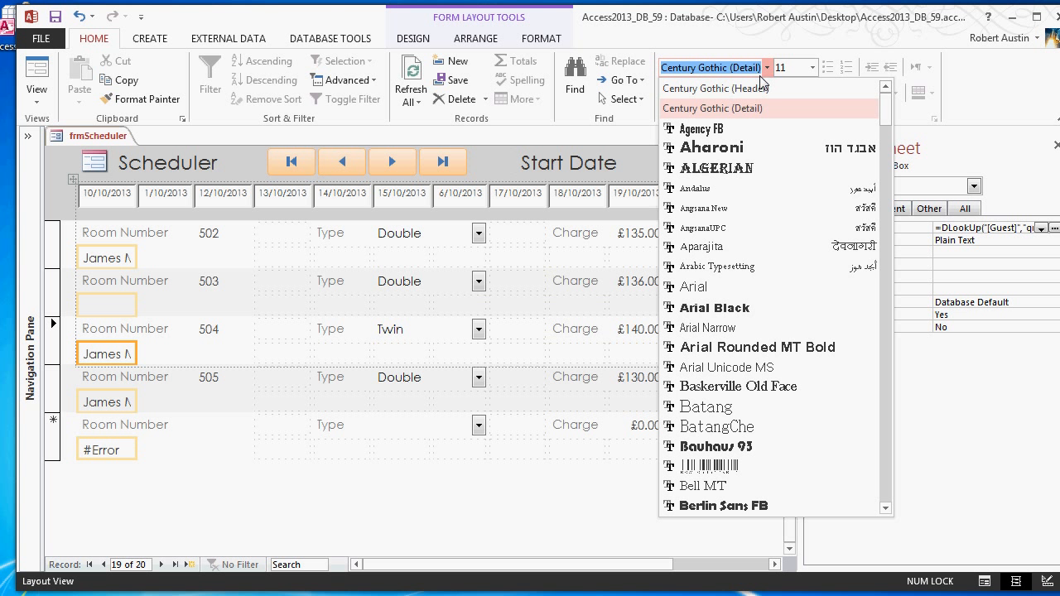
scroll(765, 100, "down", 3)
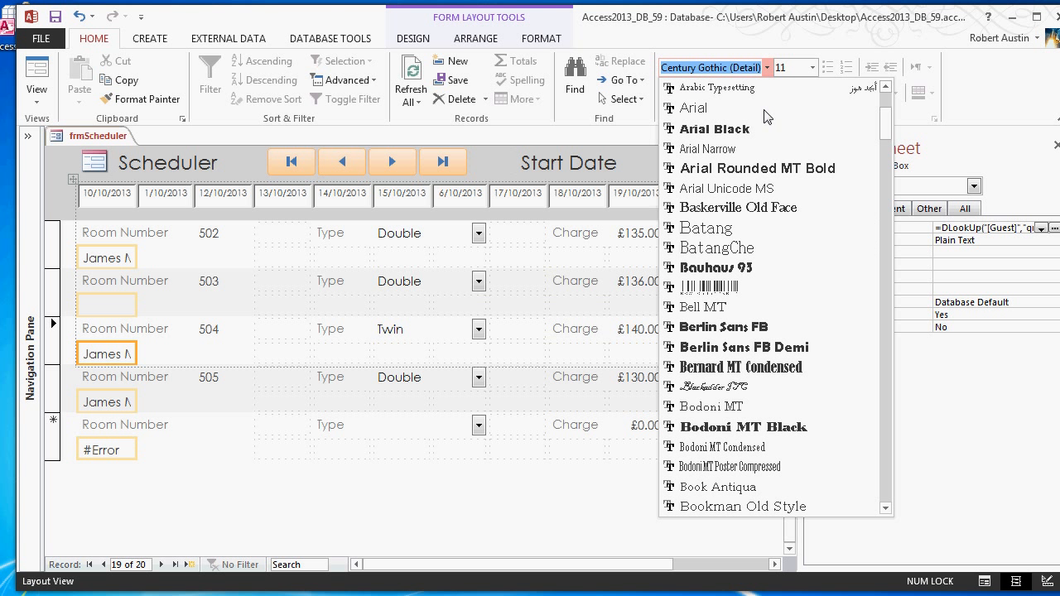
scroll(762, 120, "down", 3)
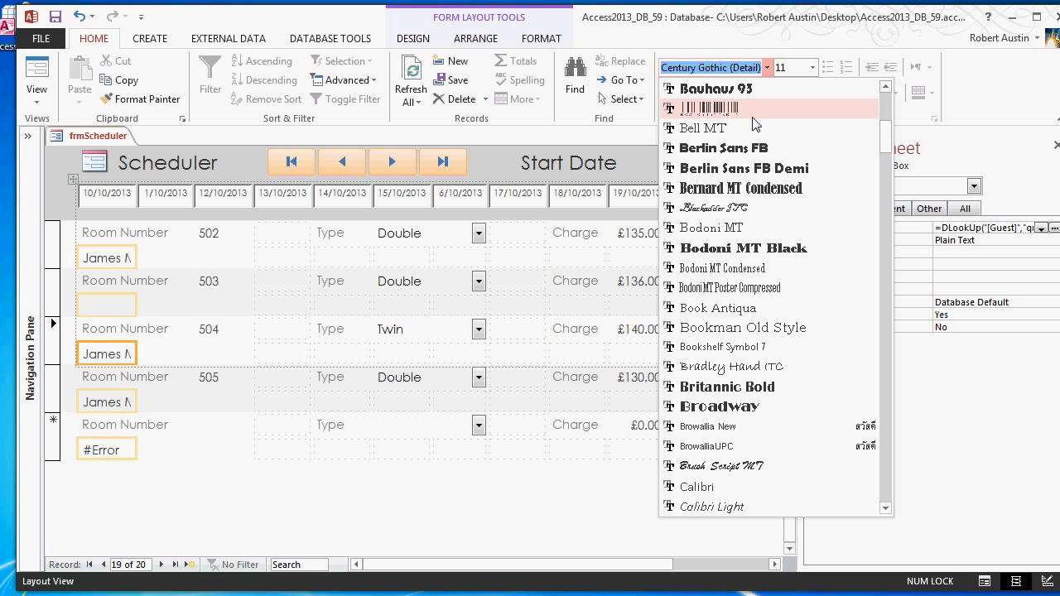
left_click(742, 188)
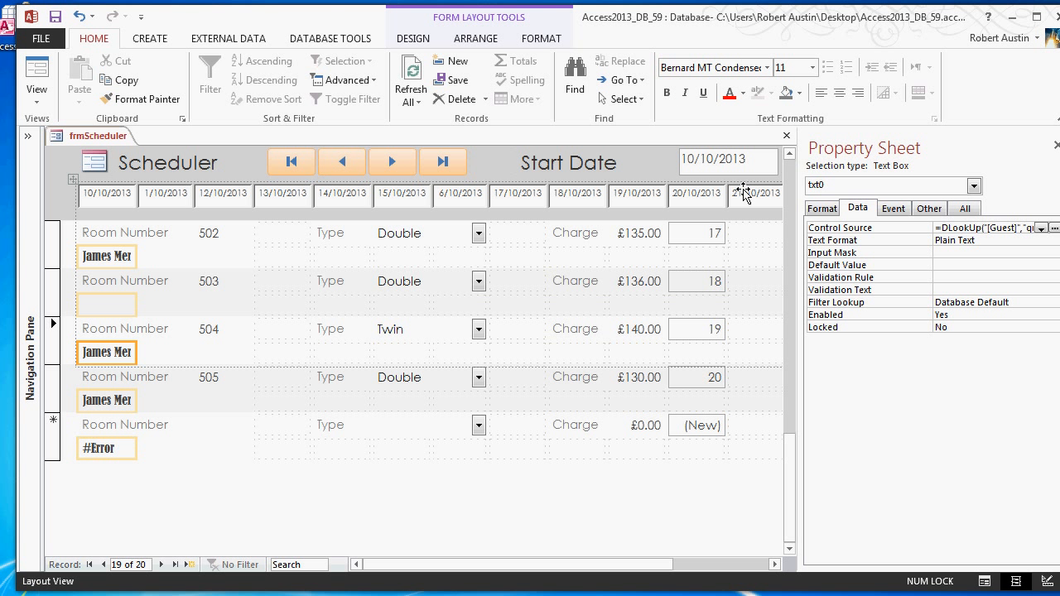
left_click(812, 68)
left_click(782, 102)
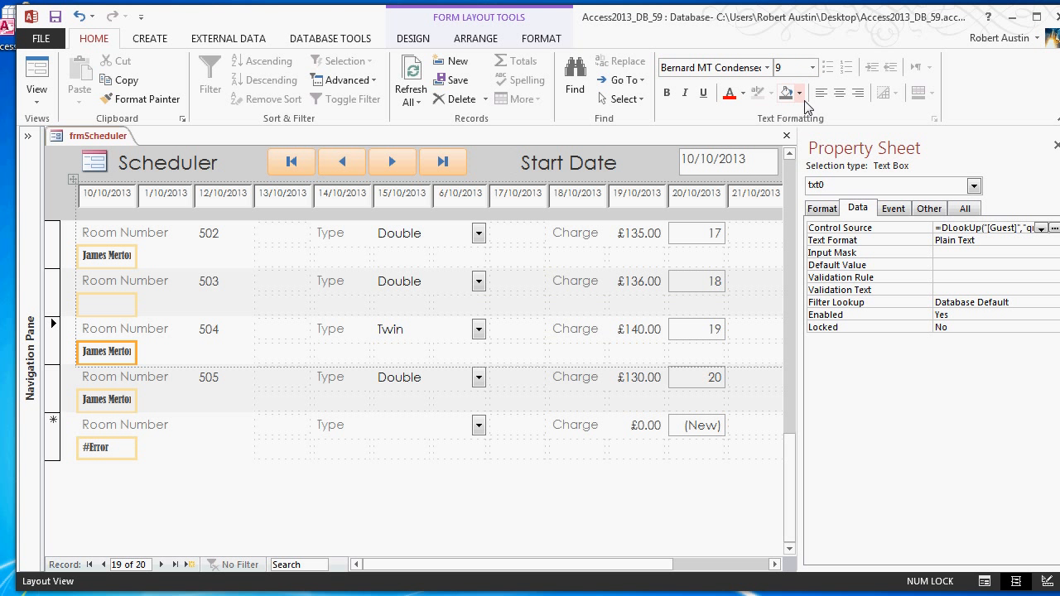
- Change the font of the txt0 text box to Arial
left_click(766, 68)
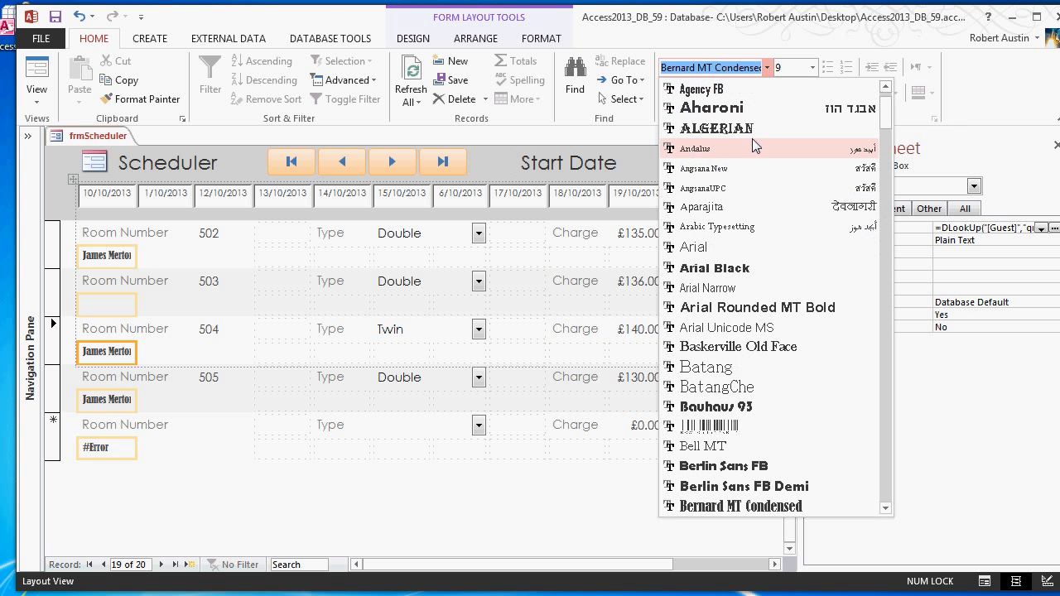
scroll(755, 146, "up", 1)
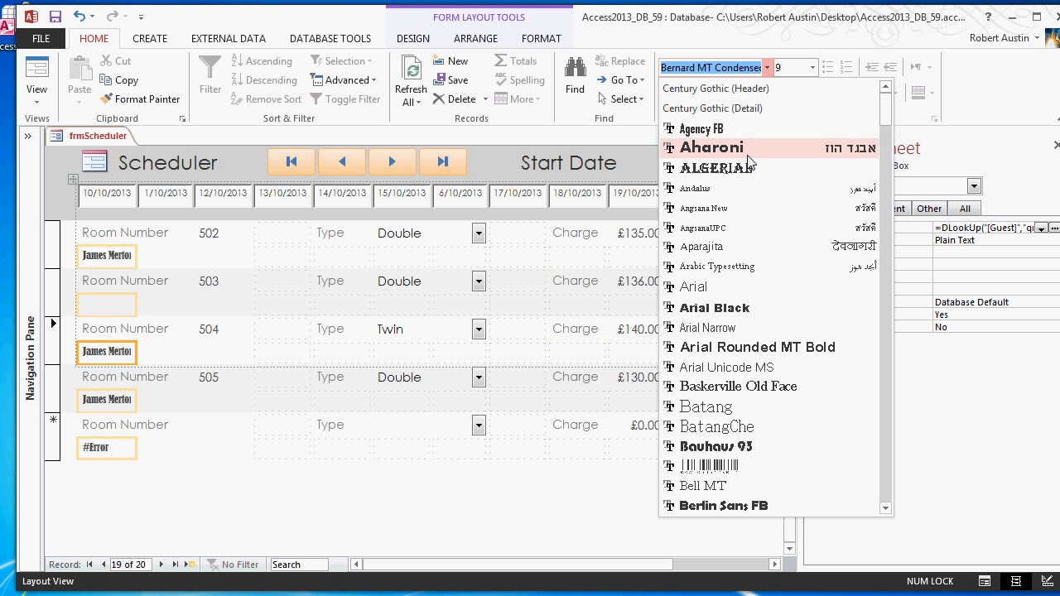
left_click(717, 287)
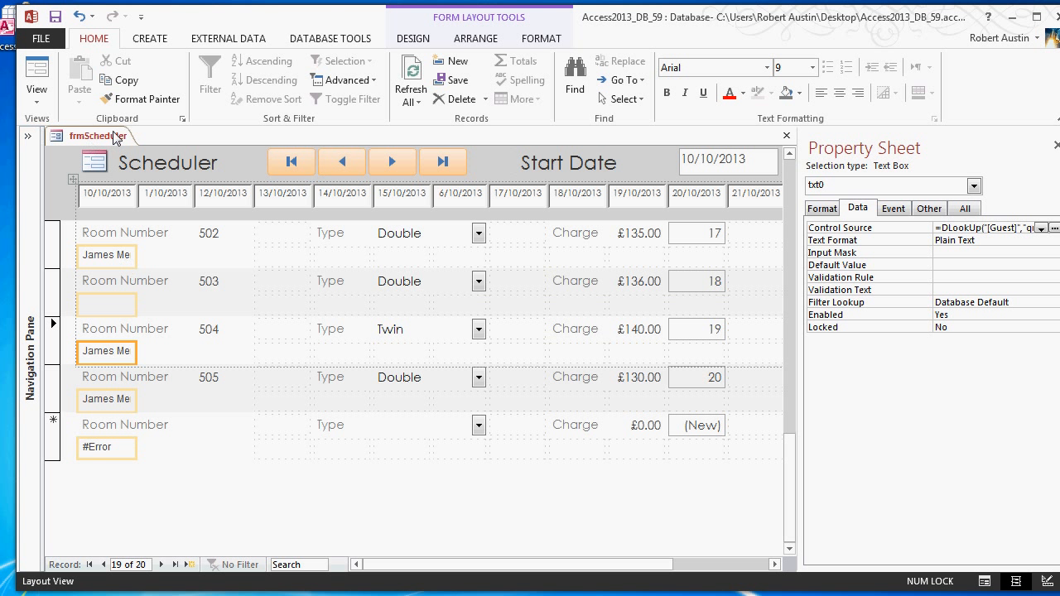
- Open the qryBookingsExploder query in Design View
left_click(27, 136)
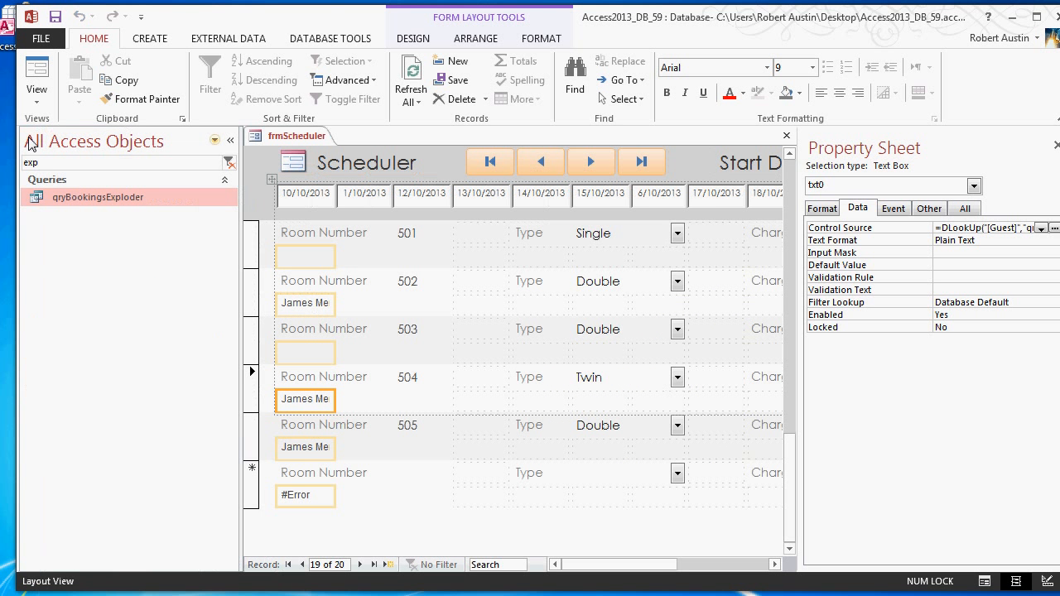
left_click(132, 203)
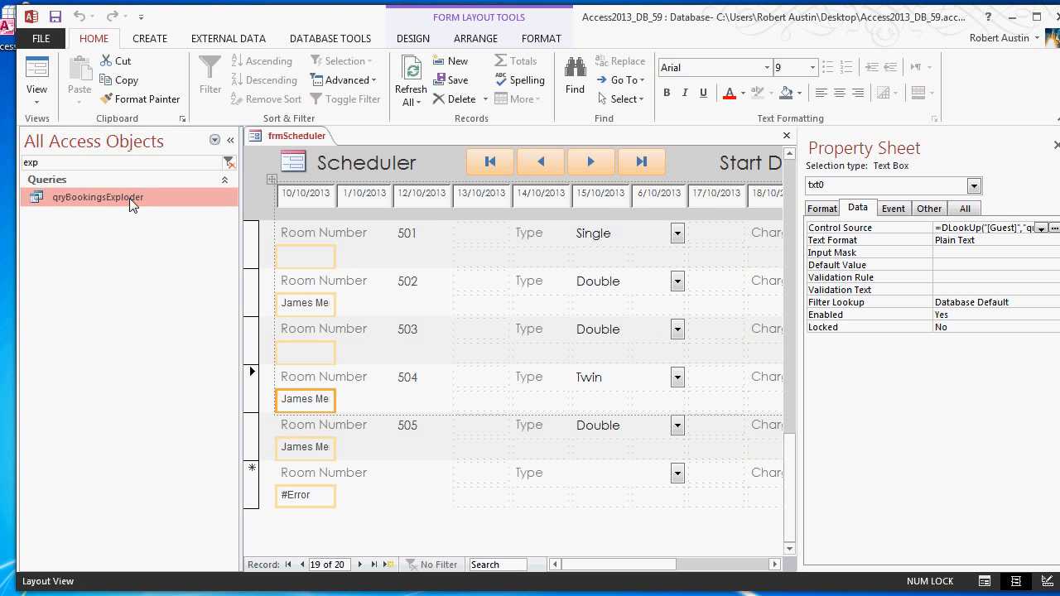
double_click(133, 203)
right_click(394, 137)
left_click(433, 207)
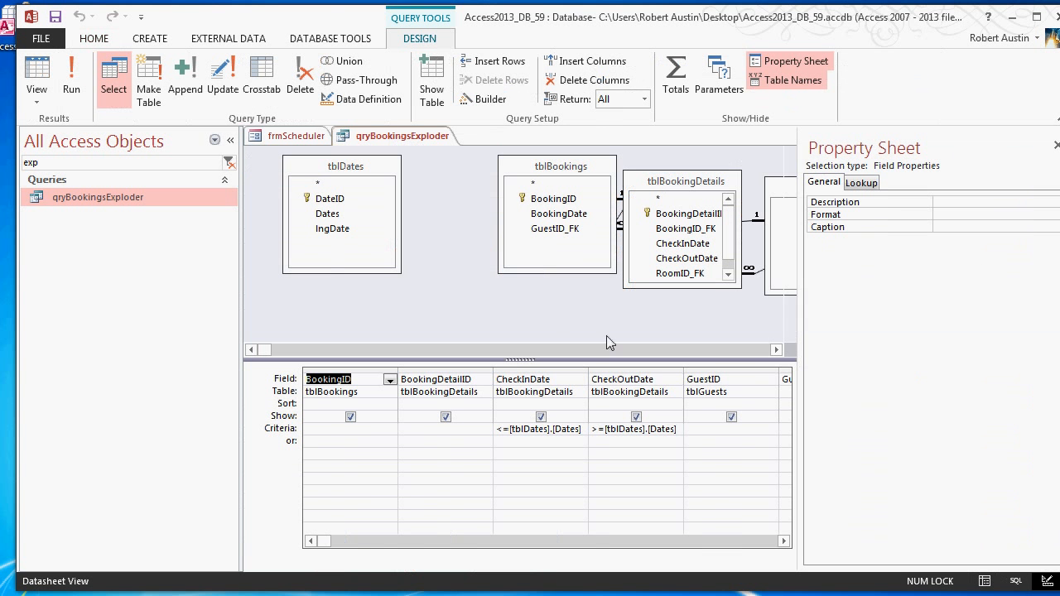
- Change the Guest field expression to Left([tblGuests].[FirstName],1) & " " & [tblGuests].[LastName] and close qryBookingsExploder with the change saved
left_click(783, 541)
left_click(783, 540)
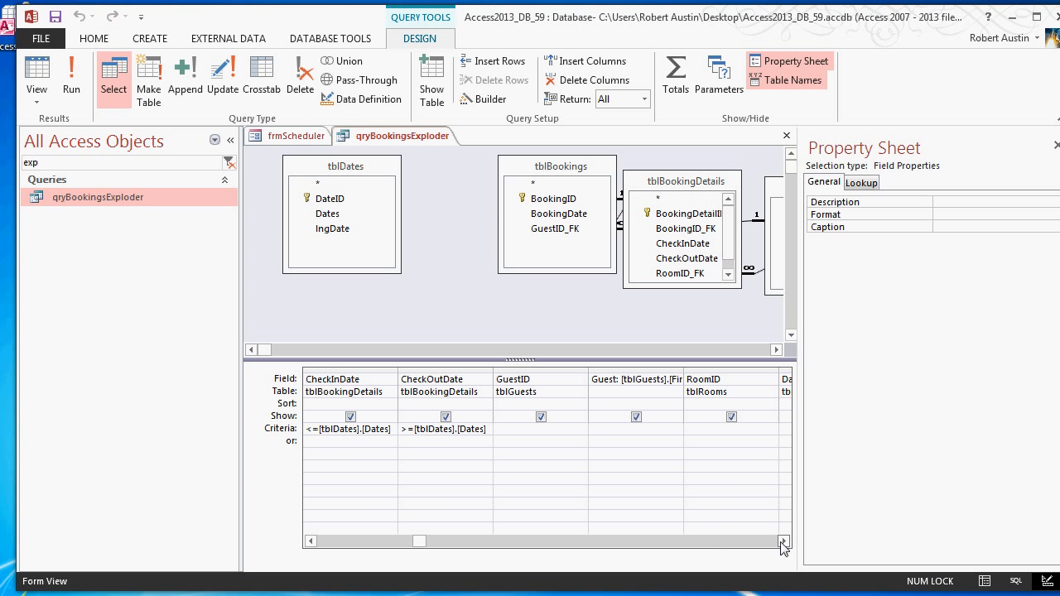
left_click(784, 541)
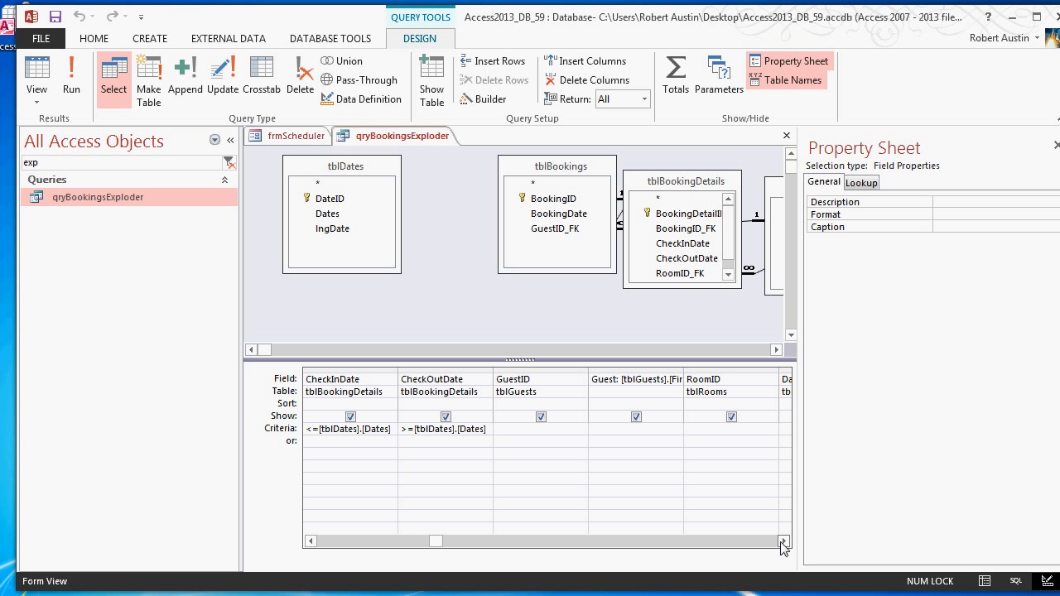
left_click(632, 382)
left_click(484, 98)
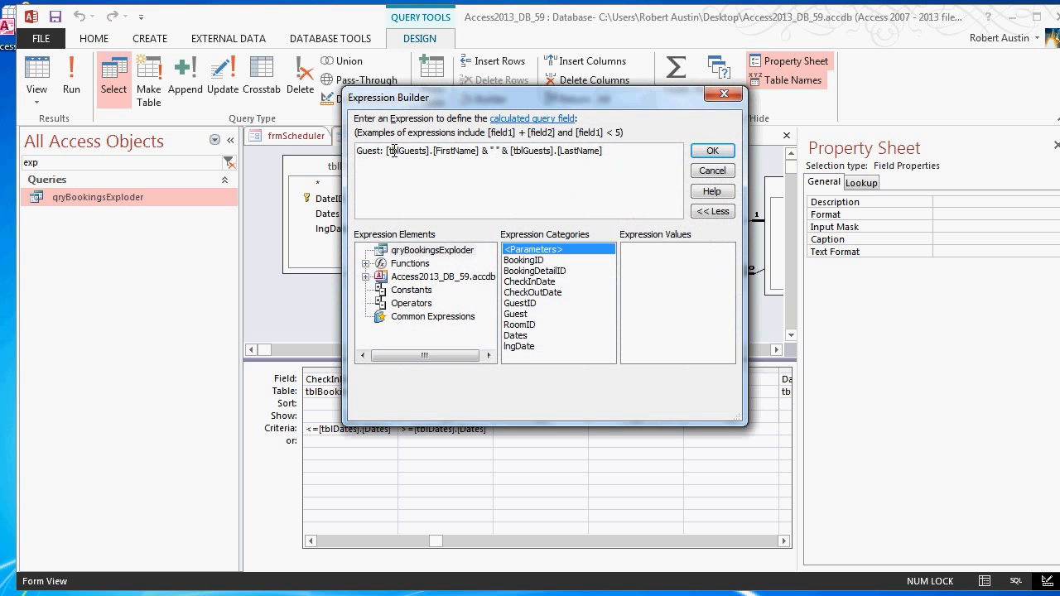
type("left(")
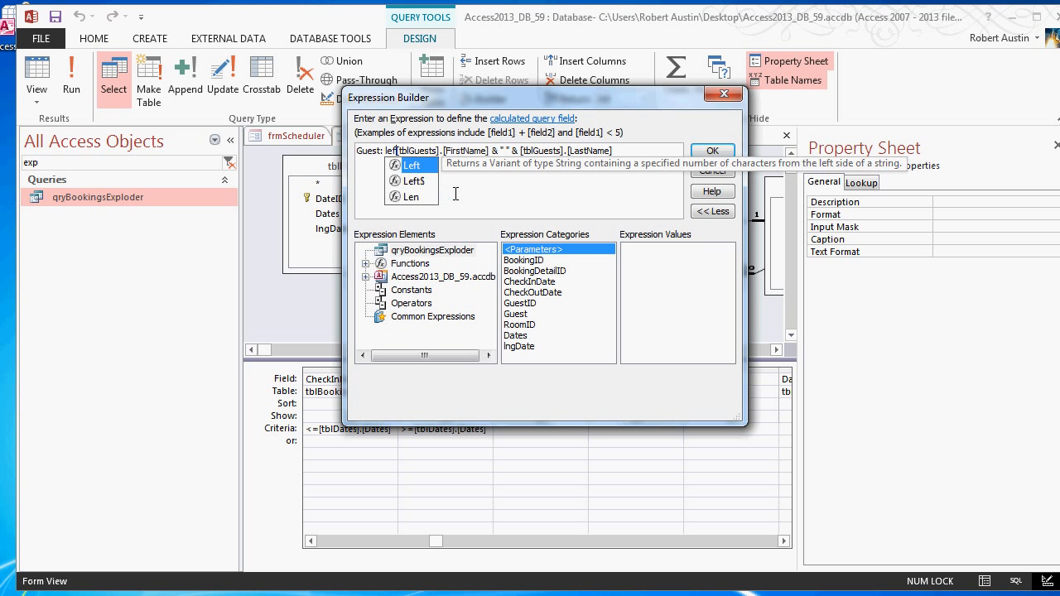
left_click(496, 150)
type(",1)")
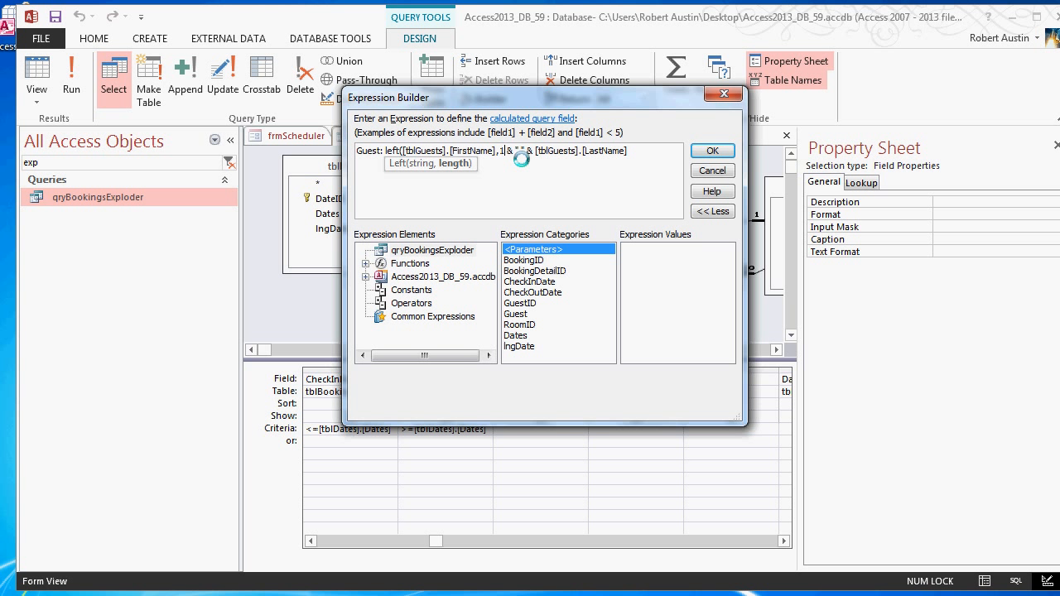
left_click(700, 157)
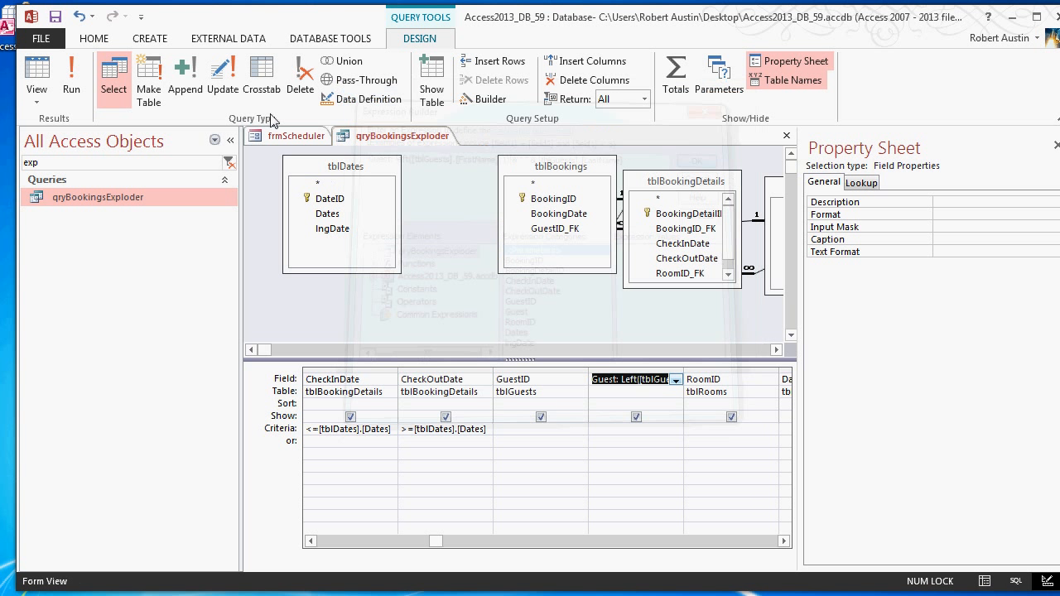
right_click(402, 137)
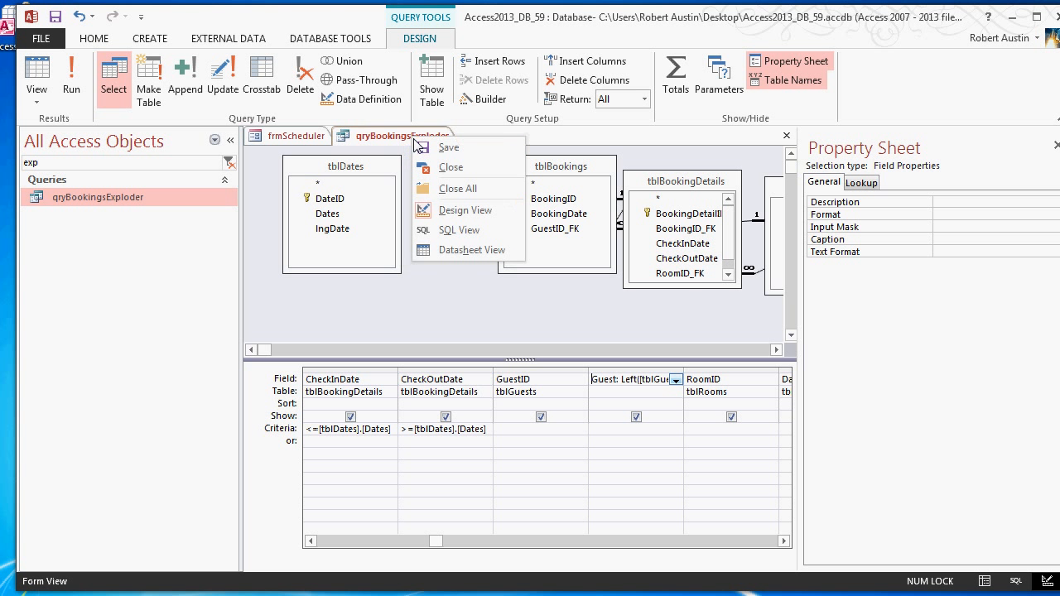
left_click(436, 170)
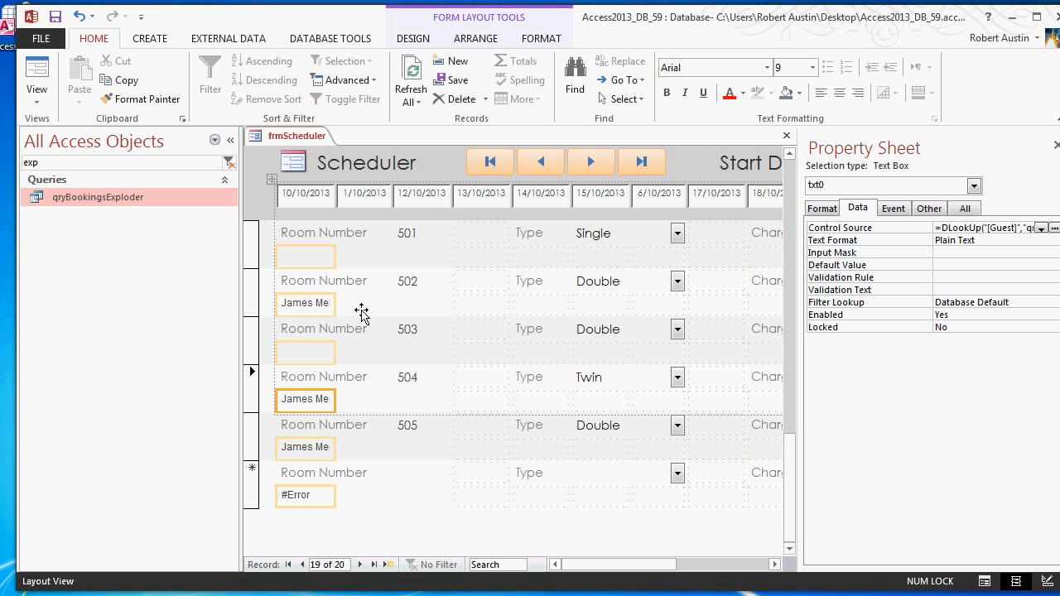
- Refresh frmScheduler and look through its rooms to check how the shortened guest names fit the txt0 text boxes
key("F5")
scroll(403, 260, "down", 6)
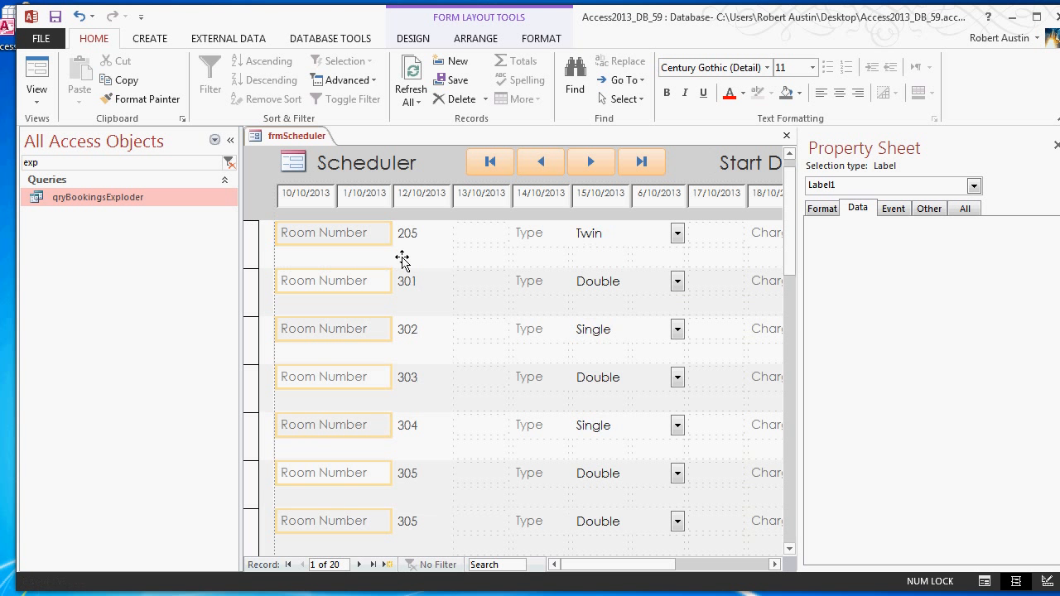
scroll(402, 248, "down", 1)
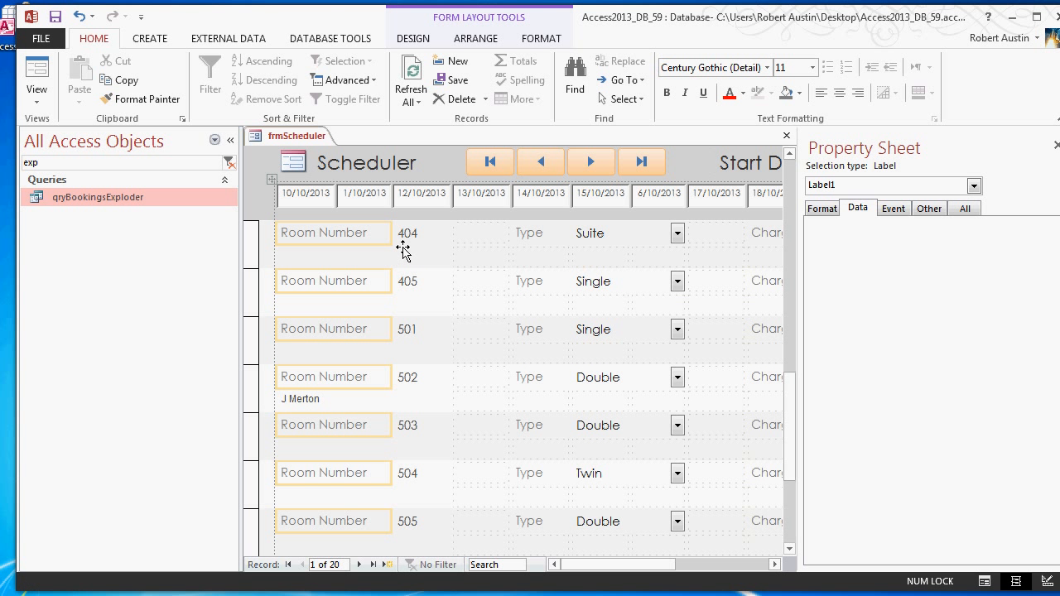
left_click(232, 140)
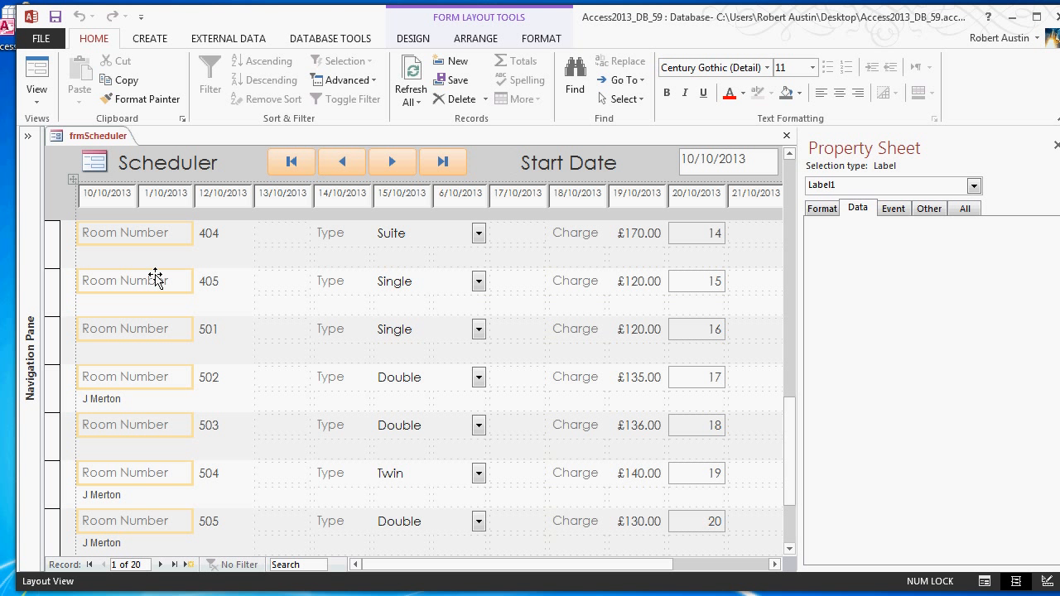
left_click(119, 253)
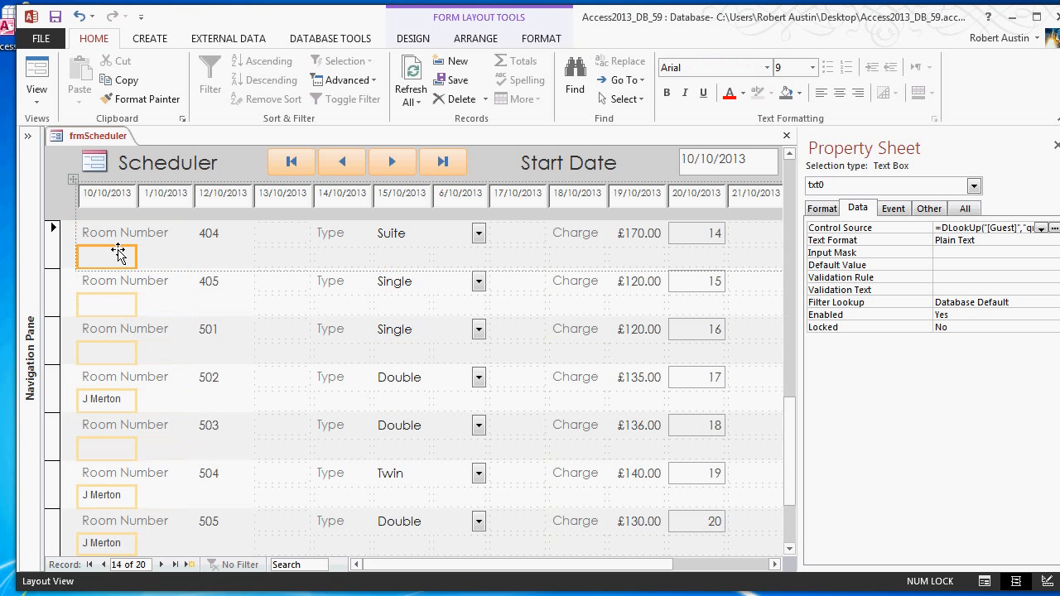
scroll(119, 253, "up", 6)
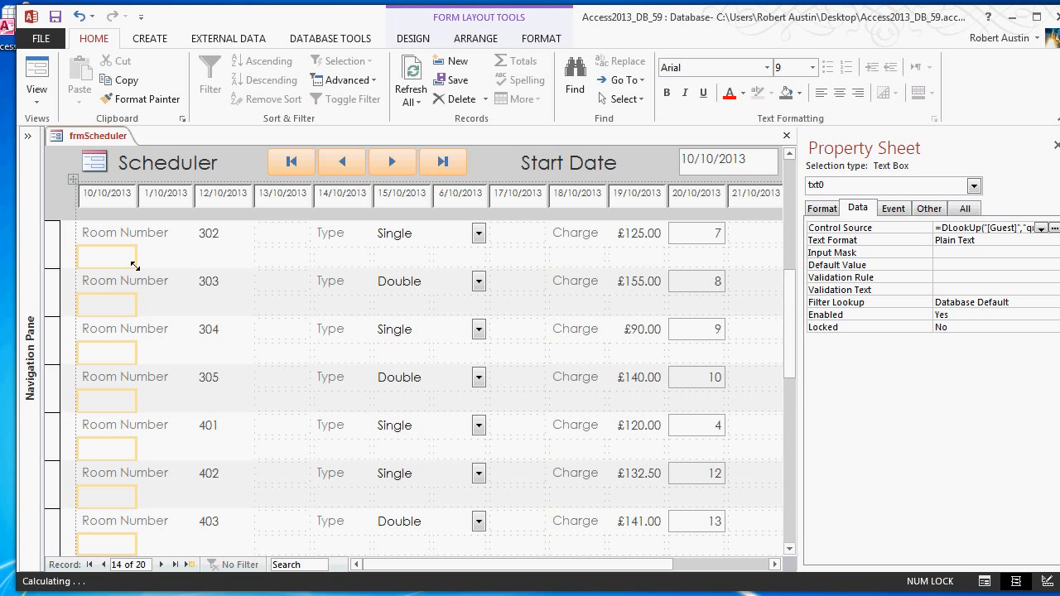
scroll(141, 248, "up", 2)
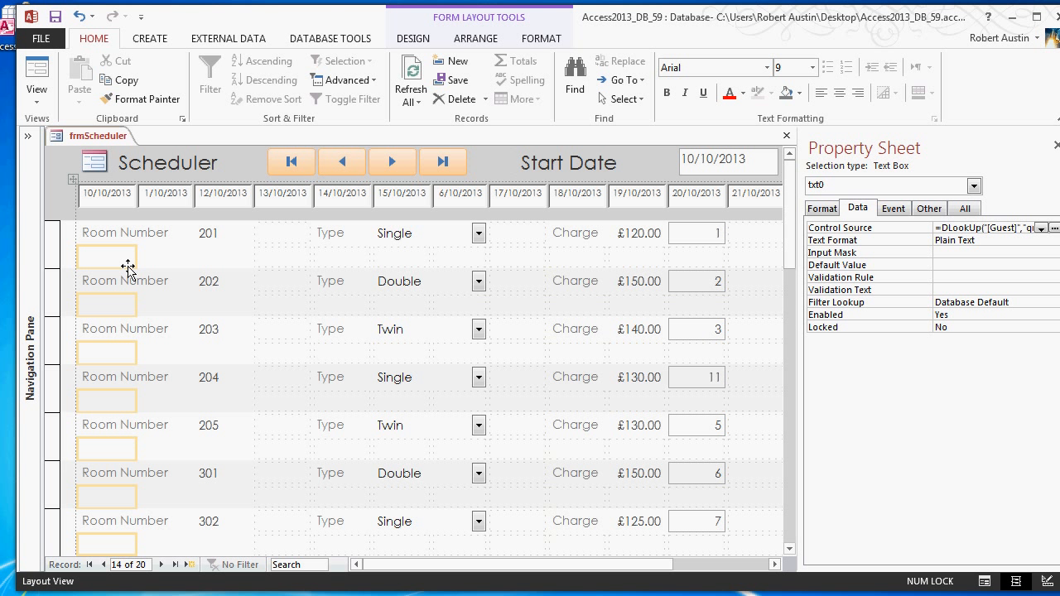
scroll(136, 256, "down", 1)
scroll(149, 213, "down", 9)
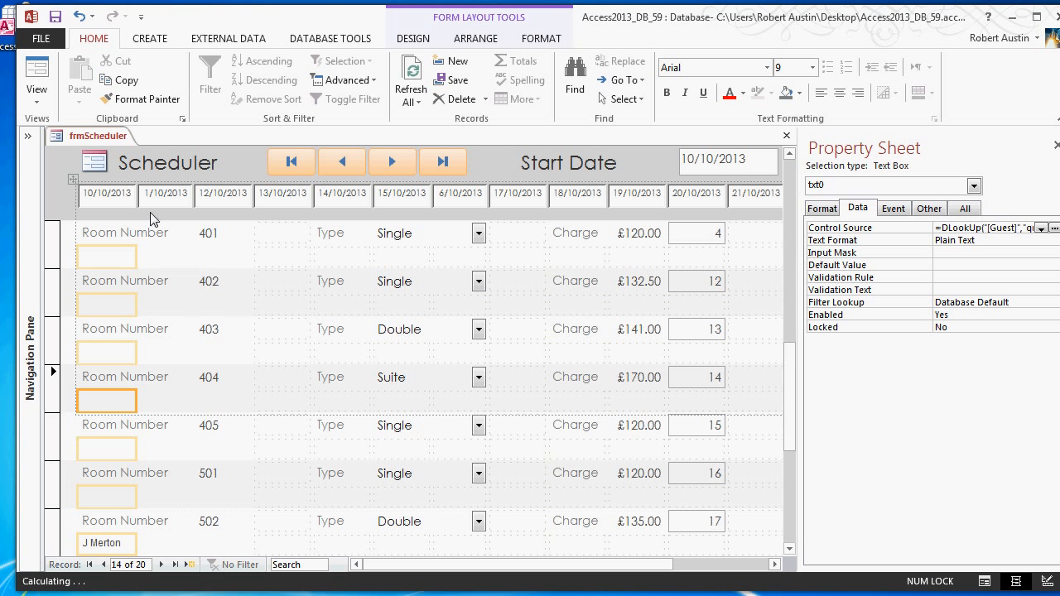
scroll(149, 212, "down", 2)
scroll(149, 212, "down", 1)
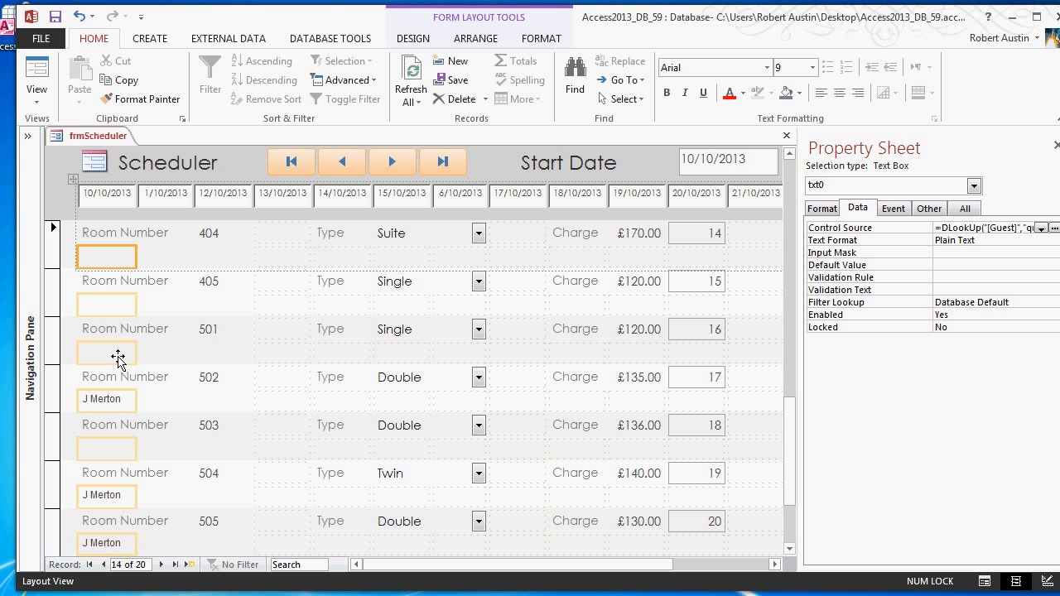
- Wrap the DLookUp expression in the Control Source of txt0 in the Nz function, with -1 as the value if null
left_click(118, 356)
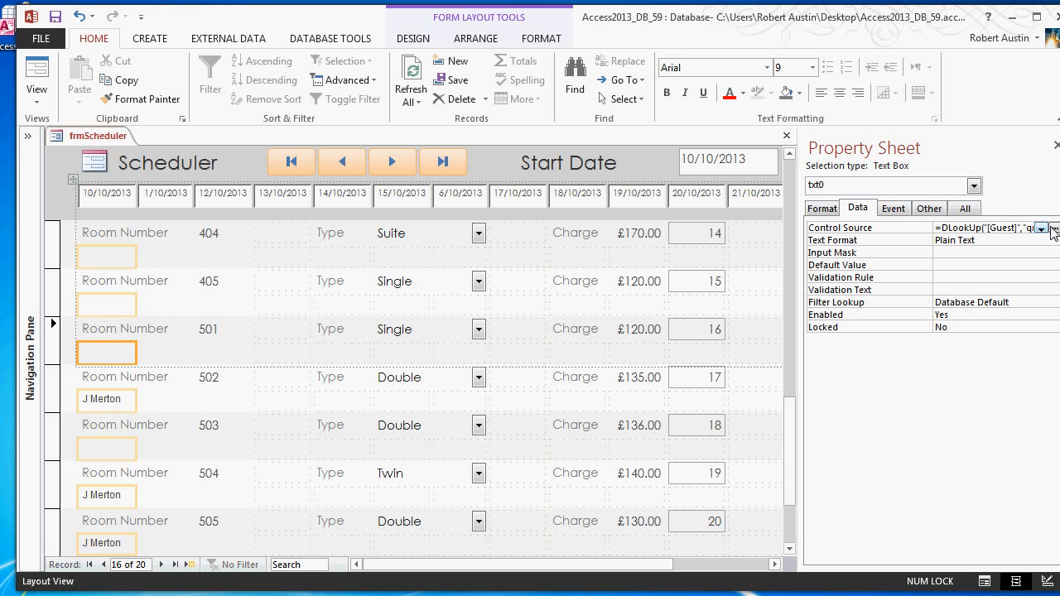
left_click(1052, 230)
left_click(364, 150)
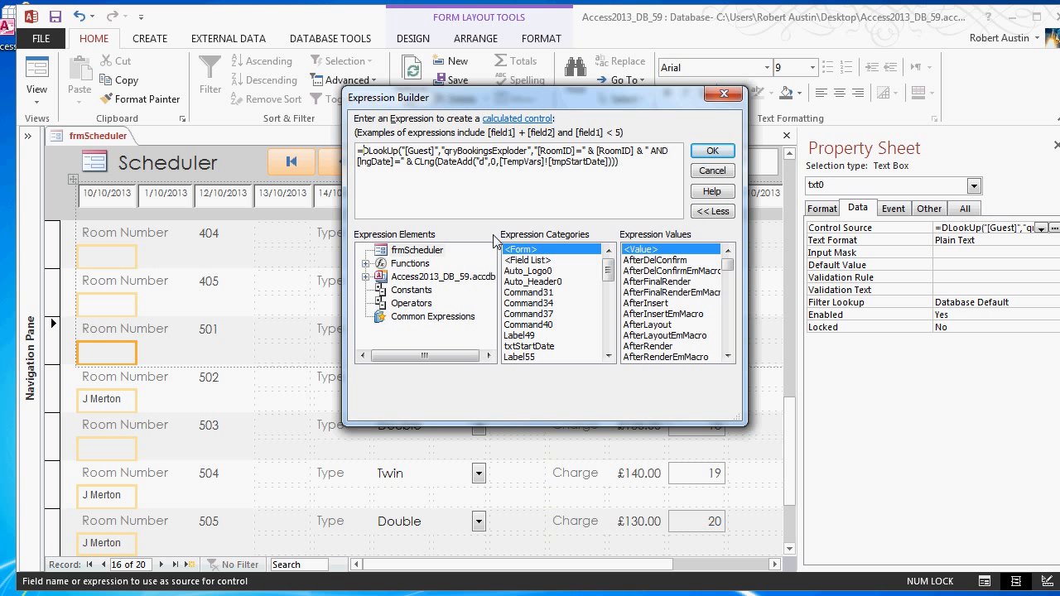
type("nz(")
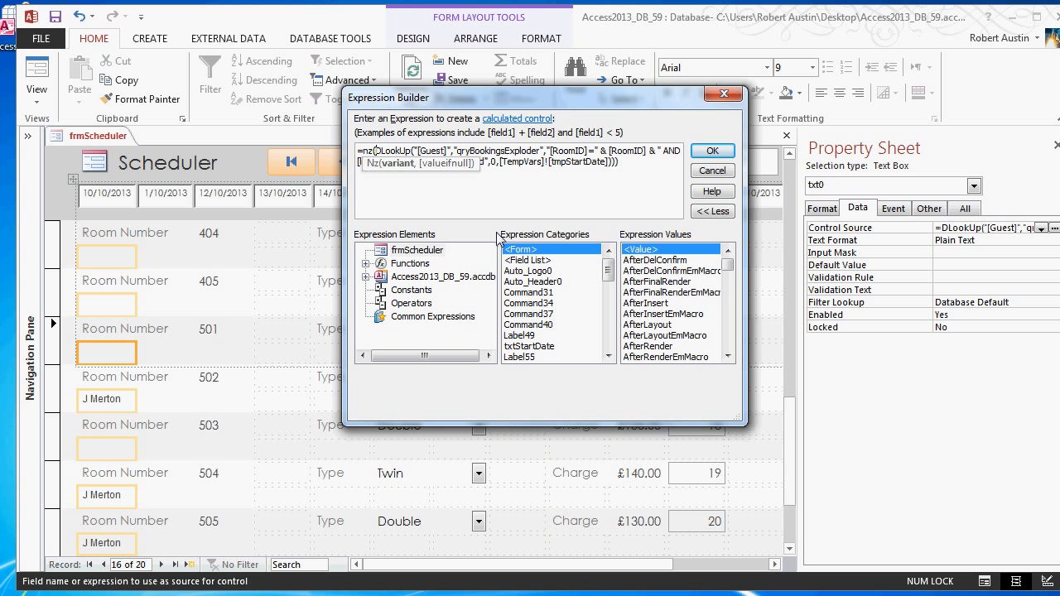
left_click(650, 167)
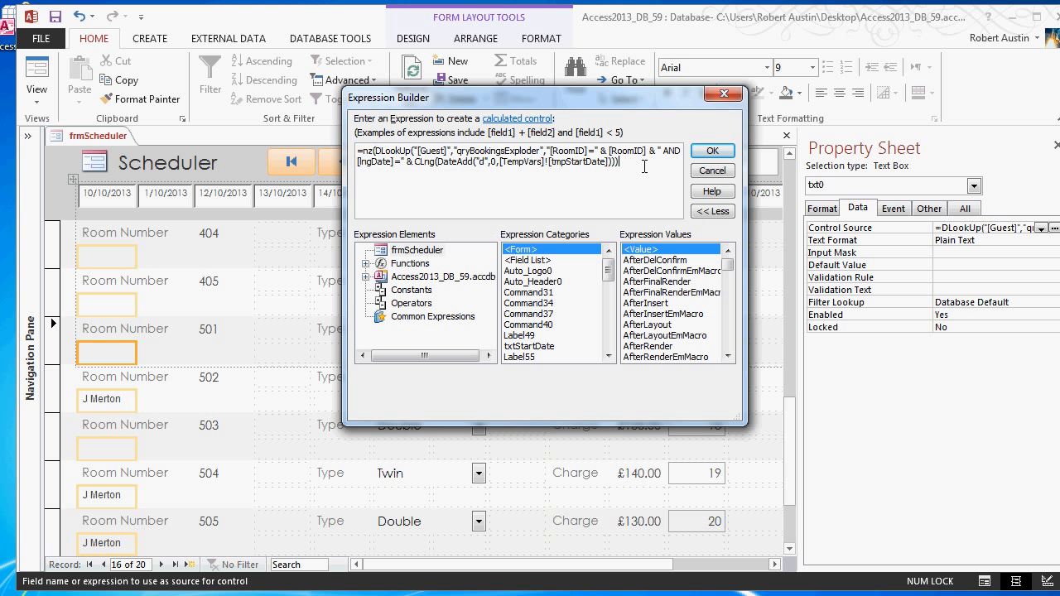
type(",")
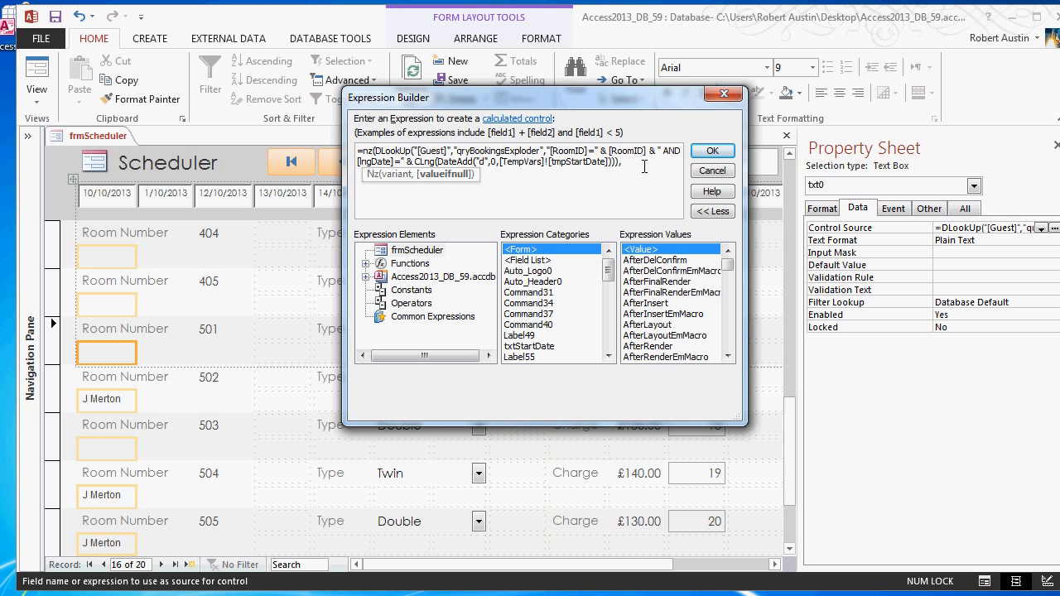
type("-1)")
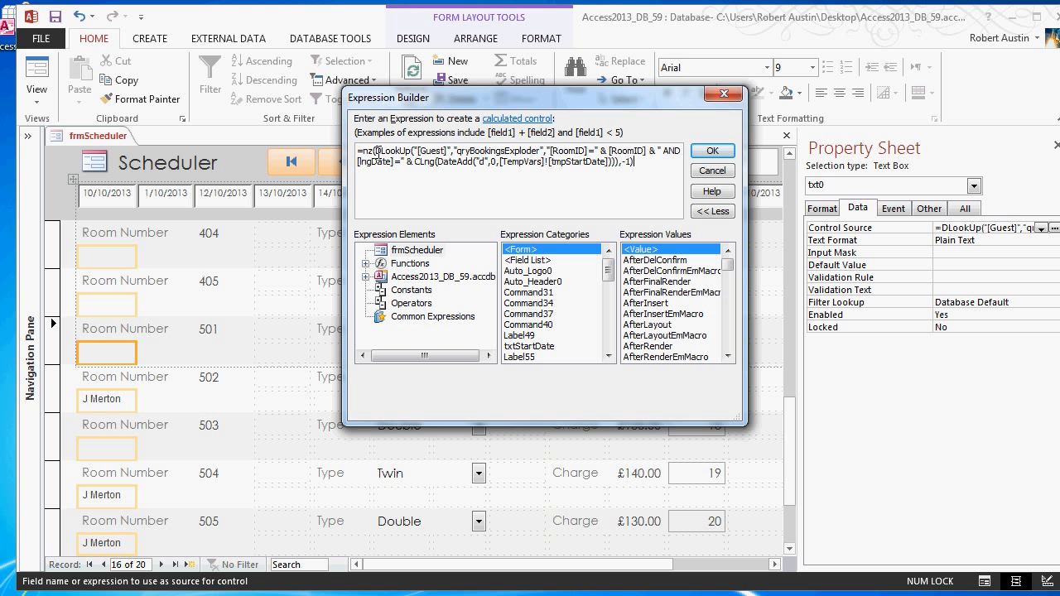
left_click_drag(377, 151, 611, 163)
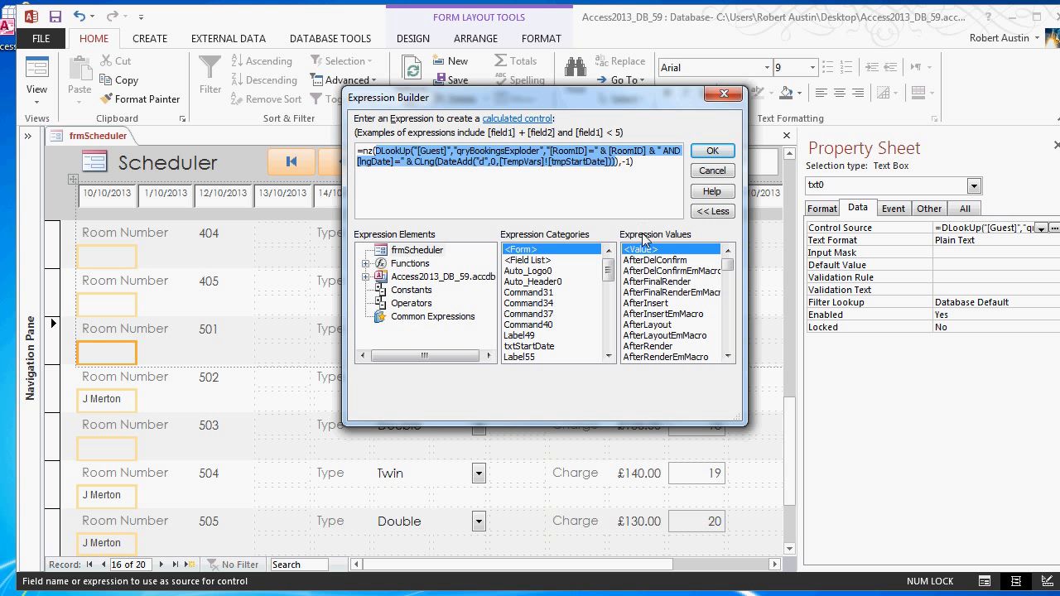
left_click_drag(620, 162, 627, 163)
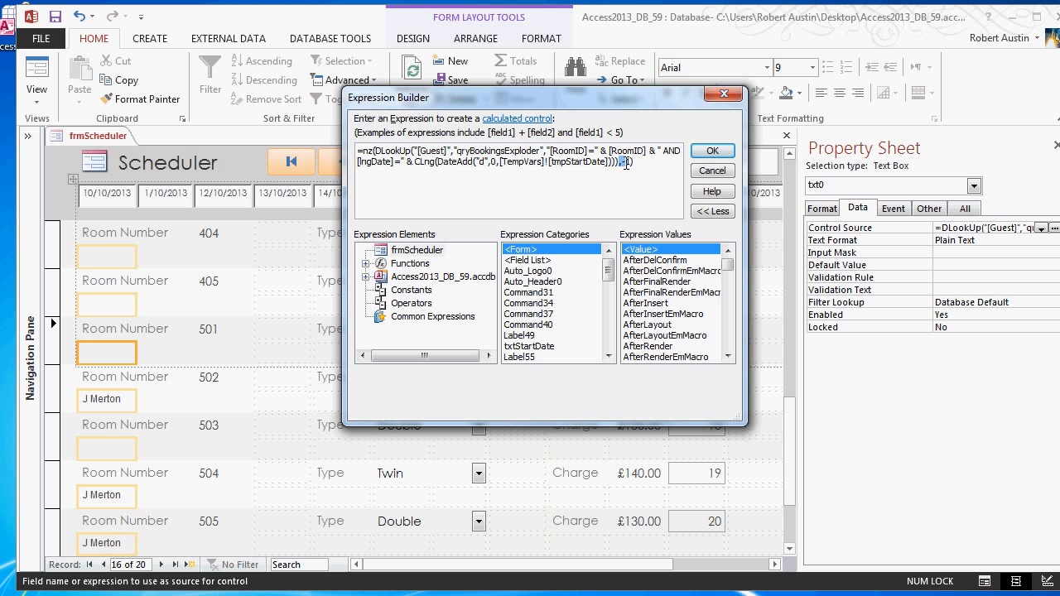
left_click(624, 163)
double_click(633, 168)
left_click(712, 151)
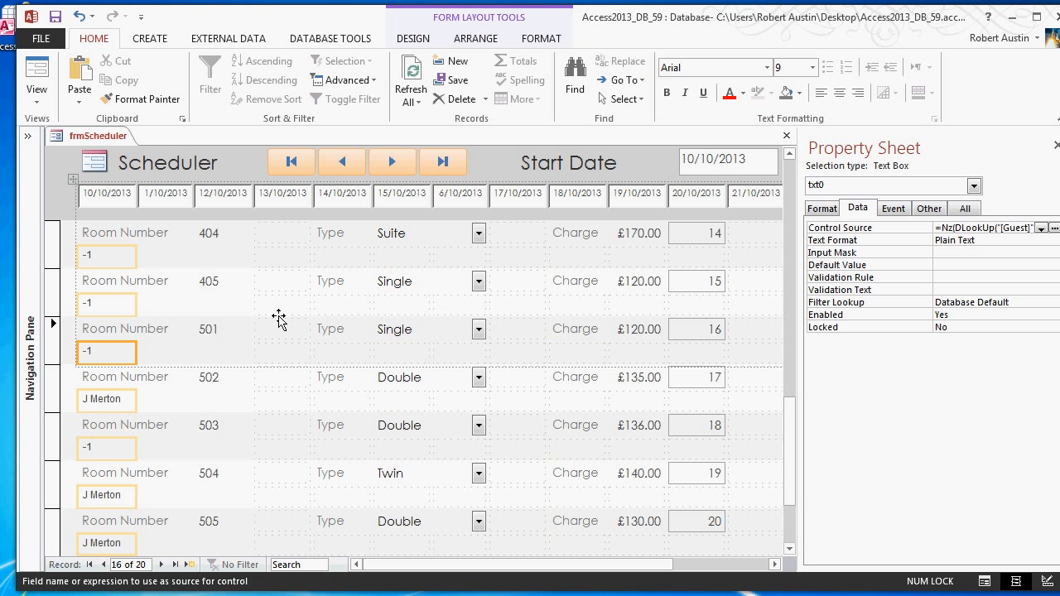
- Look through the rooms in frmScheduler to compare the txt0 contents of booked and vacant rooms
left_click(279, 318)
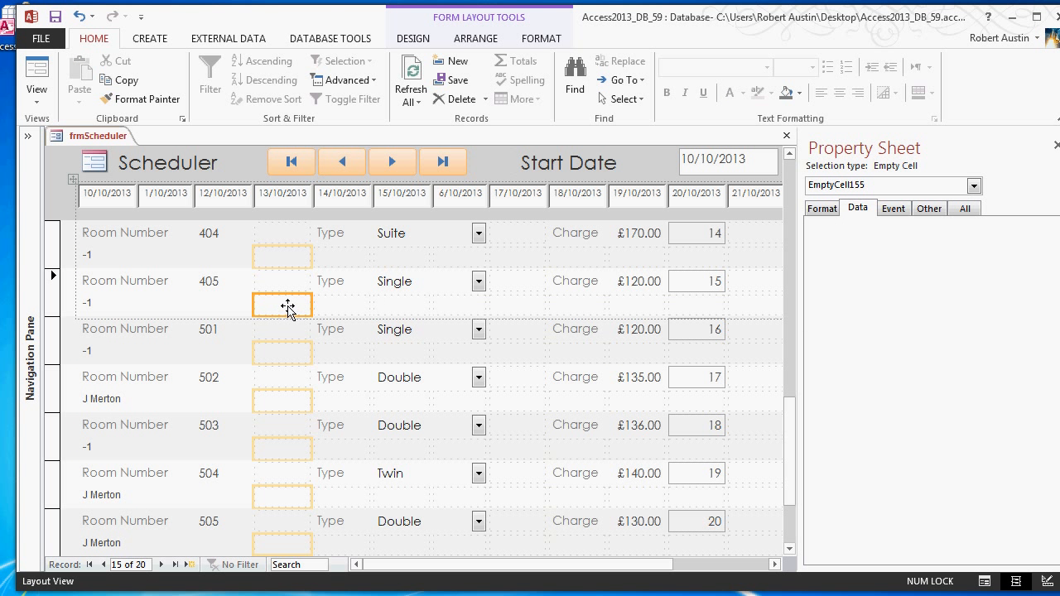
scroll(288, 307, "down", 1)
scroll(288, 307, "down", 1)
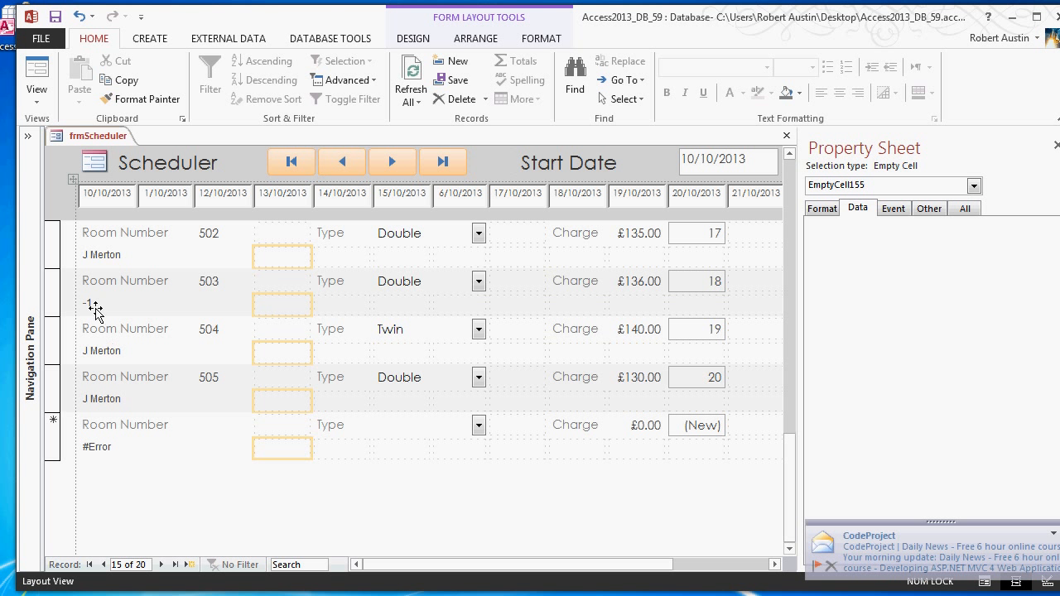
left_click(115, 257)
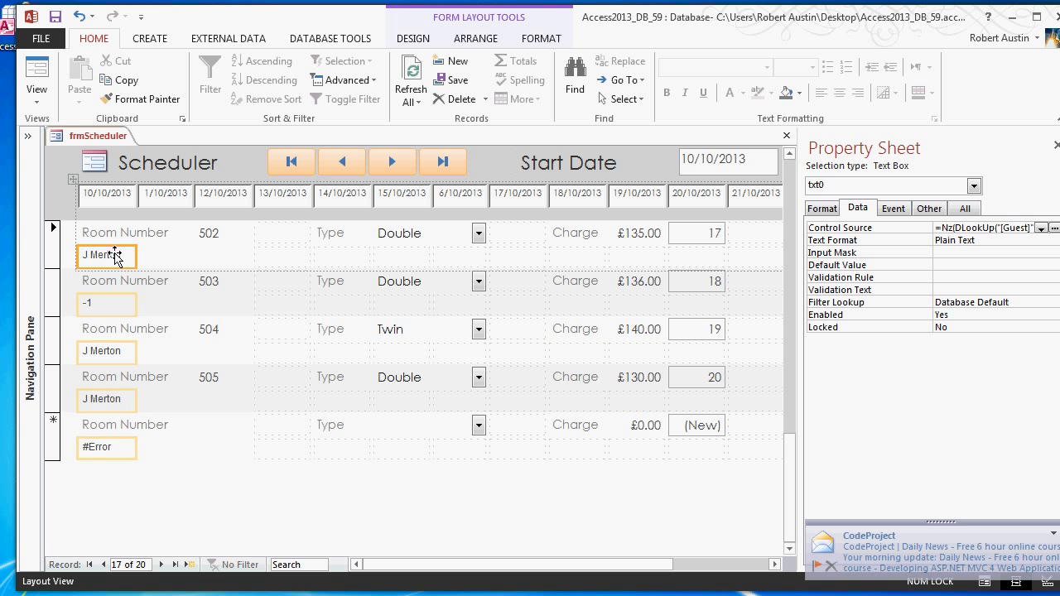
left_click(96, 303)
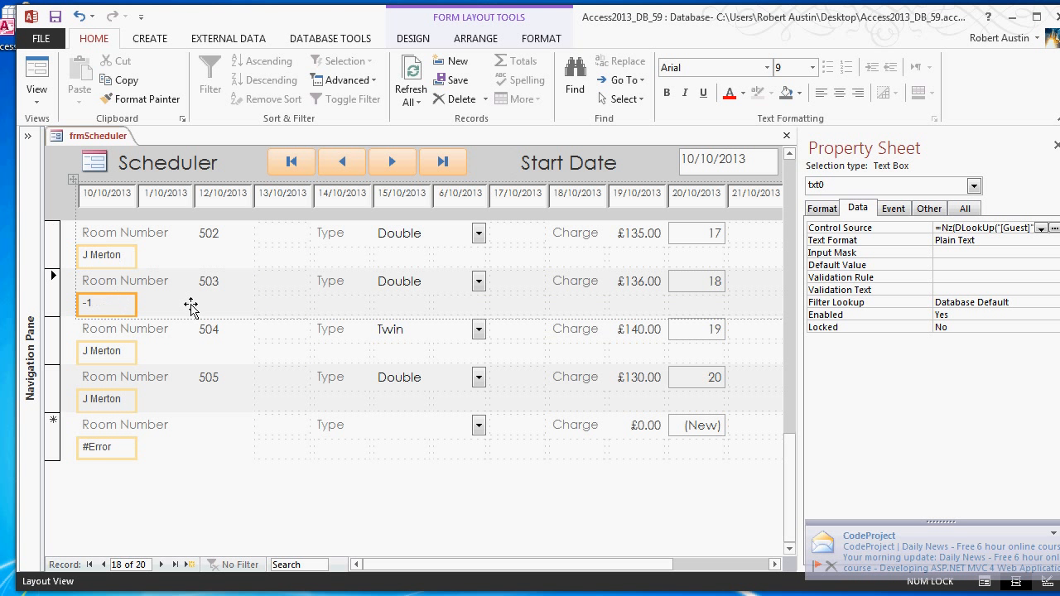
scroll(190, 306, "up", 5)
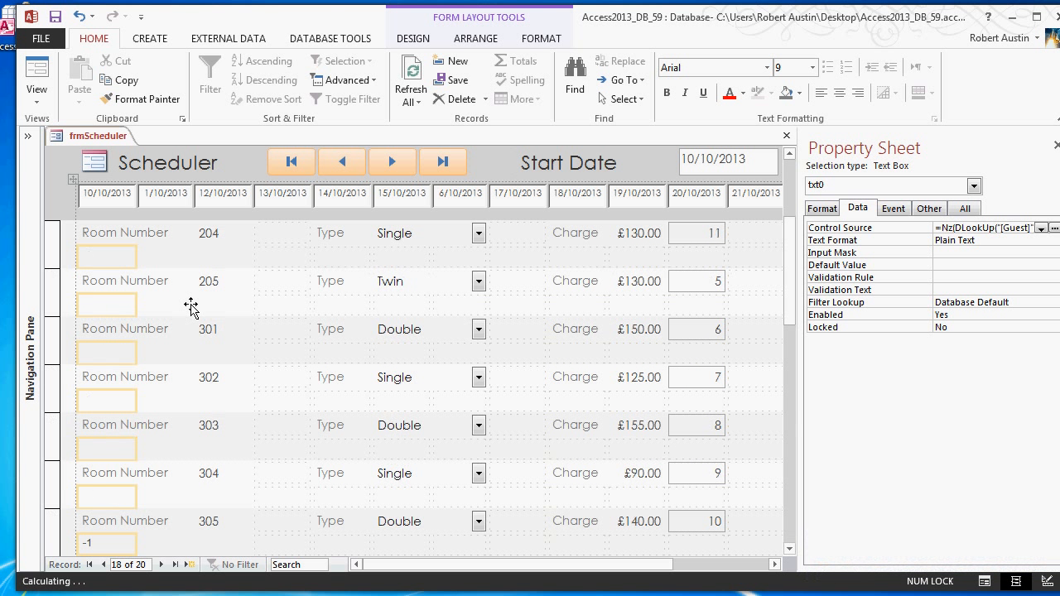
- Copy the complete Control Source expression of txt0, leaving the original as it is
scroll(190, 307, "up", 1)
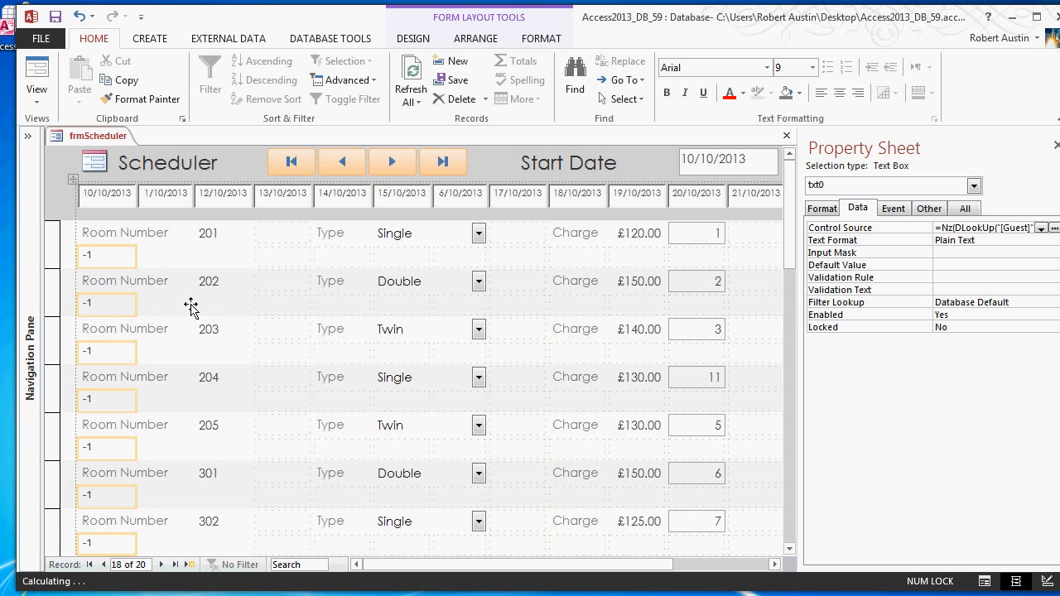
left_click(1054, 228)
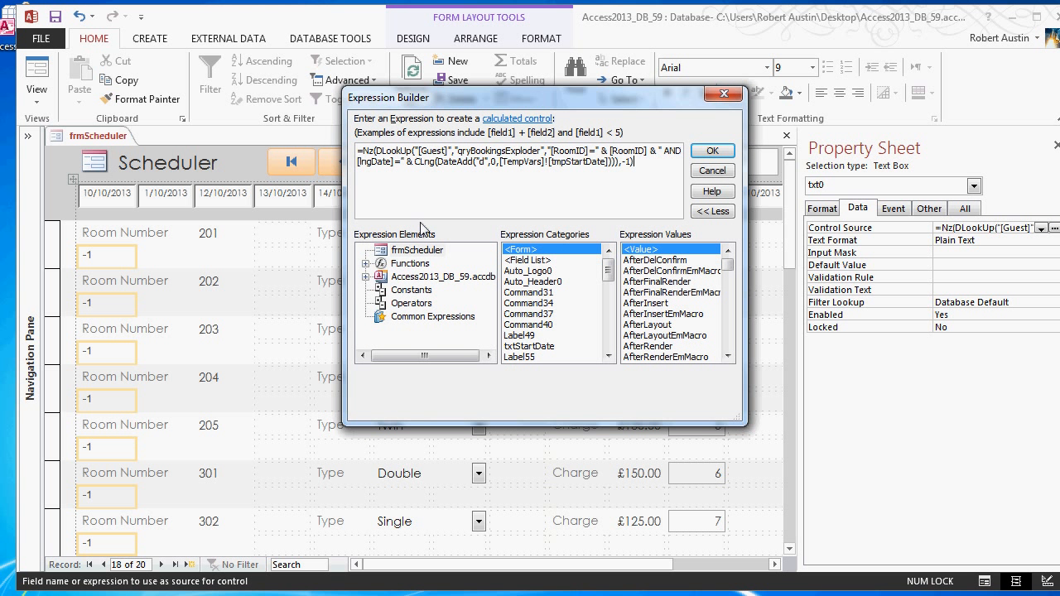
left_click_drag(656, 164, 356, 149)
key("ctrl+c")
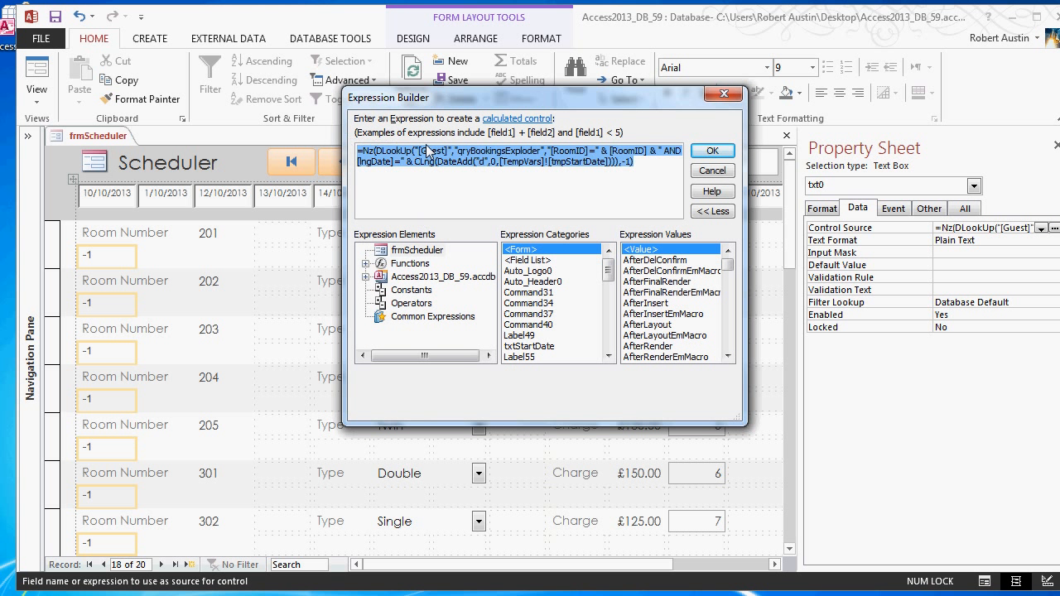
left_click(700, 168)
- Paste the copied expression into the Control Source of txt1 and set its DateAdd number argument to 1
left_click(217, 252)
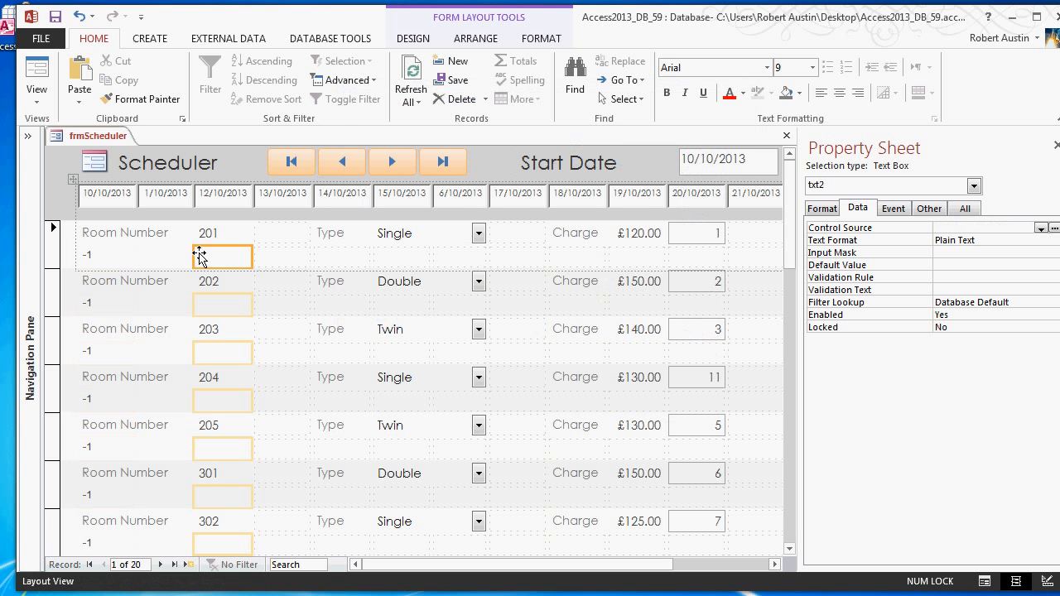
left_click(166, 257)
left_click(1054, 228)
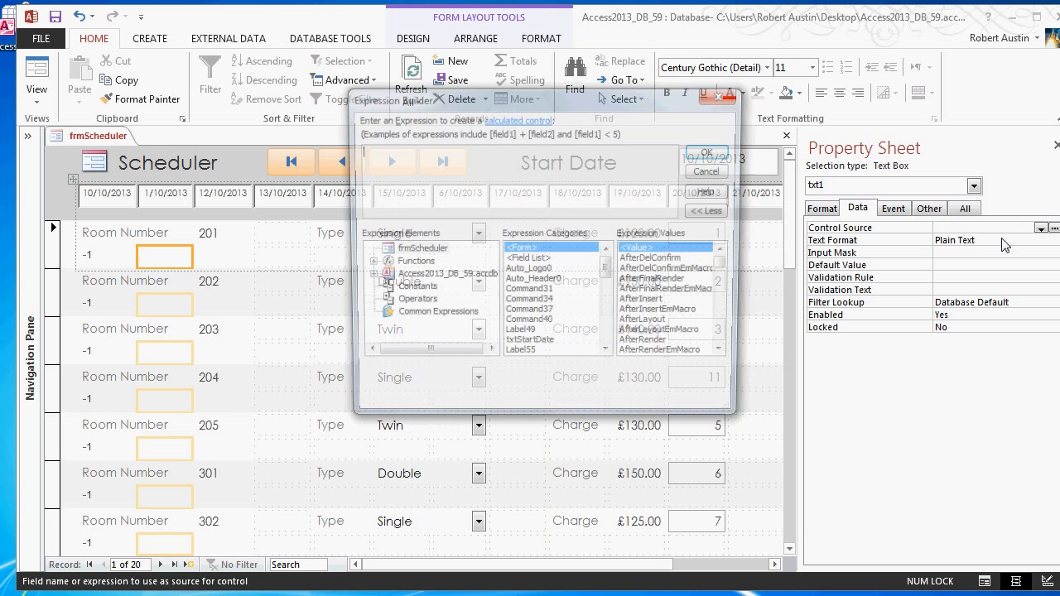
key("ctrl+v")
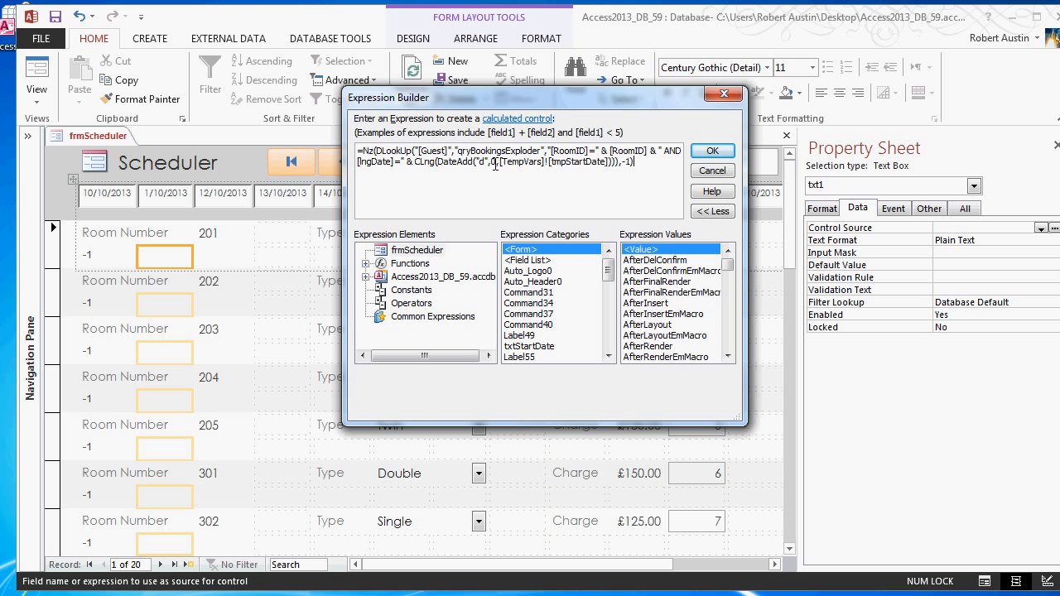
key("BackSpace")
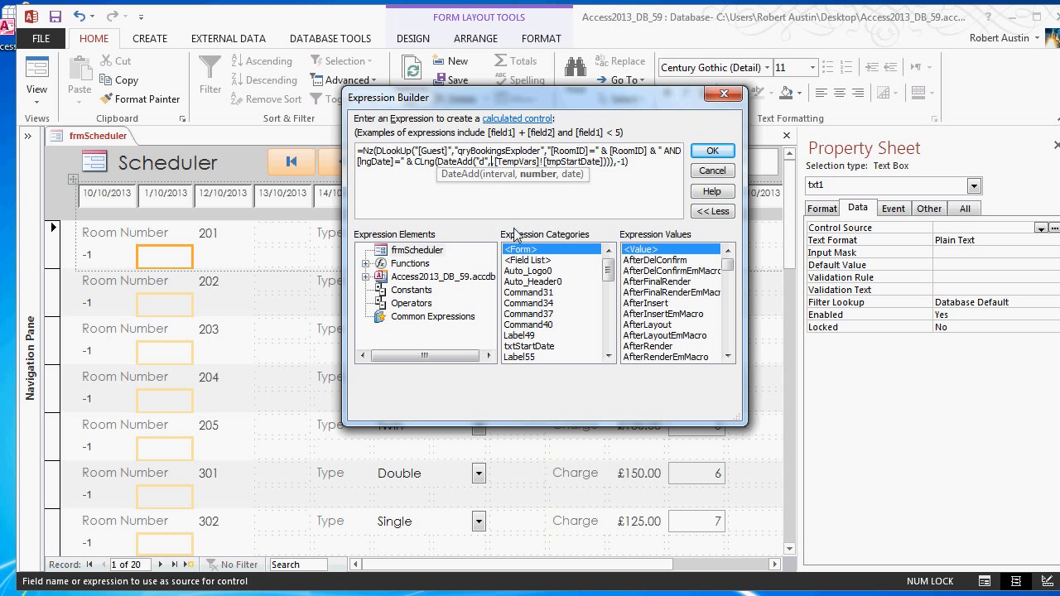
type("1")
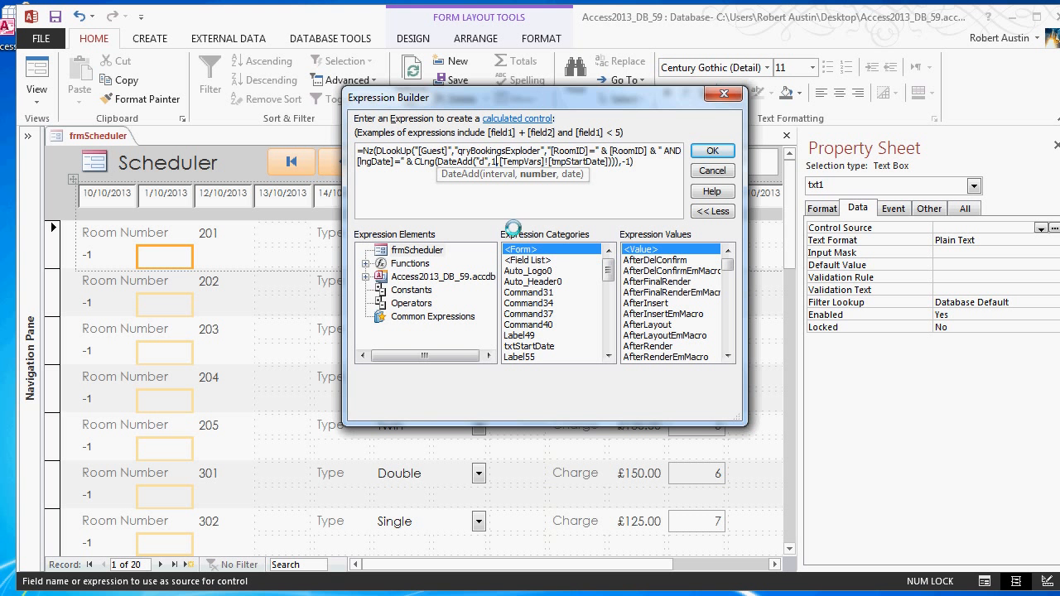
left_click(712, 154)
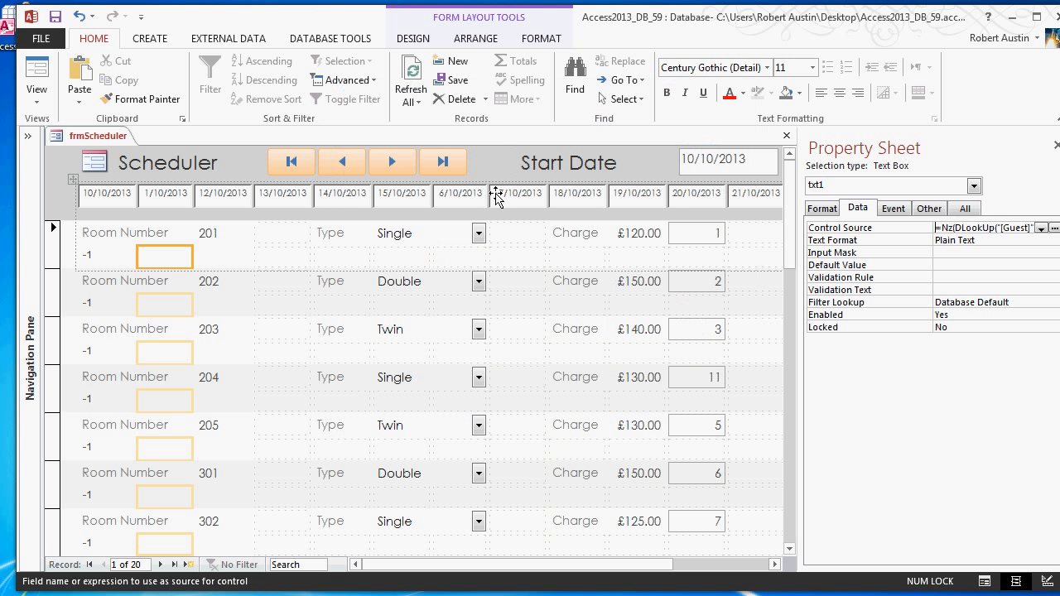
- Copy the Arial 9 formatting of the txt0 text box onto txt1
left_click(229, 357)
scroll(284, 301, "down", 5)
scroll(285, 299, "down", 4)
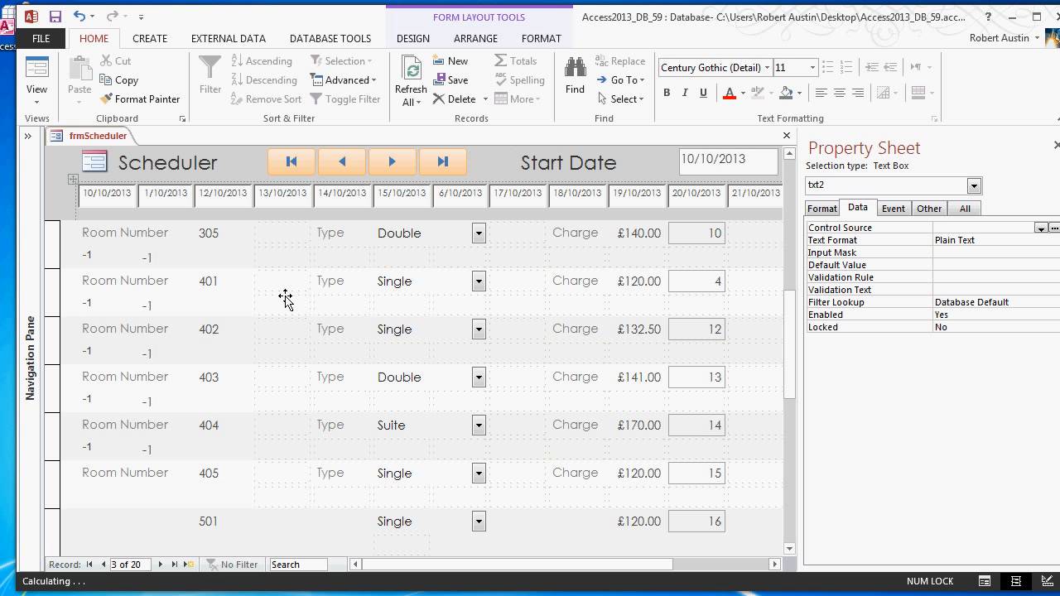
scroll(284, 300, "down", 1)
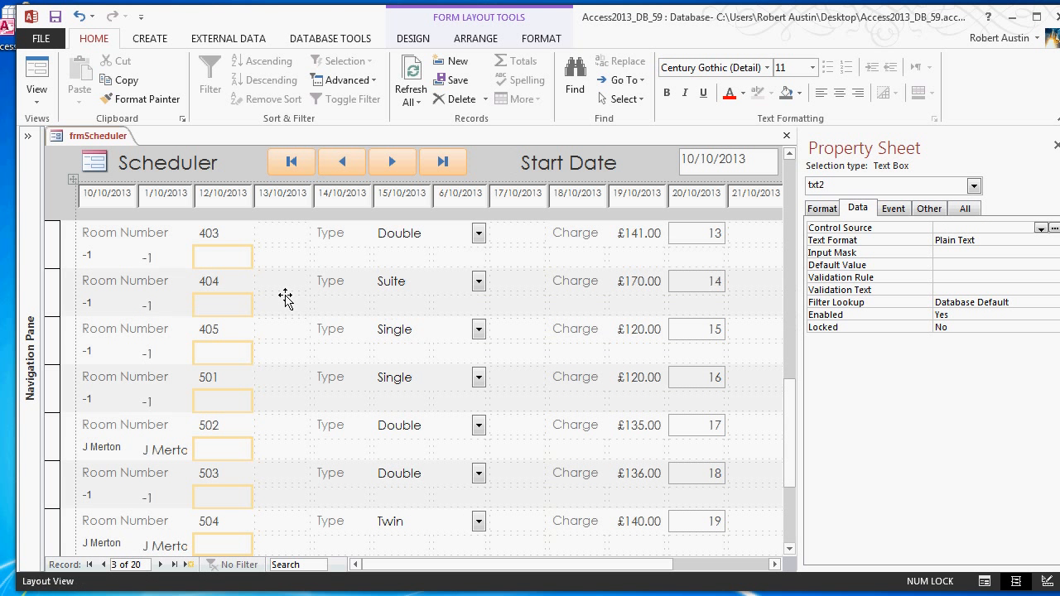
scroll(285, 299, "down", 1)
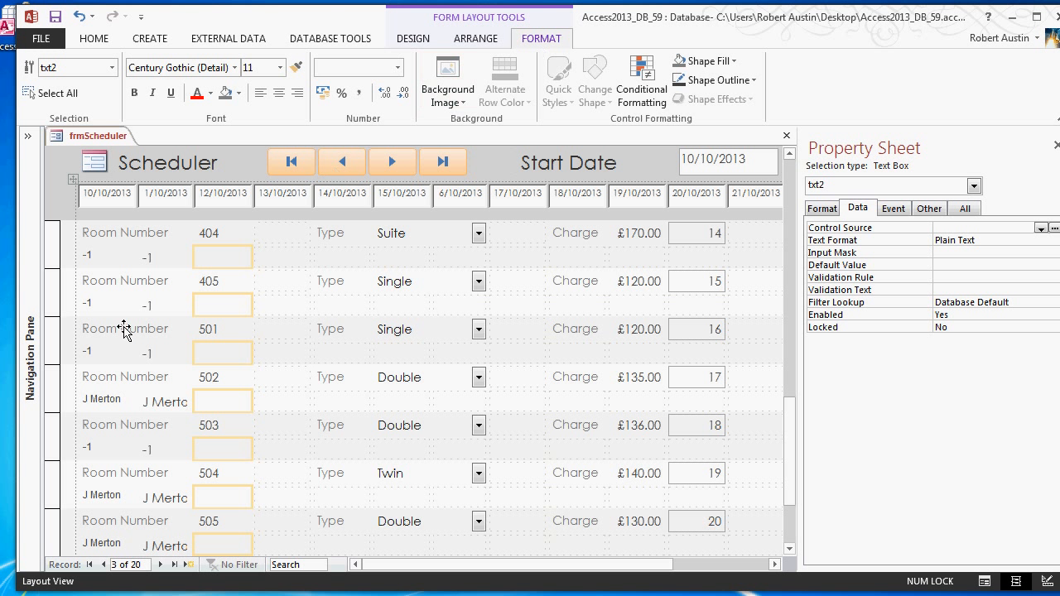
left_click(91, 354)
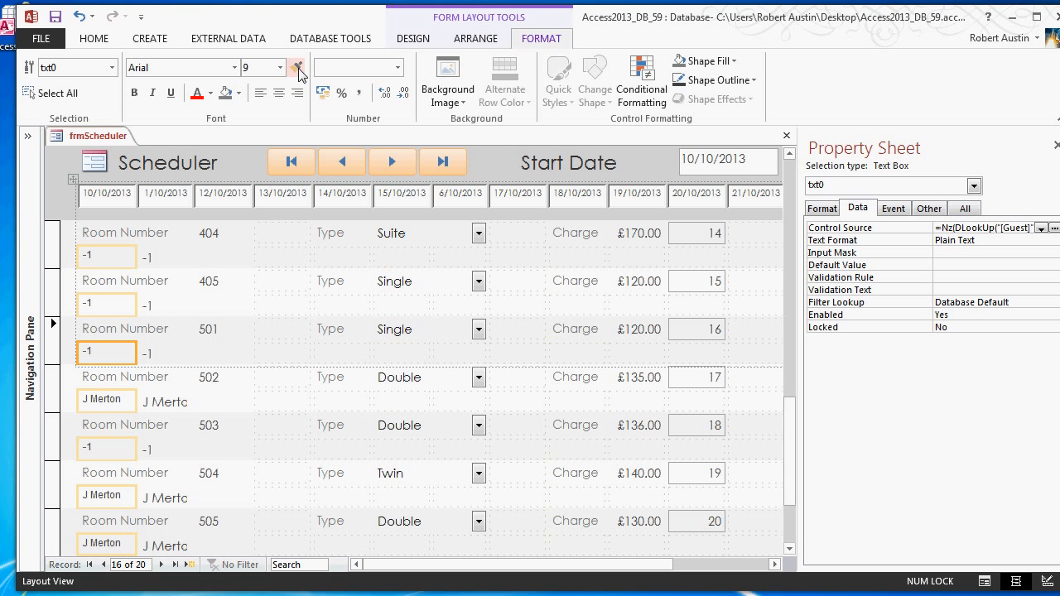
left_click(167, 403)
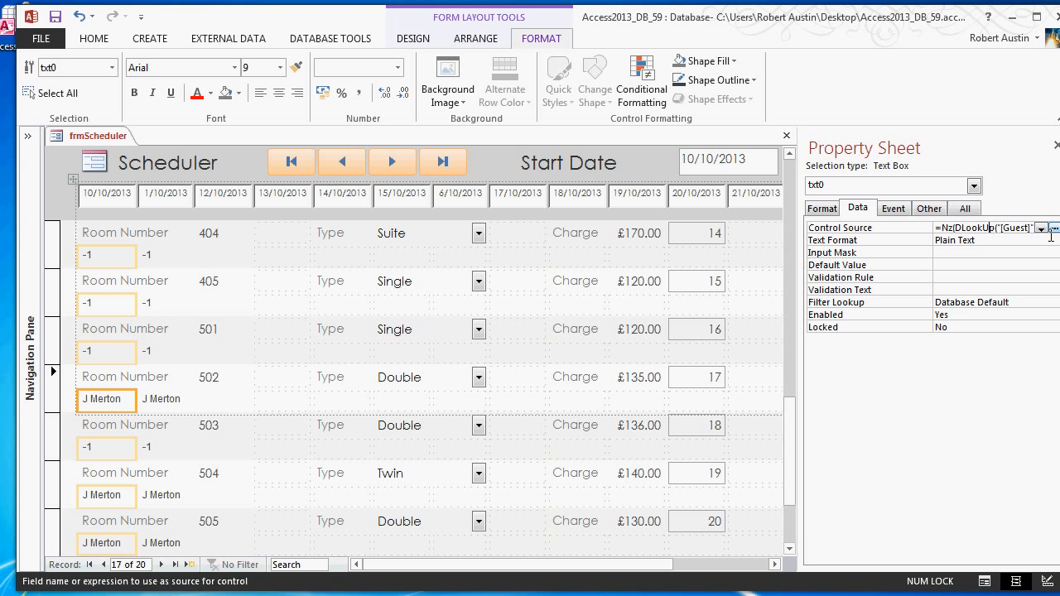
- Review the txt0 Control Source expression, including its DateAdd day offset, and close it without changes
left_click(1053, 228)
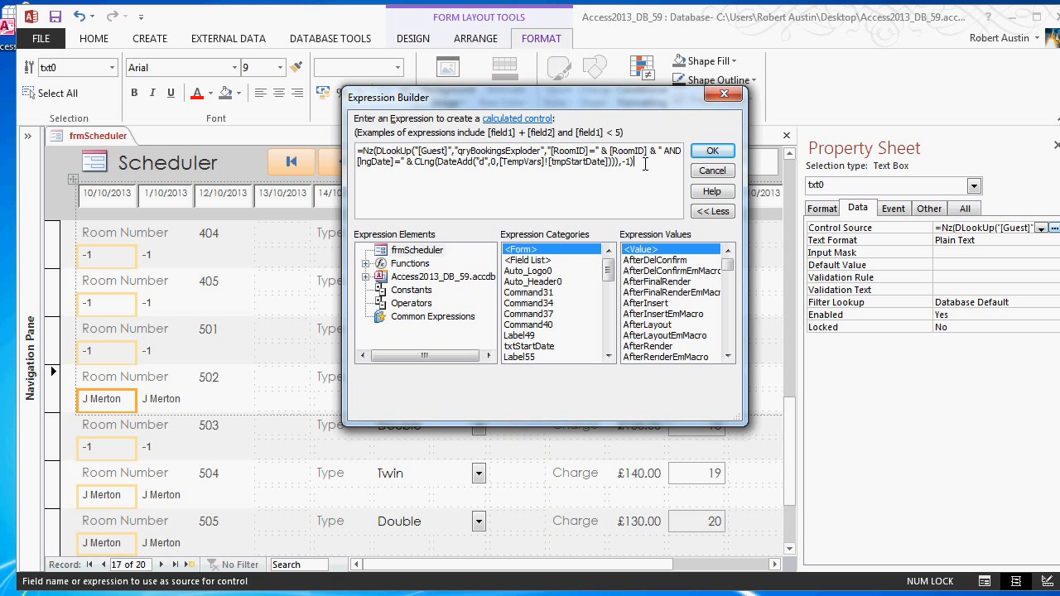
left_click_drag(645, 164, 351, 141)
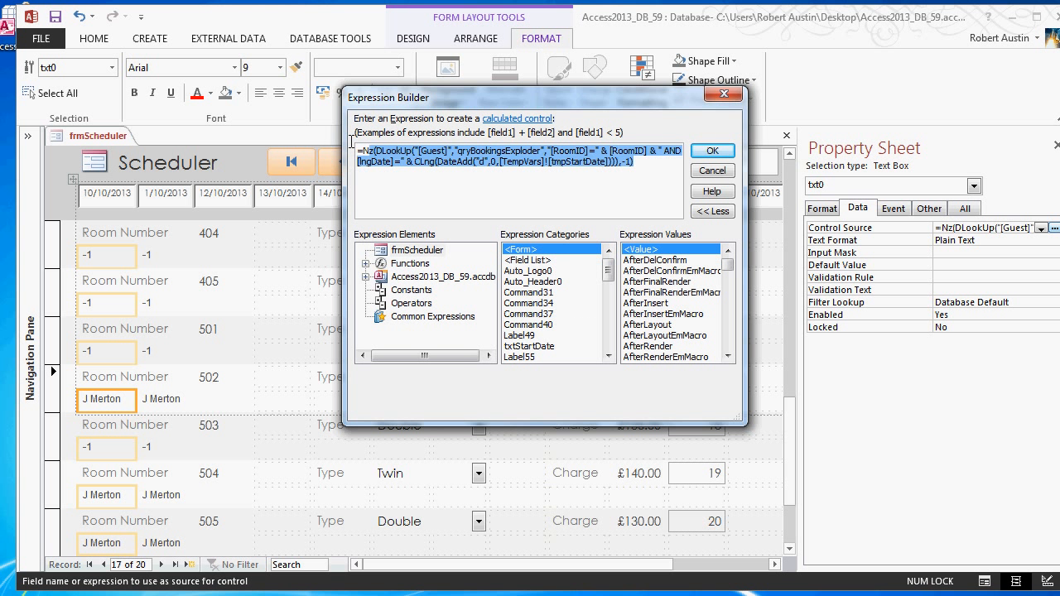
left_click(591, 164)
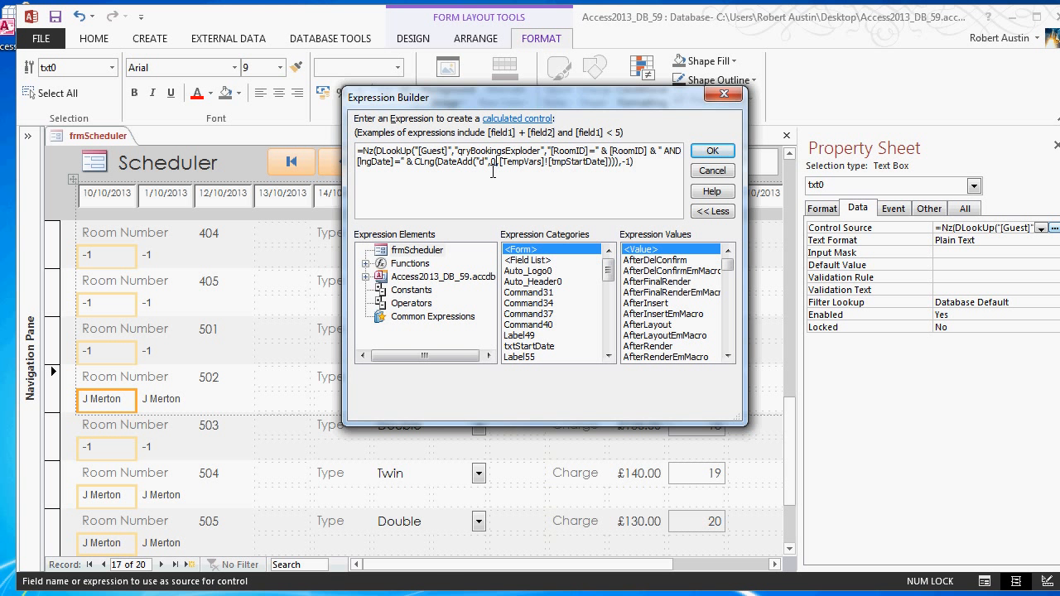
left_click(732, 97)
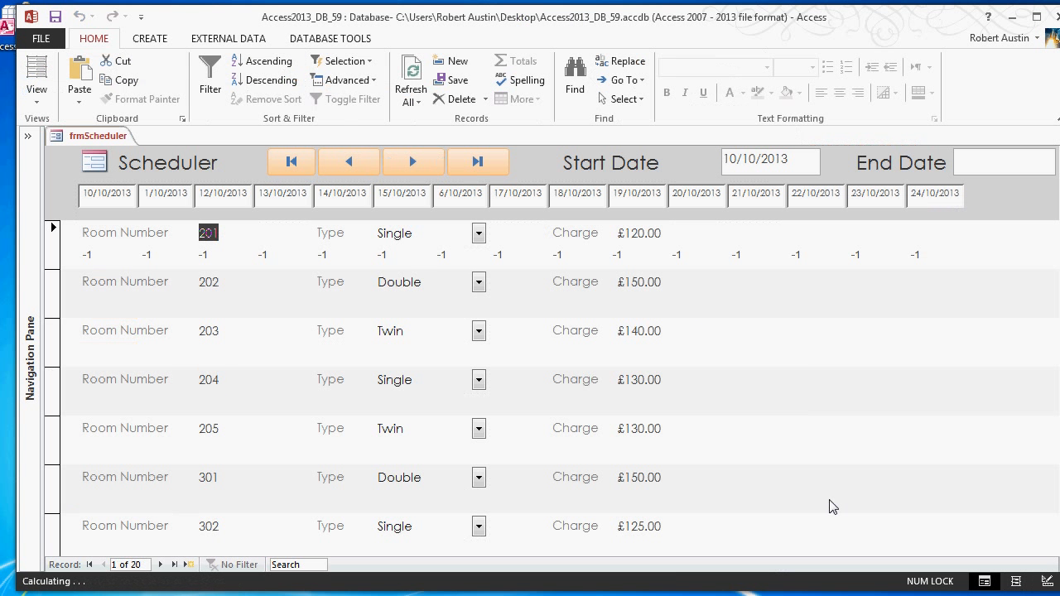
- Look through the rooms in Form View to compare the booking text boxes of booked and vacant rooms across all dates
scroll(748, 356, "down", 1)
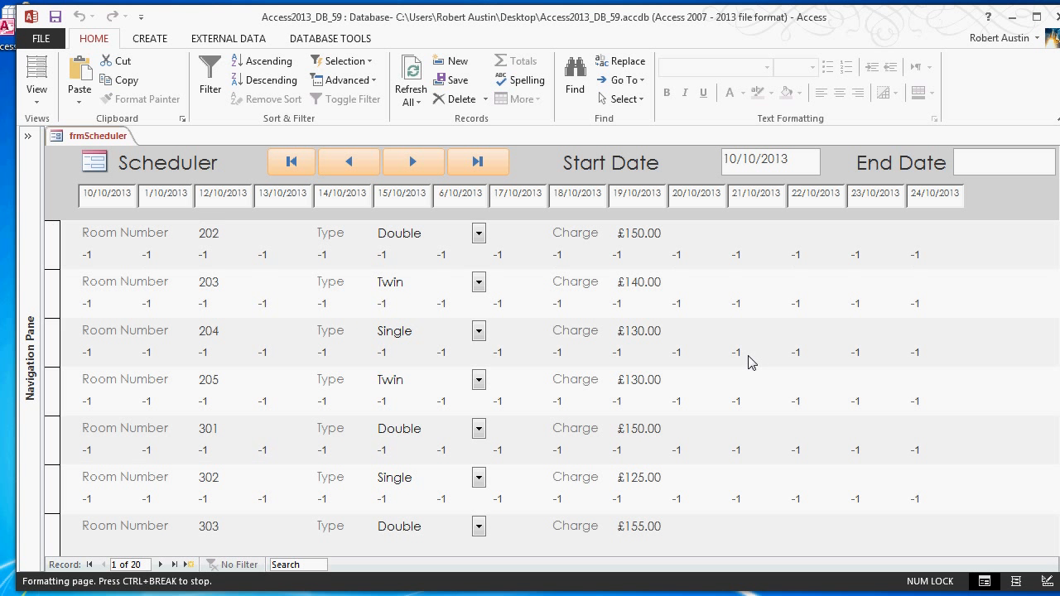
scroll(748, 362, "down", 8)
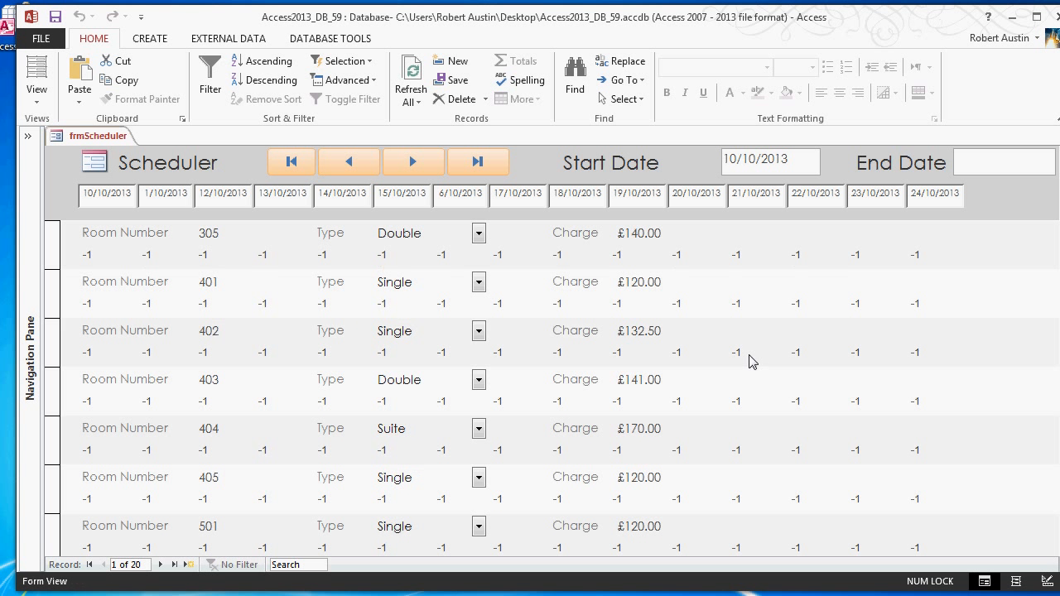
scroll(748, 362, "down", 5)
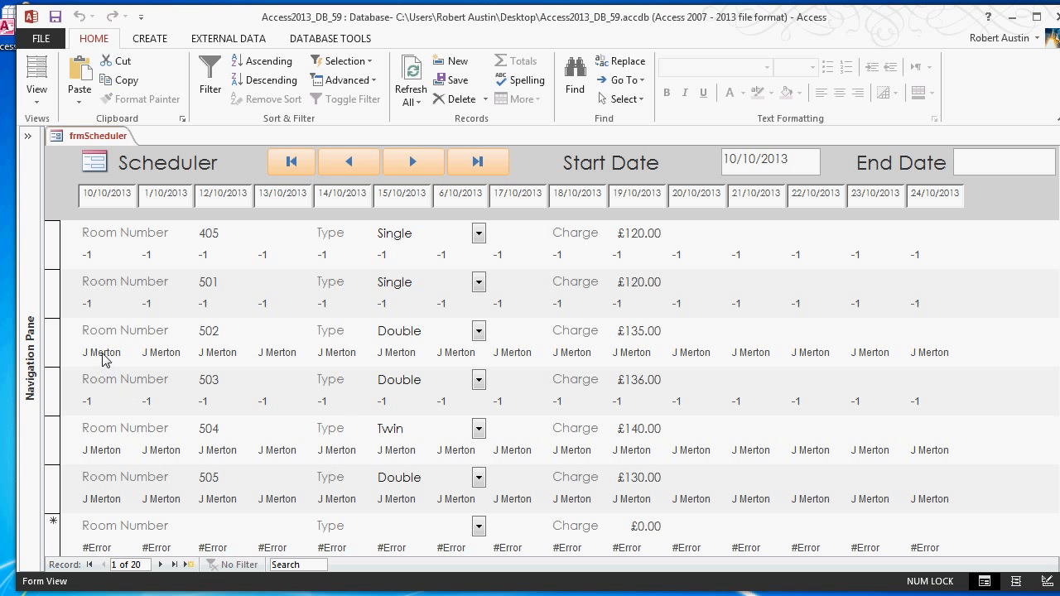
scroll(104, 358, "down", 2)
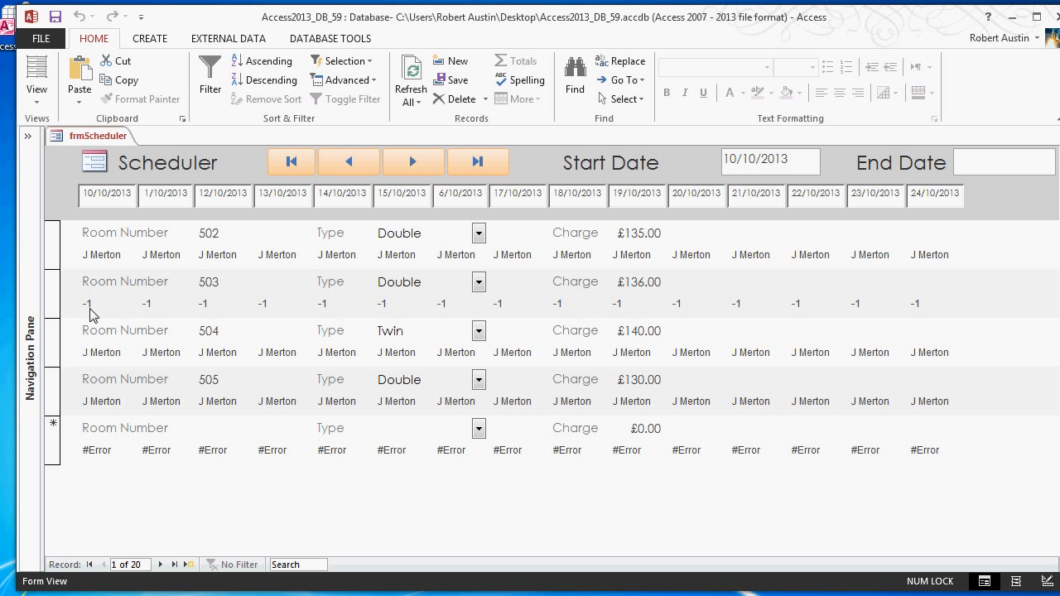
scroll(87, 314, "up", 2)
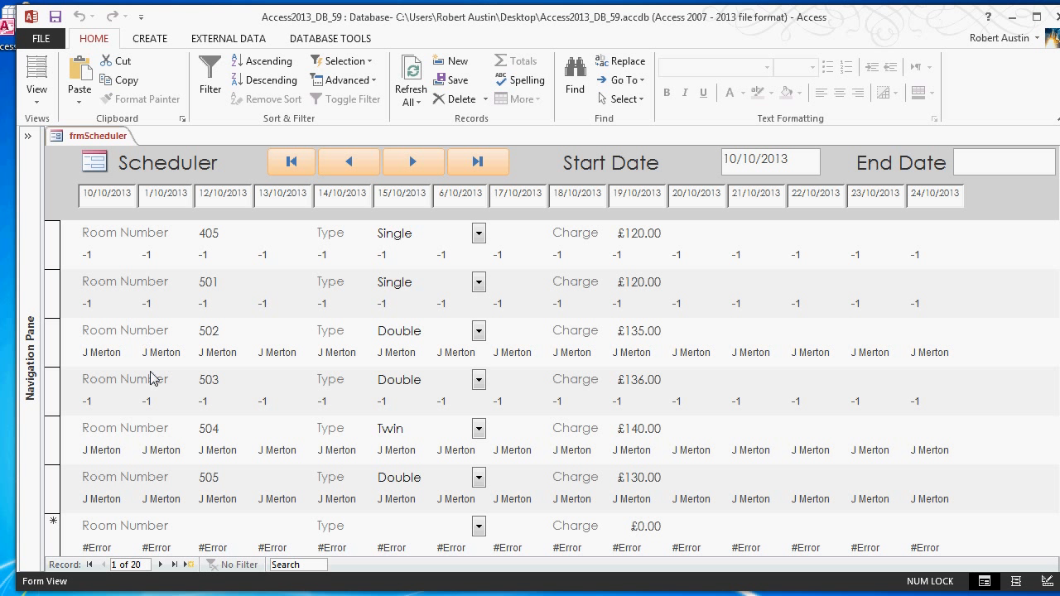
double_click(88, 356)
scroll(321, 361, "down", 1)
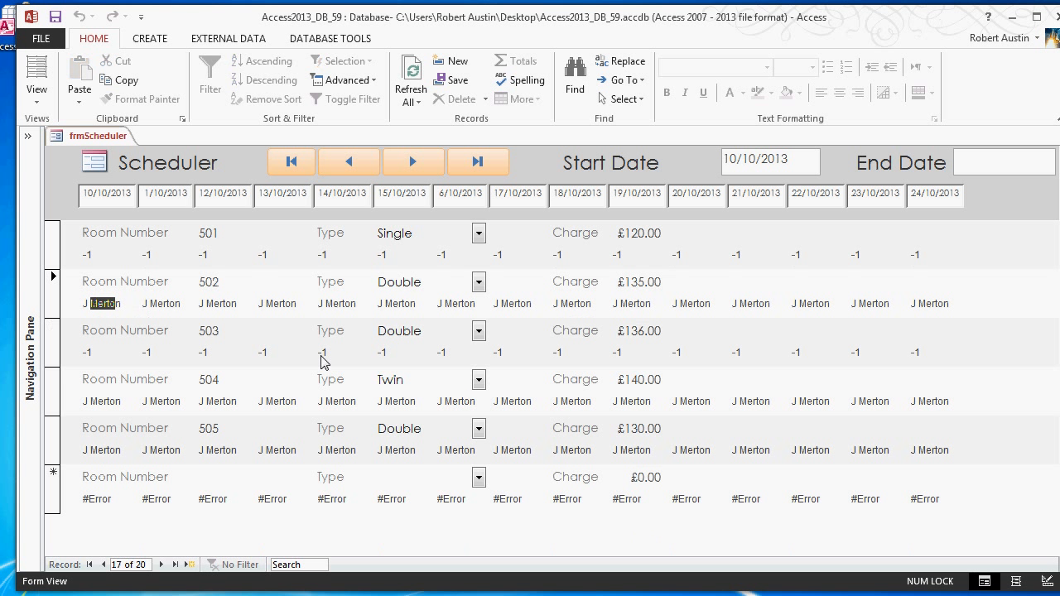
double_click(89, 353)
double_click(160, 355)
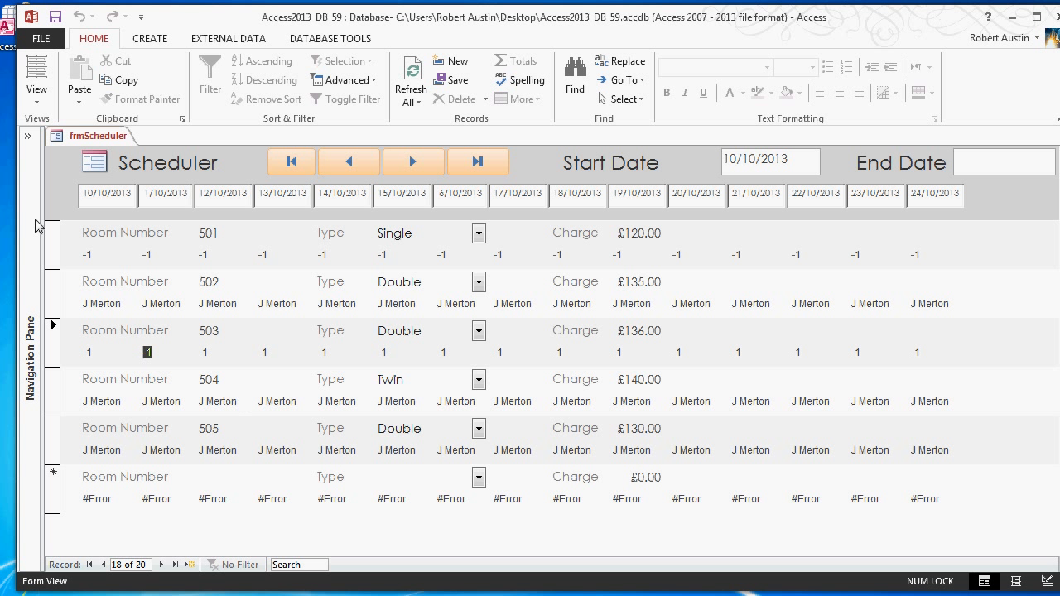
- Switch frmScheduler to Layout View and show the data properties of the form itself
right_click(88, 138)
left_click(143, 235)
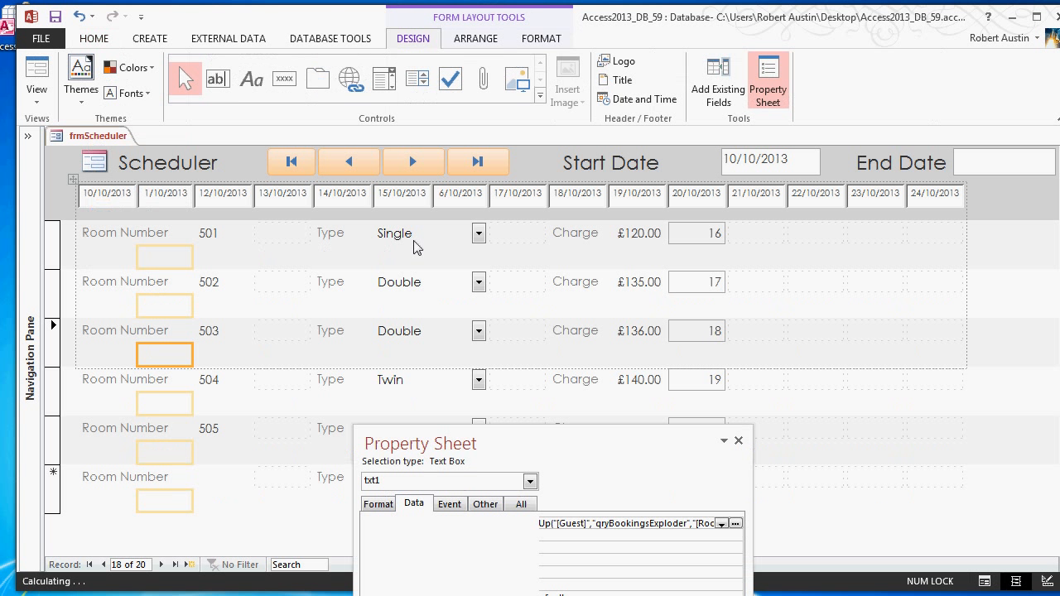
left_click_drag(487, 442, 569, 172)
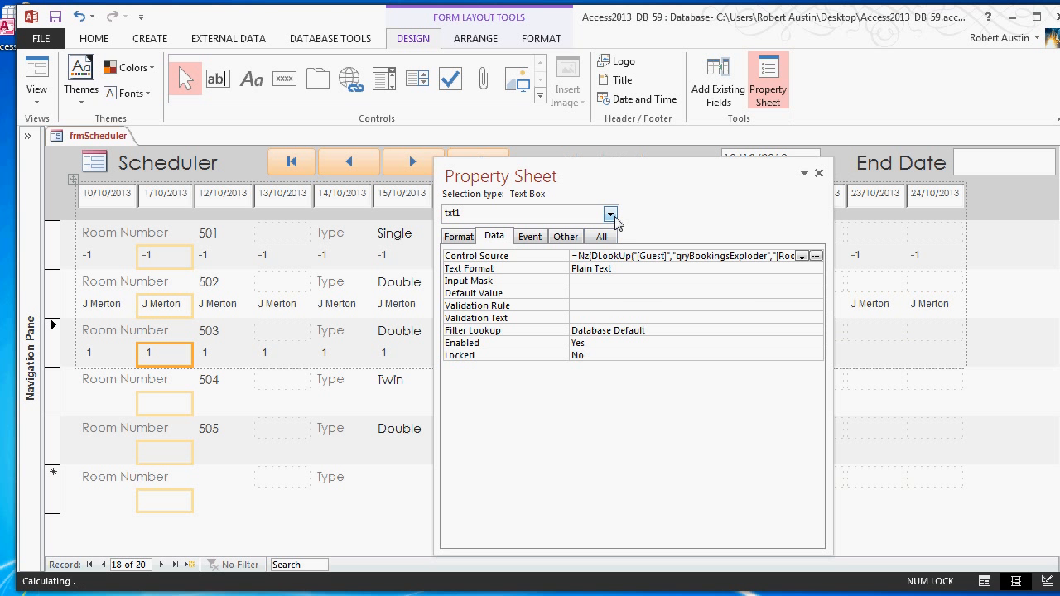
left_click(610, 214)
scroll(550, 248, "up", 10)
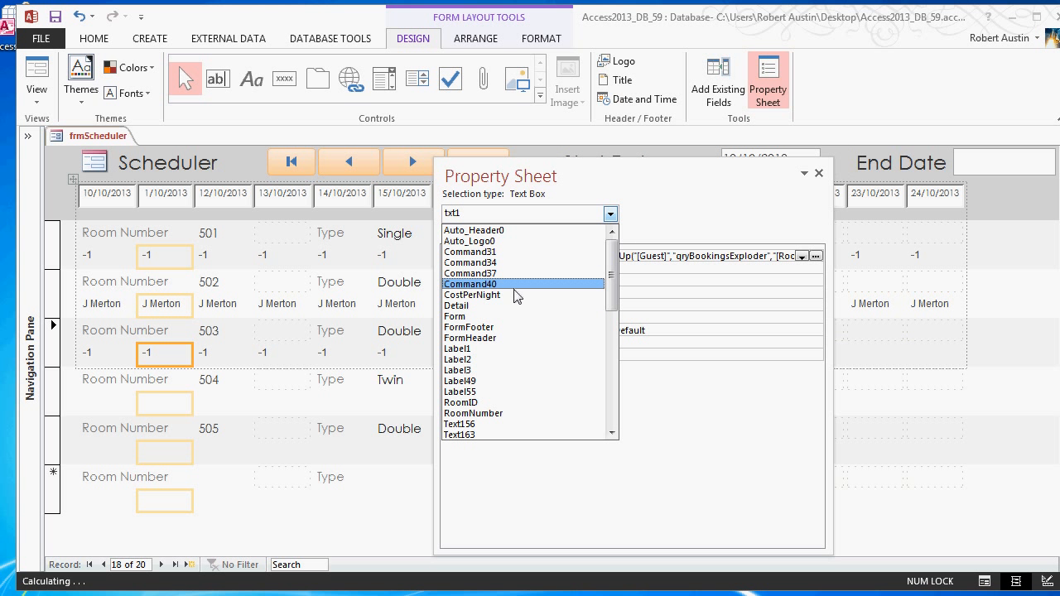
left_click(496, 317)
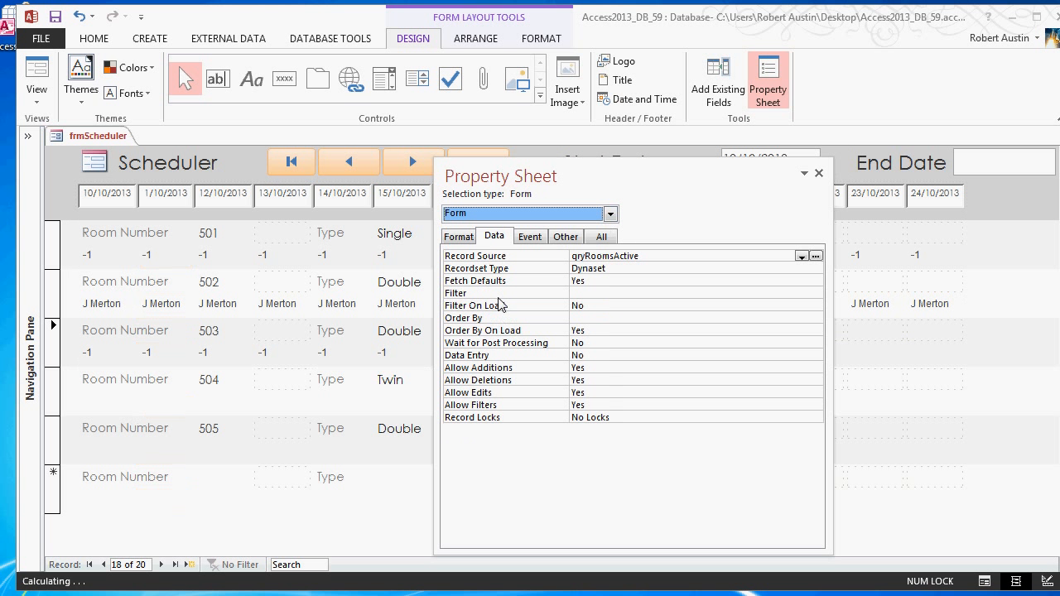
left_click(458, 237)
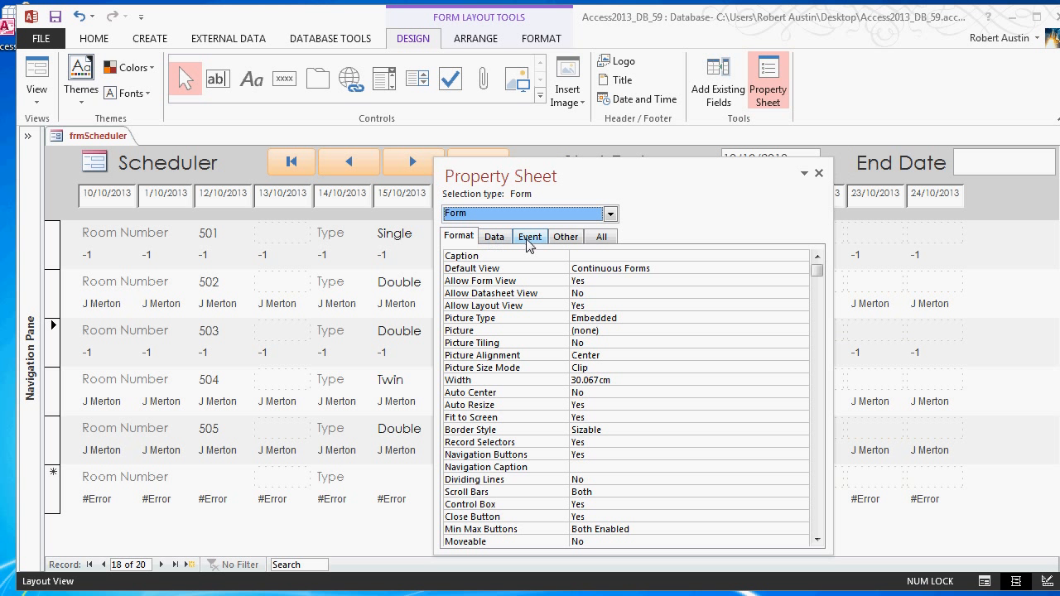
left_click(497, 238)
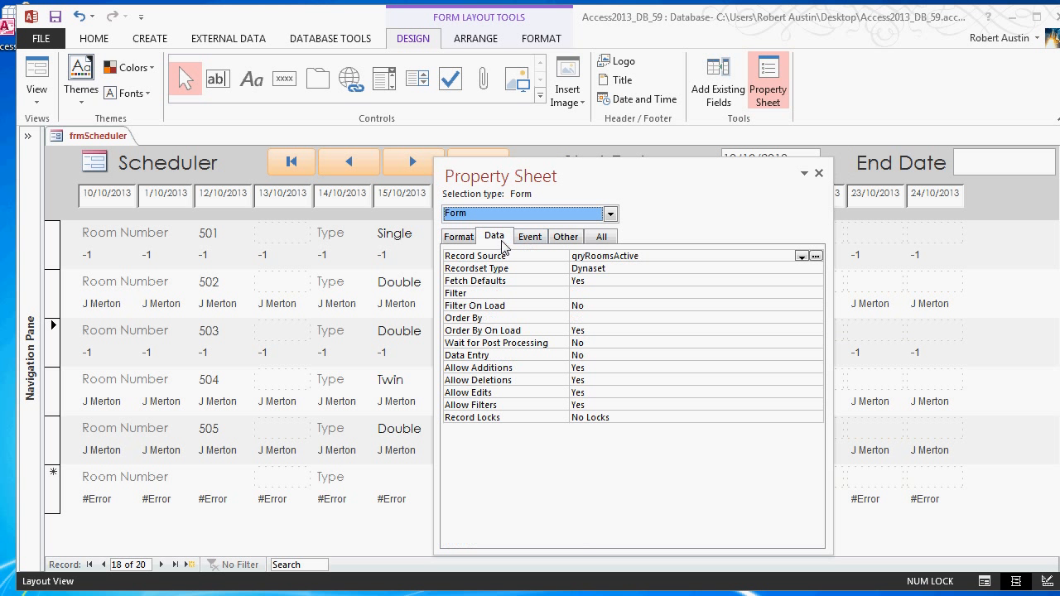
- Set the form's Allow Additions and Allow Deletions properties to No and save frmScheduler
left_click(817, 369)
left_click(807, 391)
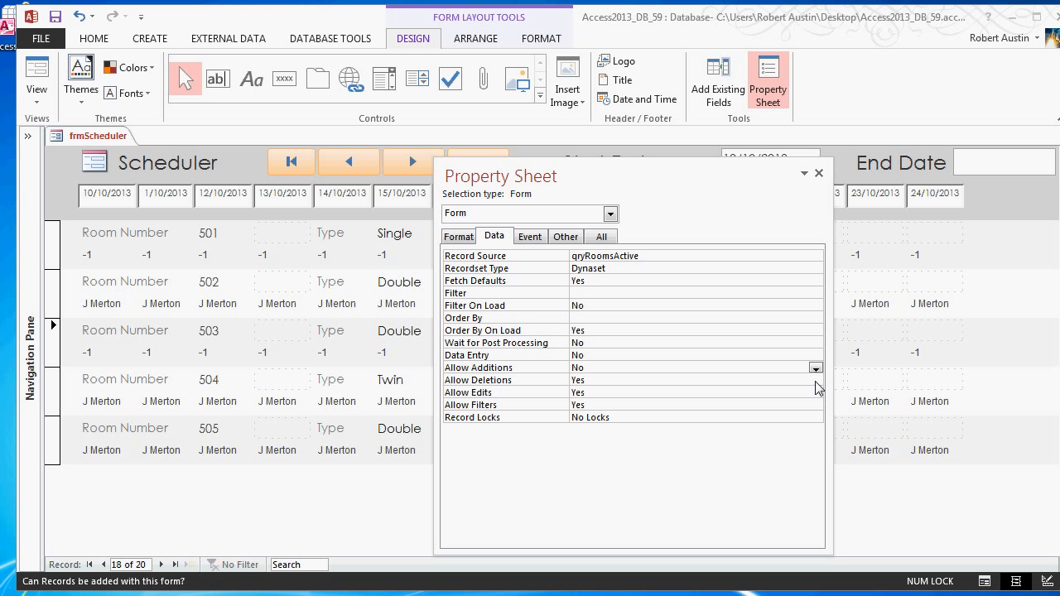
left_click(815, 380)
left_click(784, 404)
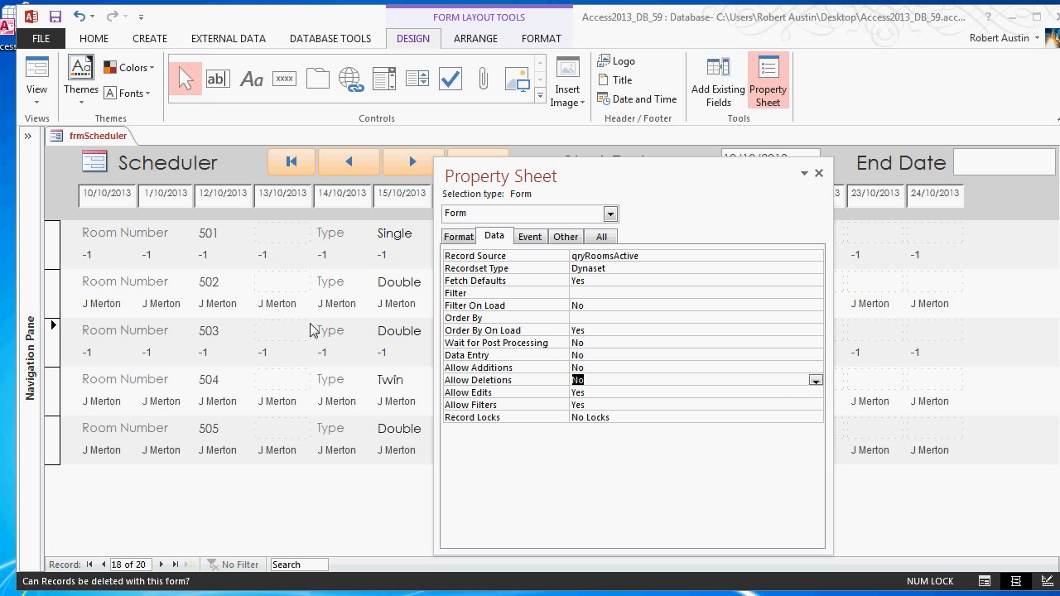
right_click(105, 132)
left_click(132, 142)
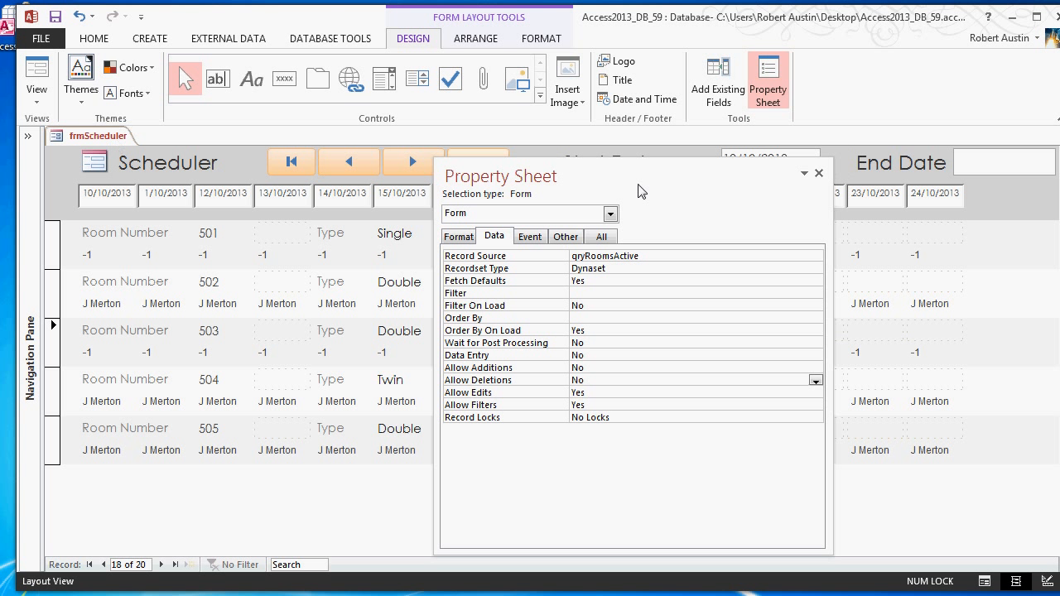
left_click_drag(637, 191, 770, 231)
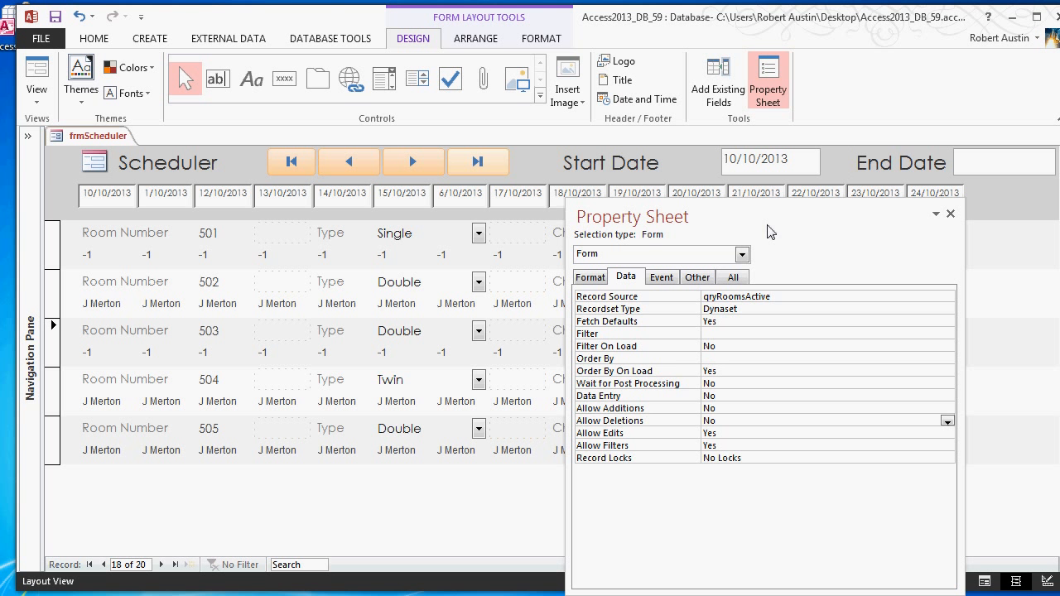
- Review the Control Source expression of the 13/10/2013 booking text box, examining its DLookUp part and the -1 fallback, and close it unchanged
left_click(282, 256)
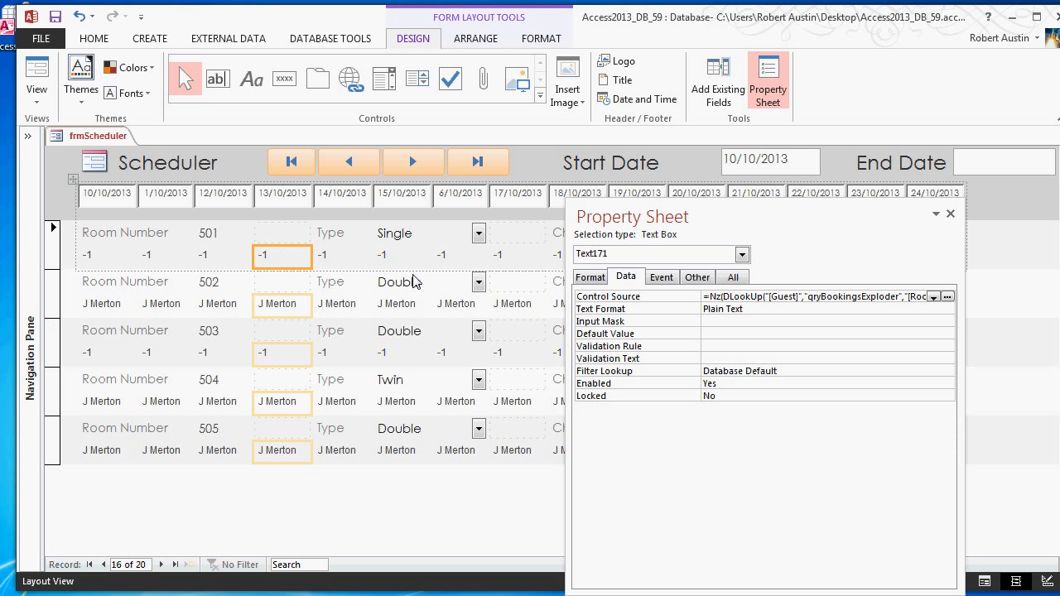
left_click(947, 296)
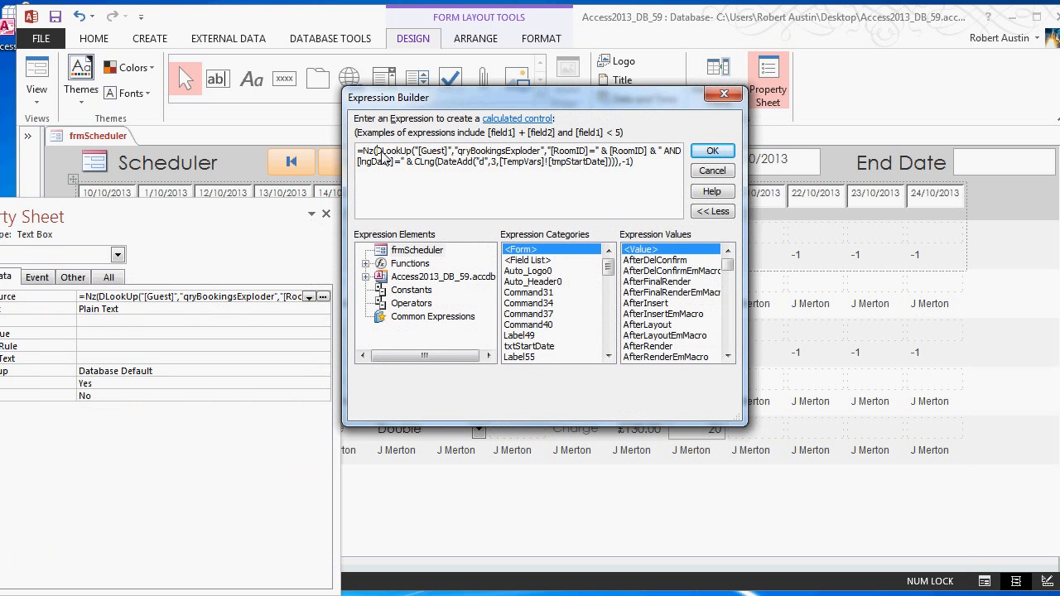
left_click_drag(376, 153, 620, 165)
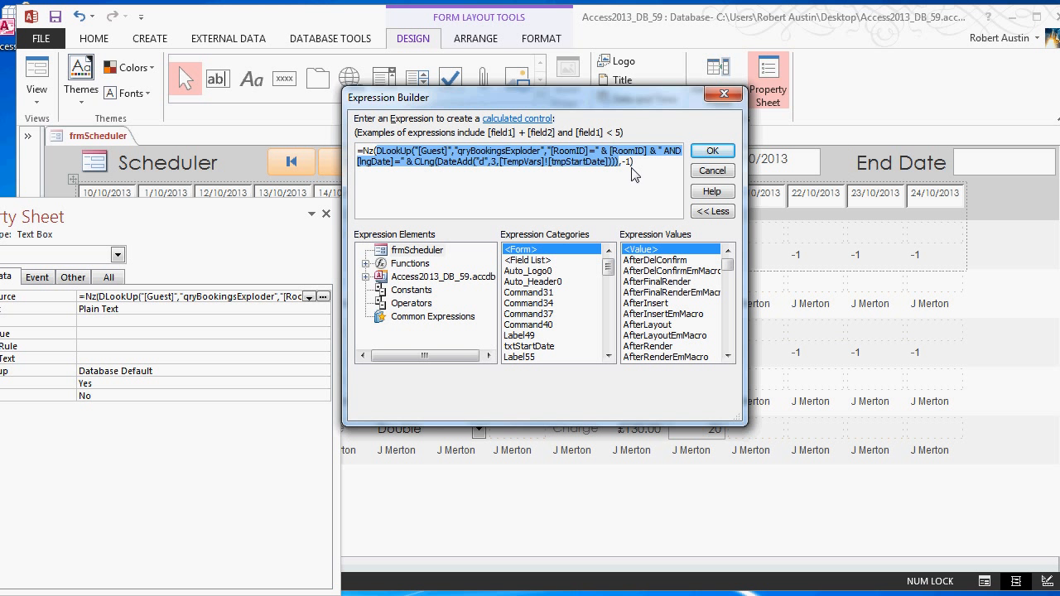
left_click_drag(619, 166, 629, 170)
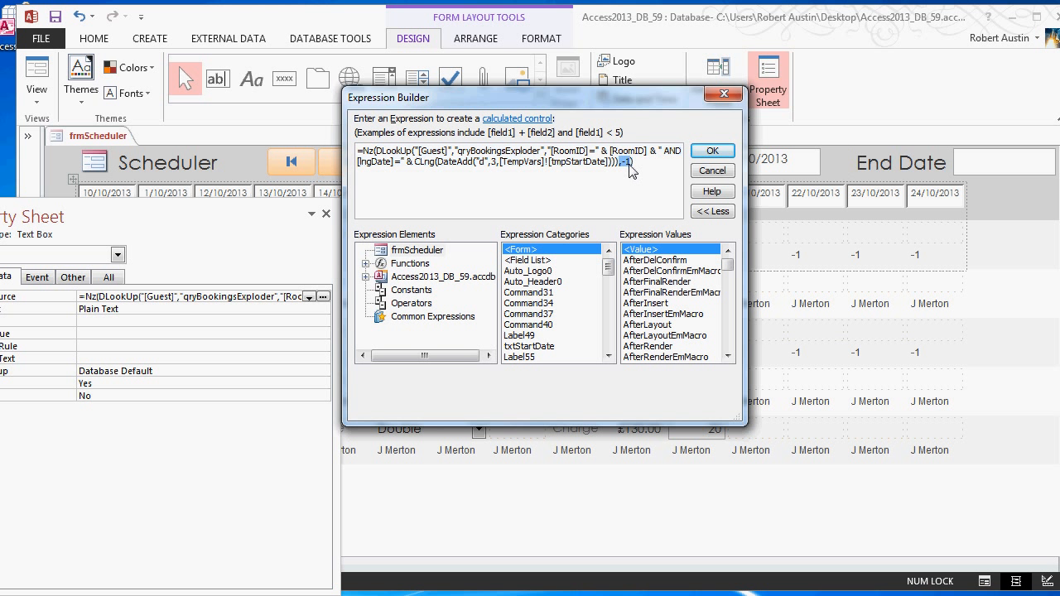
left_click(712, 157)
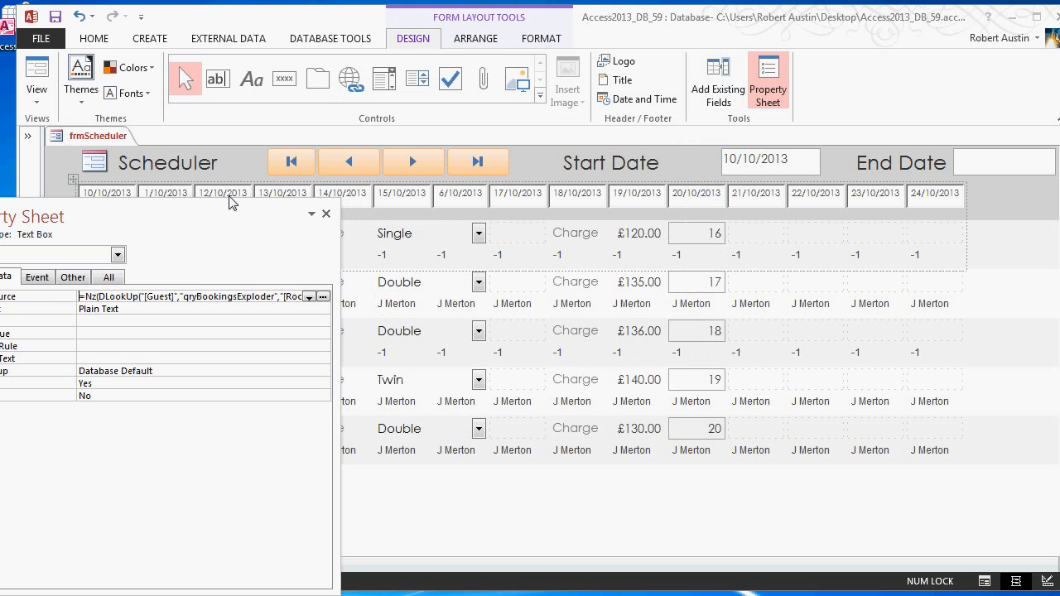
- Dock the Property Sheet beside the form and inspect the data properties of room 405's first three booking text boxes in turn
double_click(213, 218)
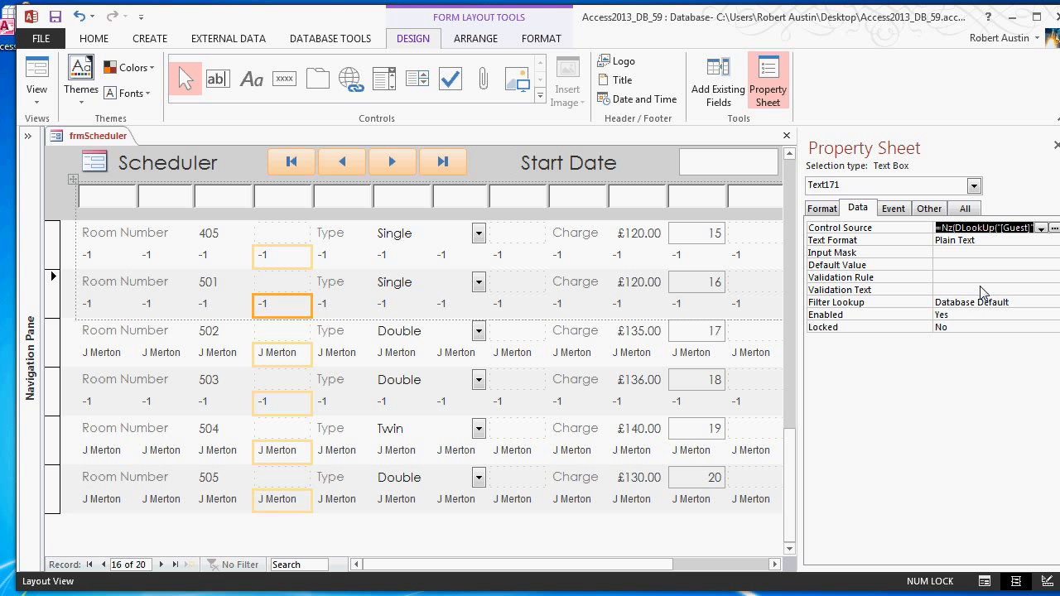
left_click(110, 259)
left_click(187, 267)
left_click(209, 263)
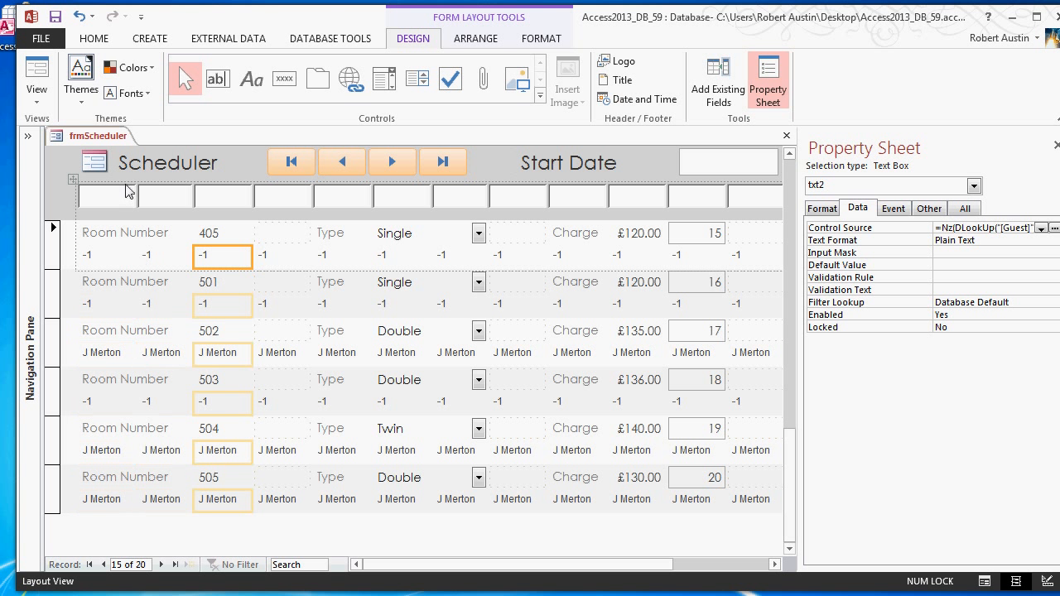